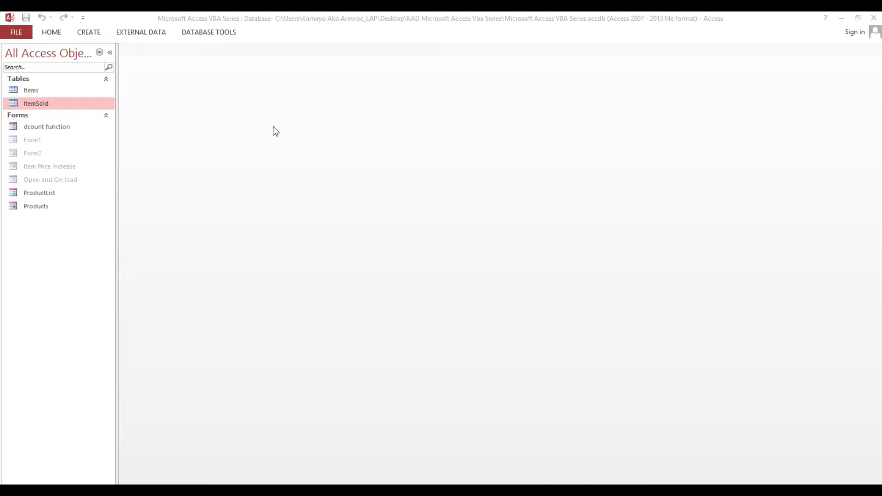
Create a new blank form in Design view and enlarge its detail area
left_click(90, 34)
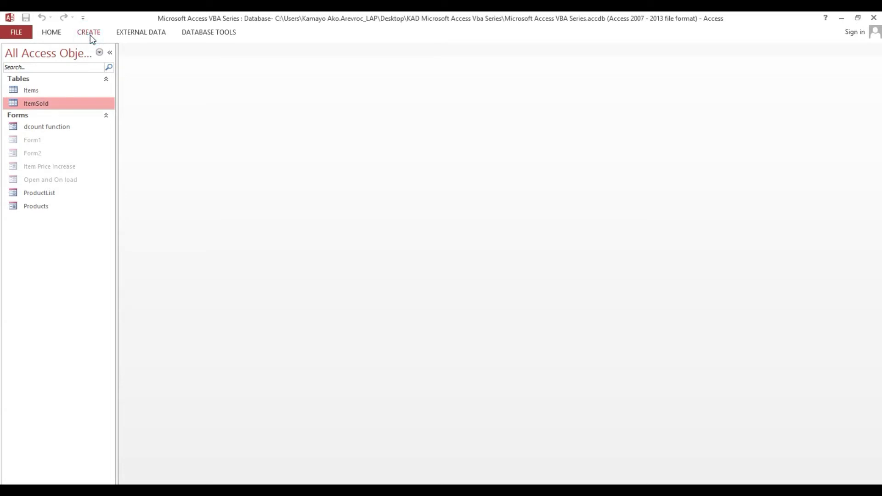
left_click(90, 33)
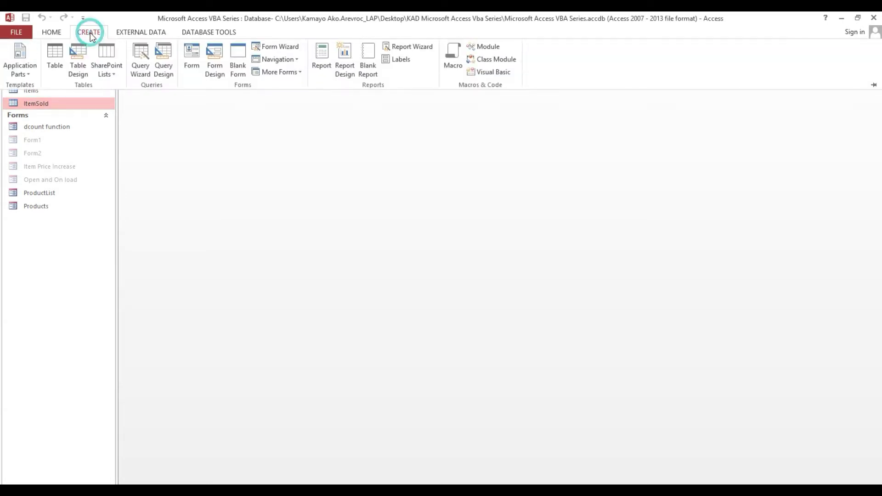
left_click(216, 58)
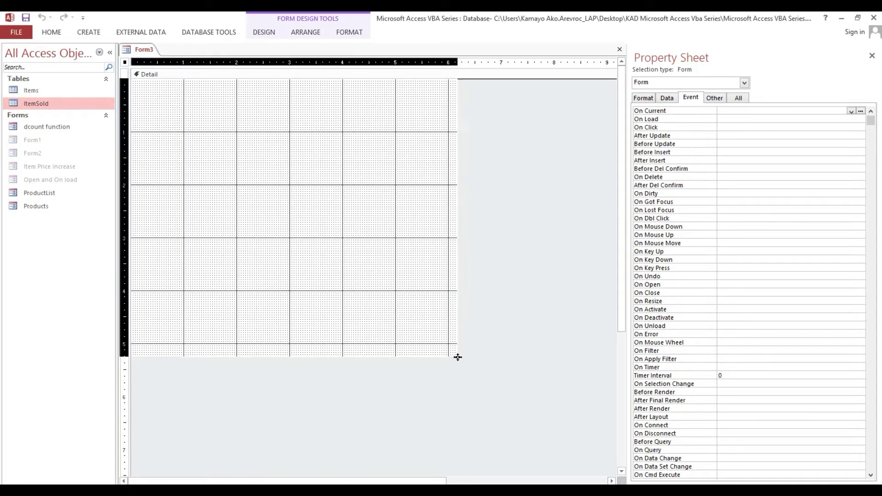
left_click_drag(457, 357, 534, 390)
Save the new form as 'MsgBox OPtions'
left_click(26, 19)
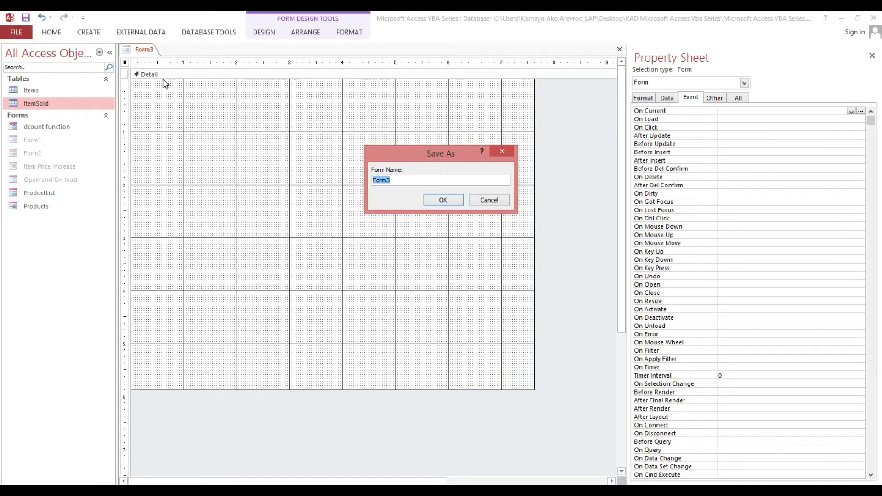
type("Msg")
type("Box OPti")
type("ons")
left_click(442, 201)
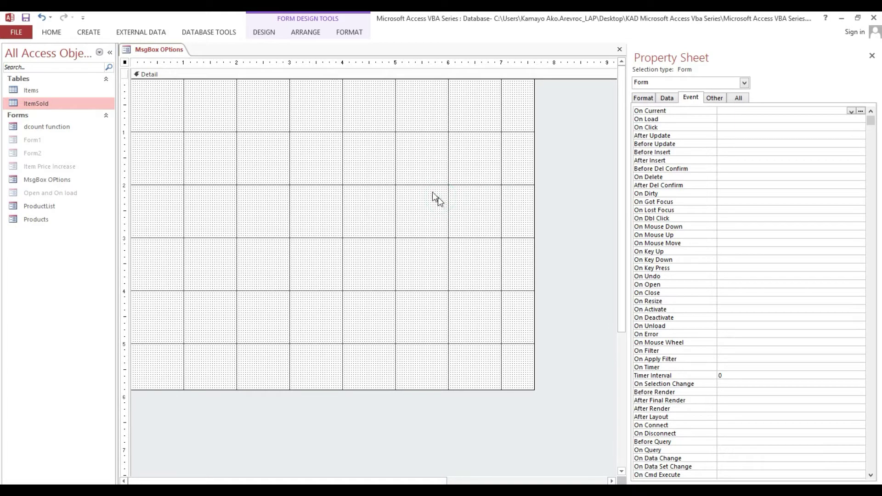
Draw a command button near the top of the form, skipping the button wizard
left_click(265, 33)
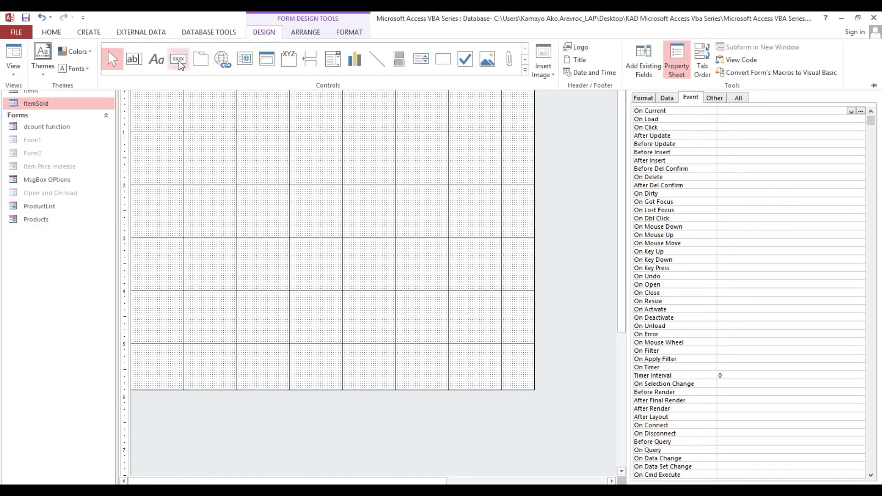
left_click(179, 60)
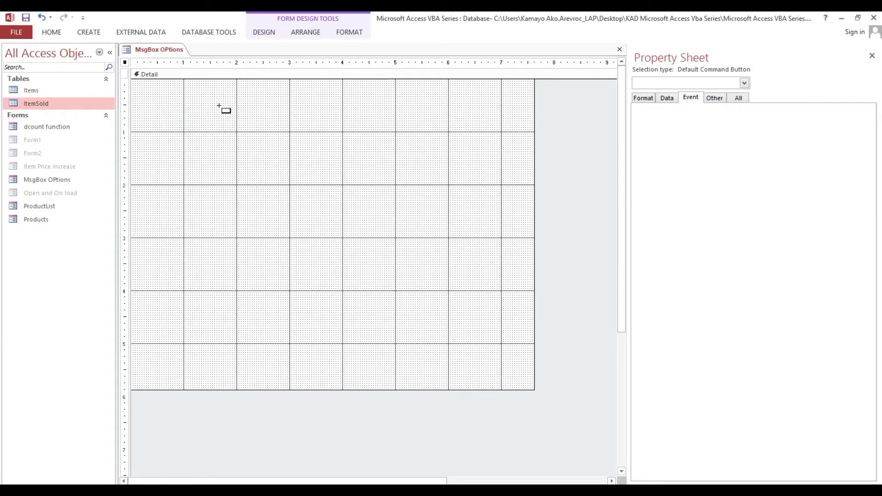
left_click_drag(219, 106, 309, 148)
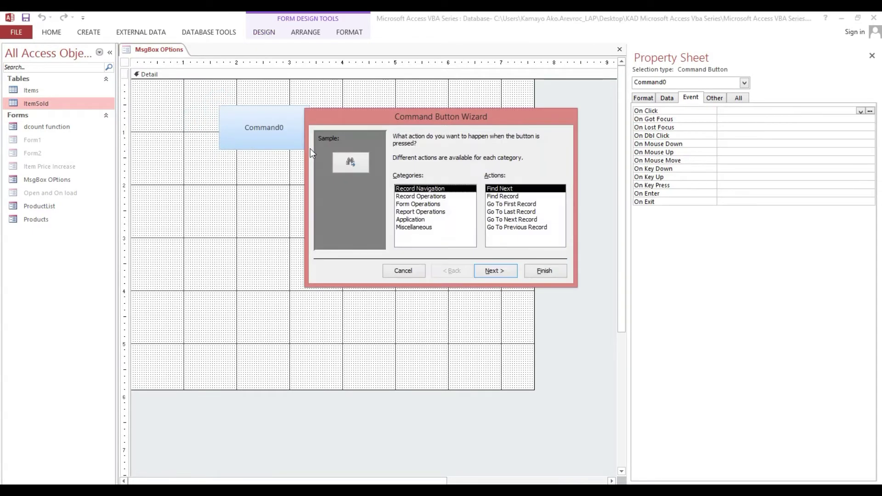
left_click(402, 271)
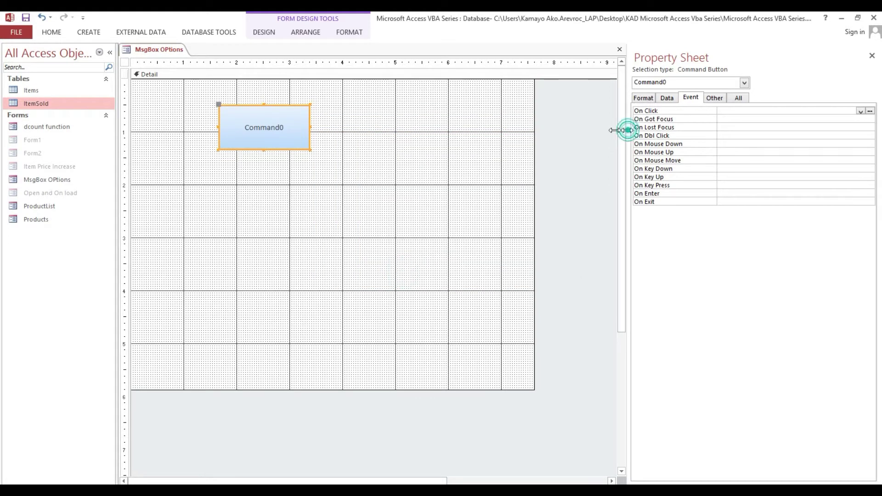
Caption the button 'Hello world!!!' and name it cmdHello in the Property Sheet
left_click_drag(614, 130, 524, 134)
left_click(538, 97)
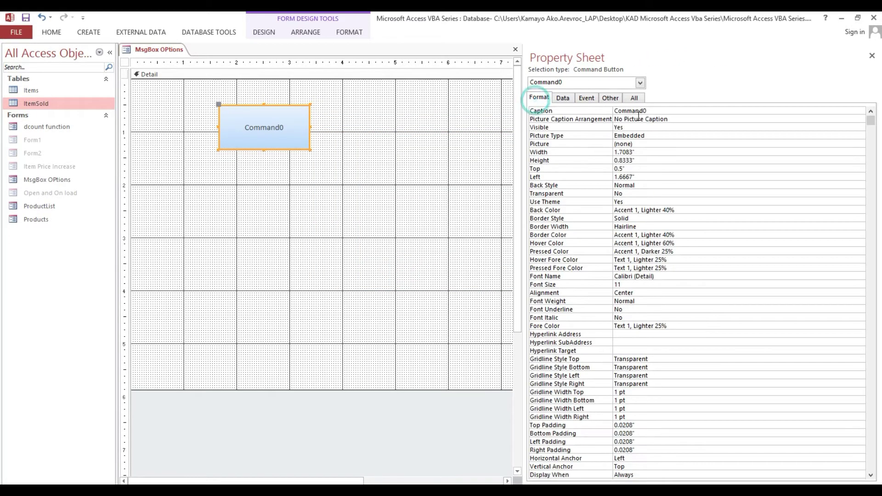
left_click(664, 110)
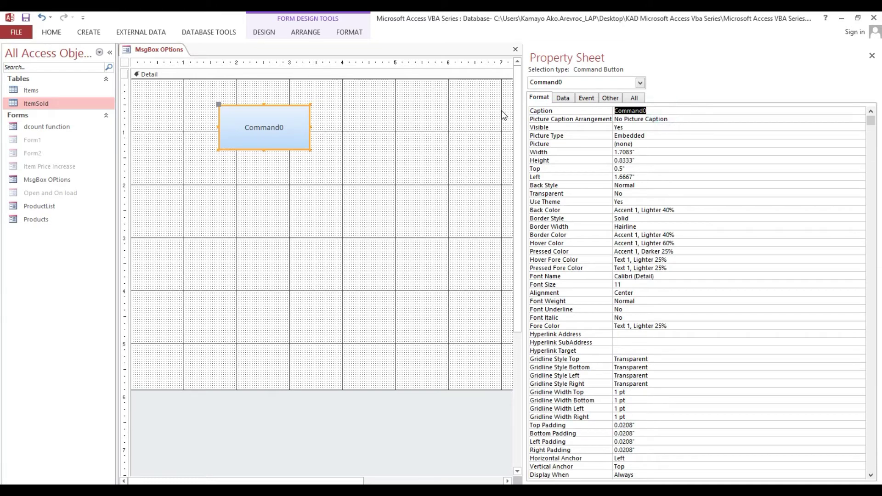
type("Hello")
type(" wo")
type("rld")
type("!!!")
key("Return")
left_click(609, 101)
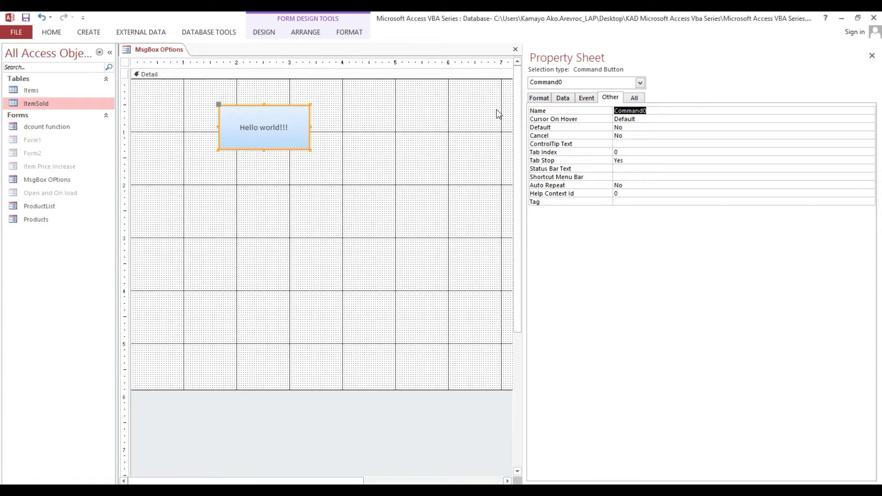
type("cmd")
type("Hell")
type("ow")
key("Return")
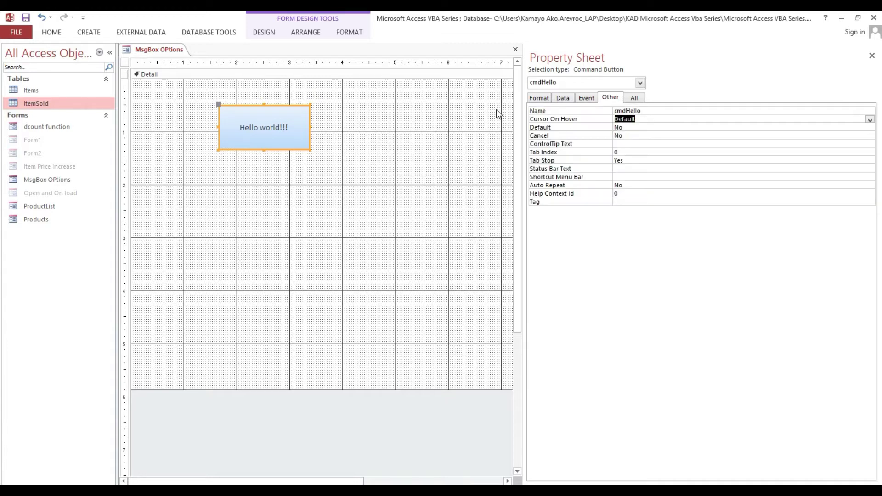
left_click(498, 114)
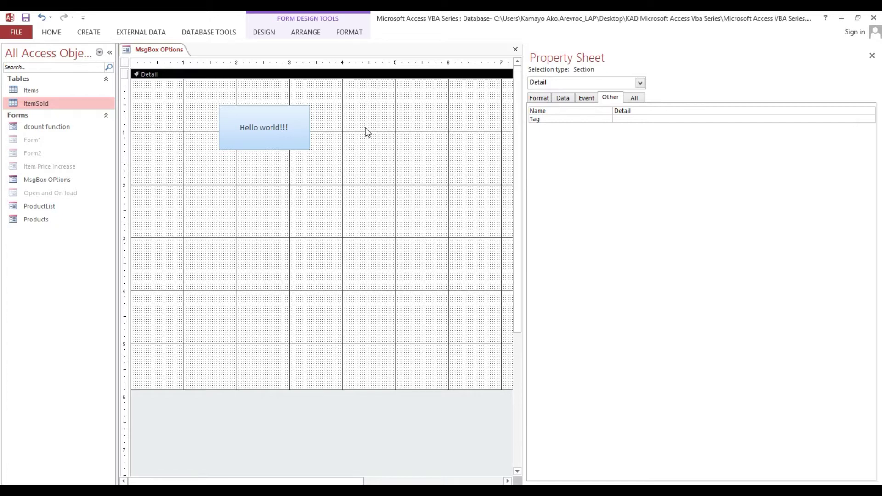
Set the Hello world!!! button's On Click to [Event Procedure] and open its code
left_click(294, 146)
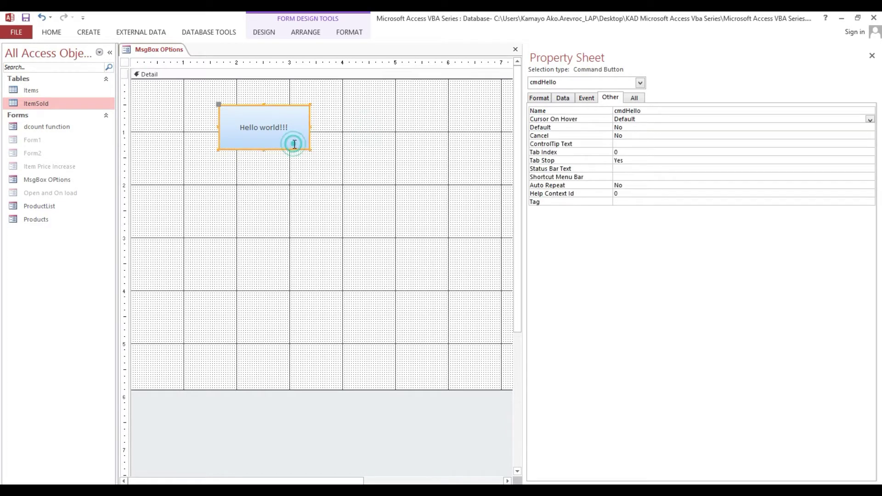
left_click(330, 119)
left_click(285, 122)
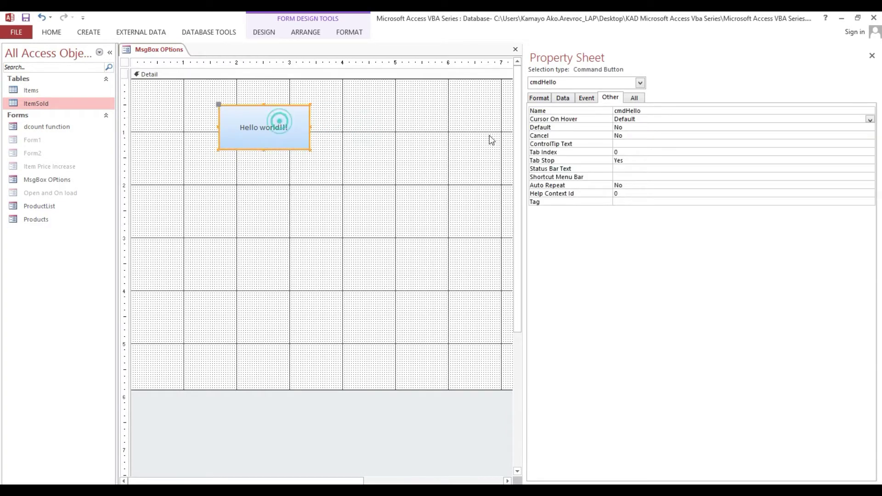
left_click(587, 98)
left_click(543, 111)
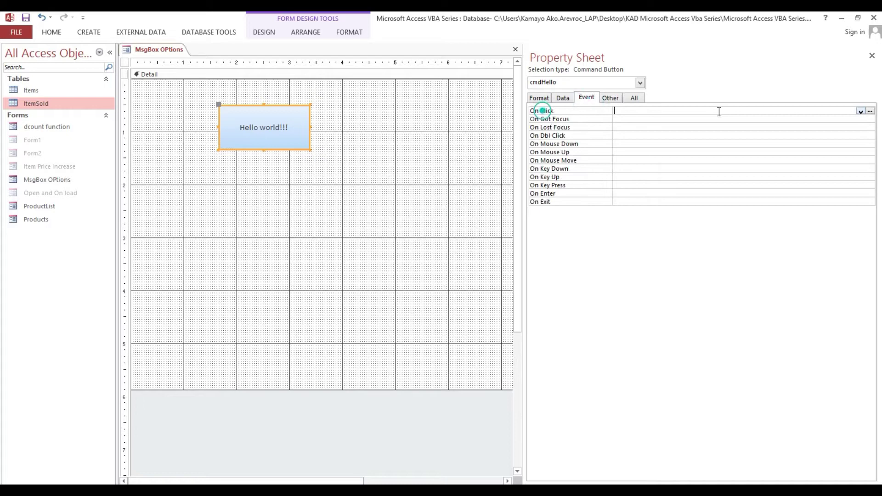
left_click(861, 111)
left_click(850, 119)
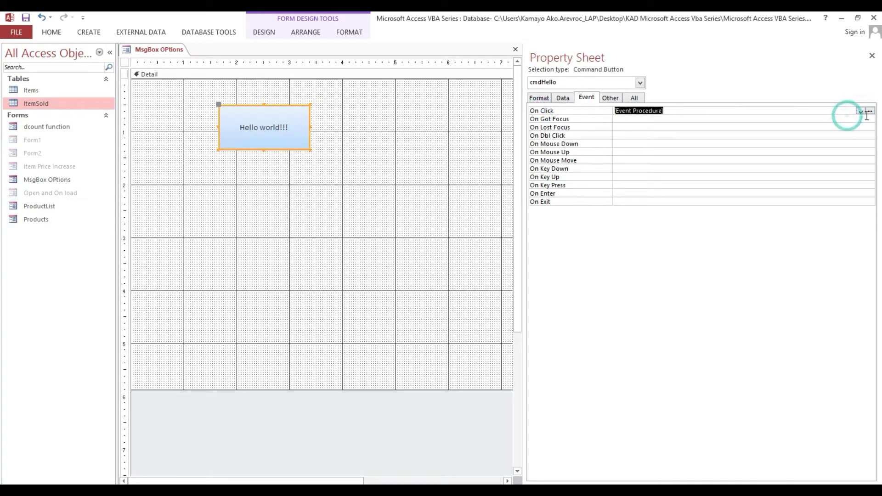
left_click(870, 111)
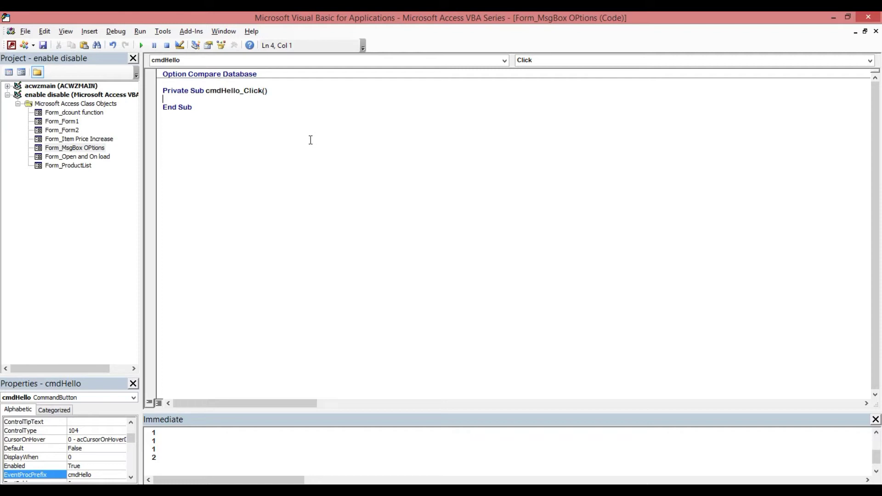
Add an Option Explicit line below Option Compare Database
key("Up")
key("Up")
type("OOP")
key("BackSpace")
key("BackSpace")
key("BackSpace")
type("Option ")
type("exp")
type("licit")
key("Return")
Write MsgBox "Hello World!" inside cmdHello_Click and return to Access with Alt+F11
key("Down")
key("Down")
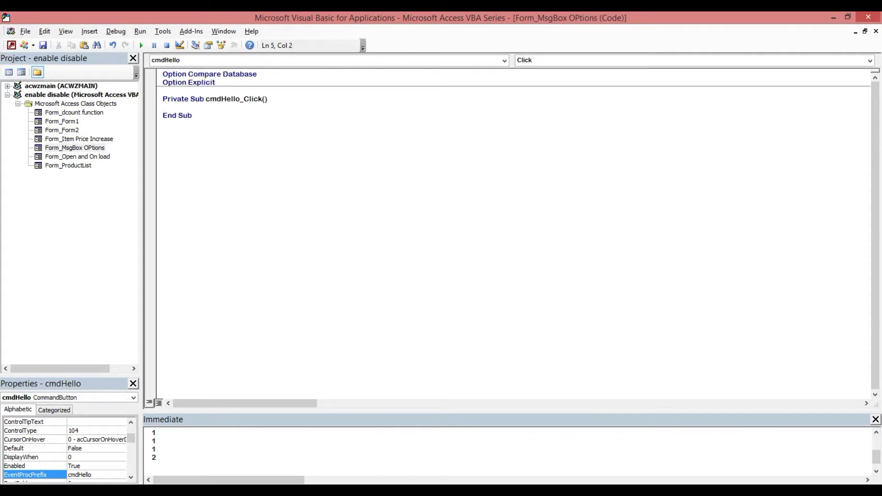
key("Tab")
type("msg")
type("box")
type("\"")
type("Hel")
type("lo W")
type("orld")
type("!")
type("\"")
key("Return")
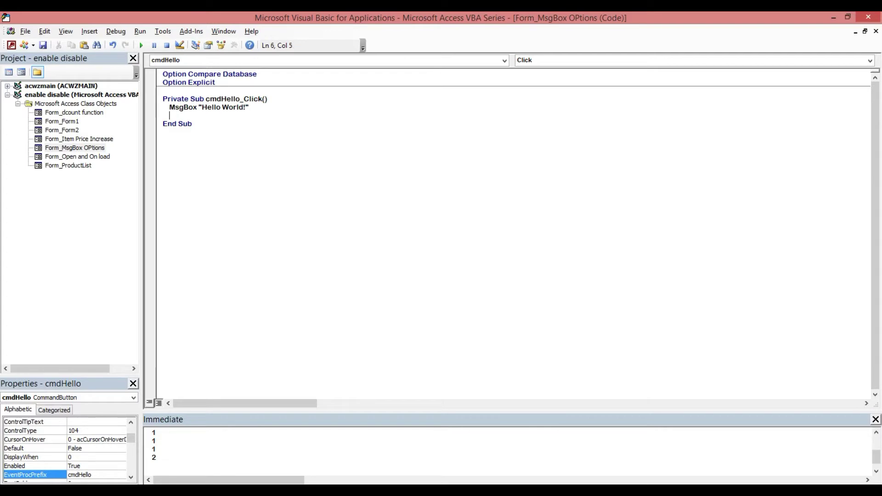
key("alt+F11")
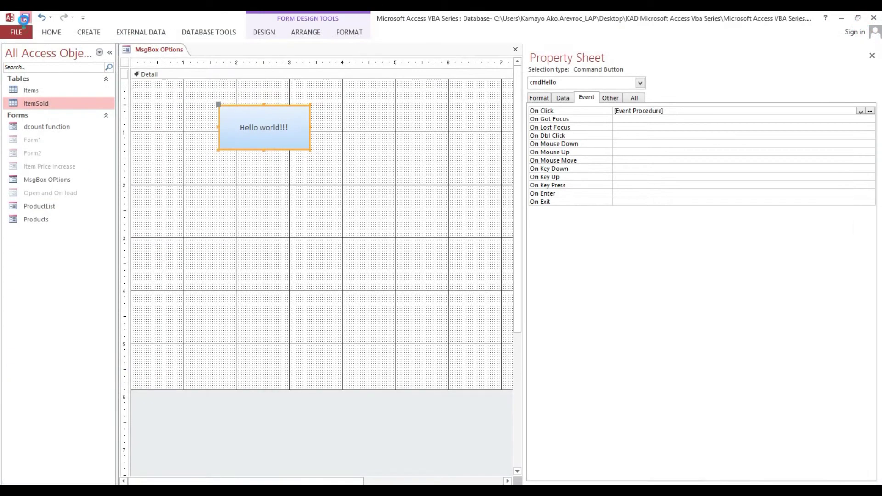
left_click(24, 19)
left_click(51, 31)
left_click(10, 49)
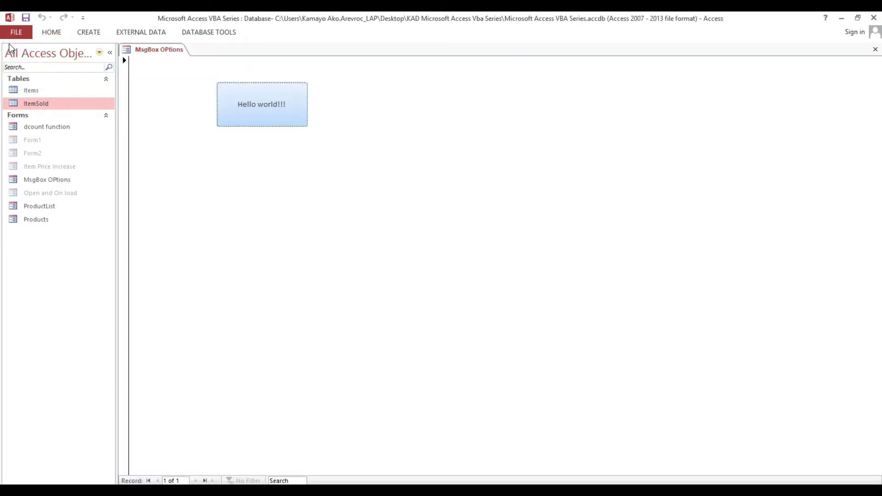
left_click(266, 107)
left_click_drag(445, 231, 371, 85)
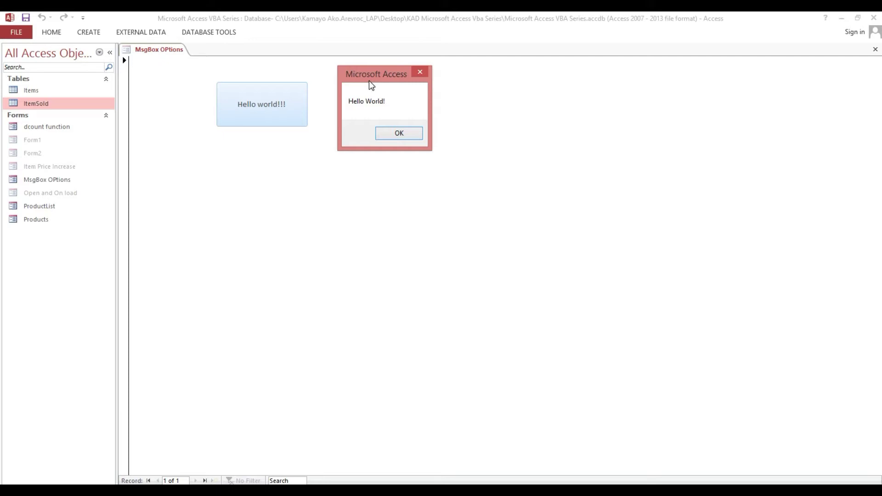
left_click(418, 73)
right_click(351, 100)
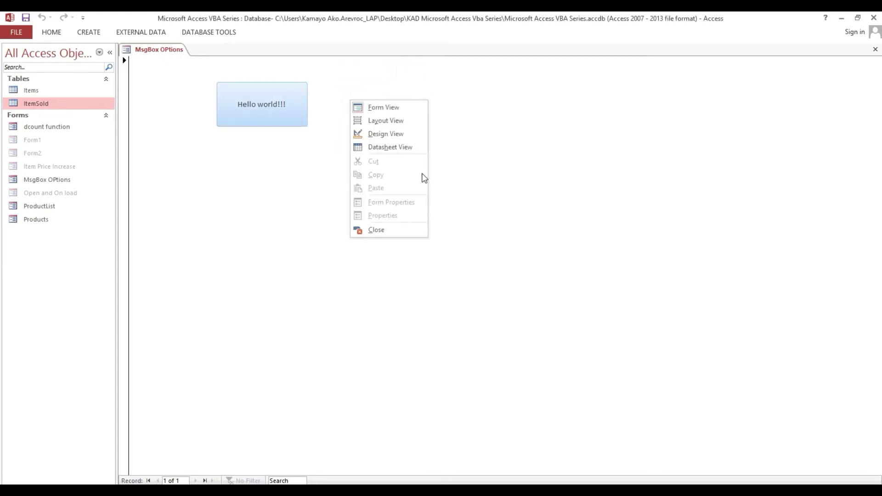
left_click(394, 134)
left_click(339, 195)
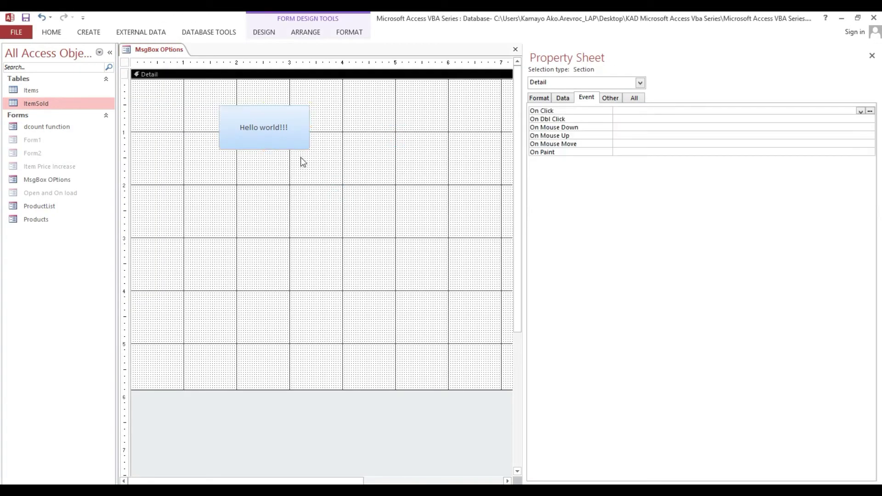
Draw a second command button below the first, skipping the button wizard
left_click(260, 33)
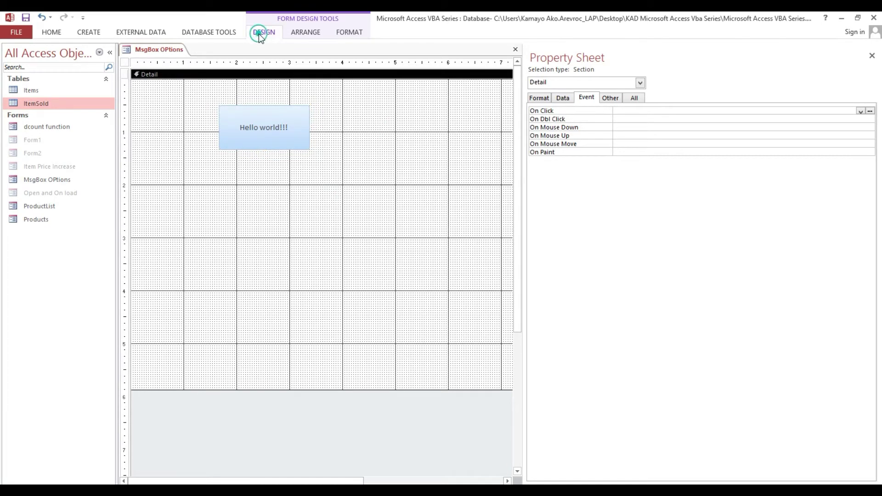
left_click(178, 62)
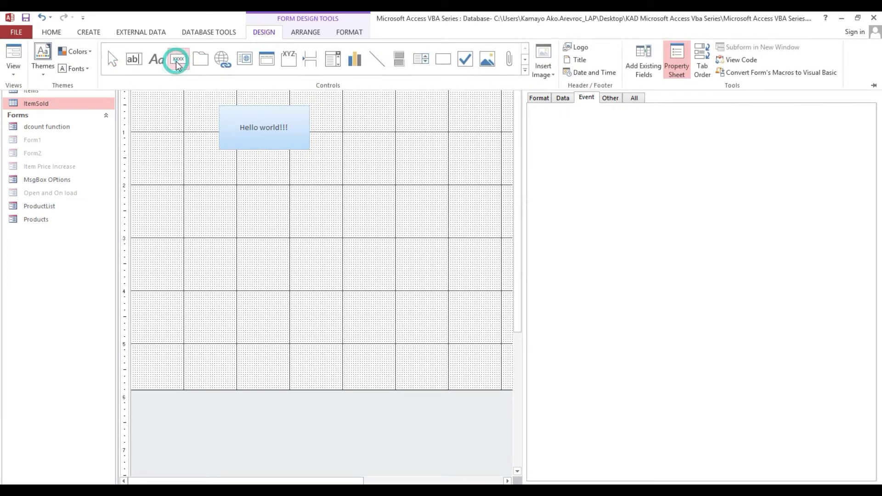
left_click(217, 191)
left_click_drag(217, 186, 306, 227)
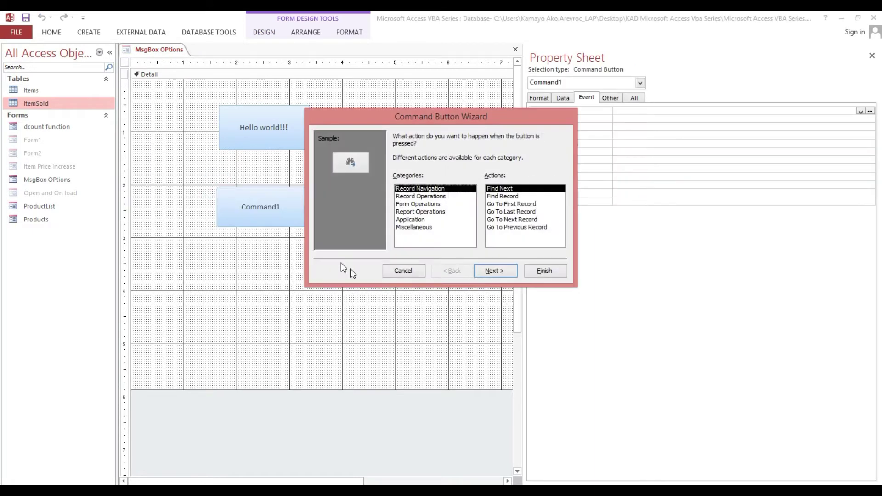
left_click(389, 272)
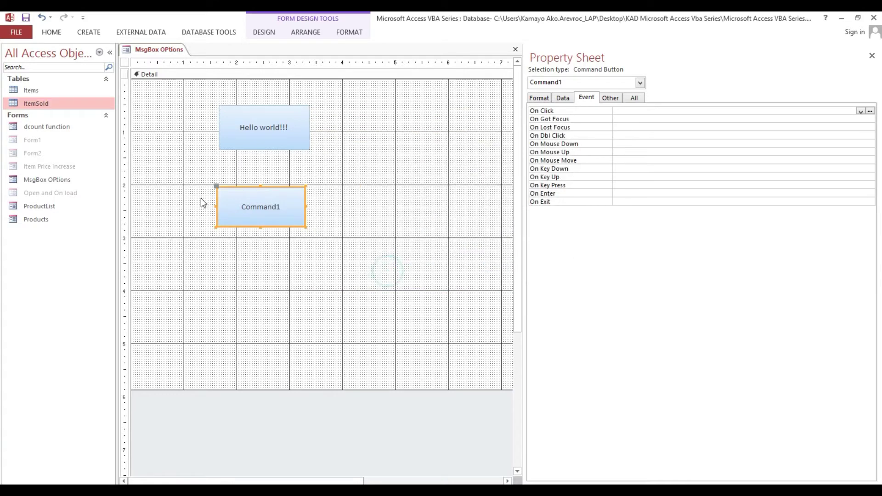
Caption the new button 'Action' and name it cmdAction
left_click(539, 102)
left_click(669, 112)
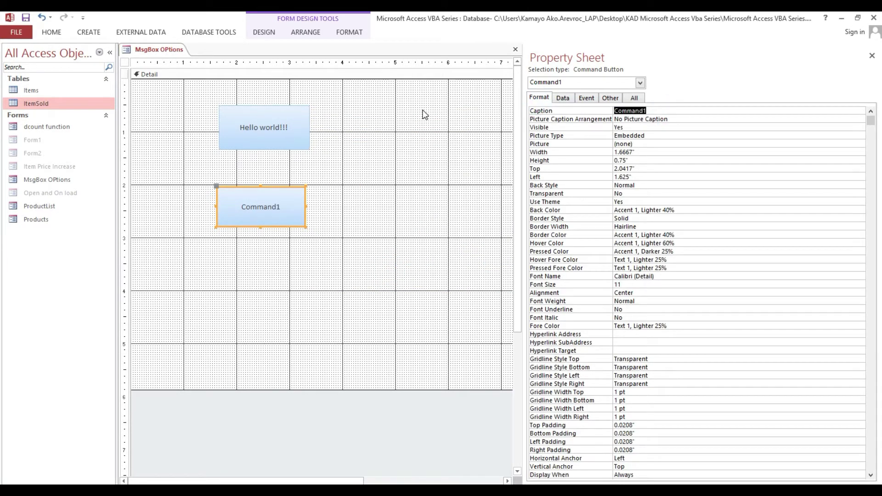
type("Act")
type("ion")
key("Return")
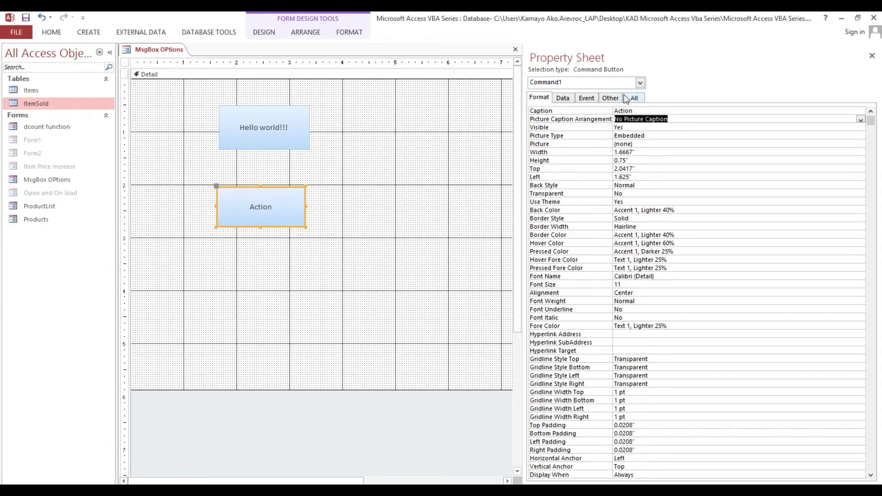
left_click(611, 98)
type("cmdAction")
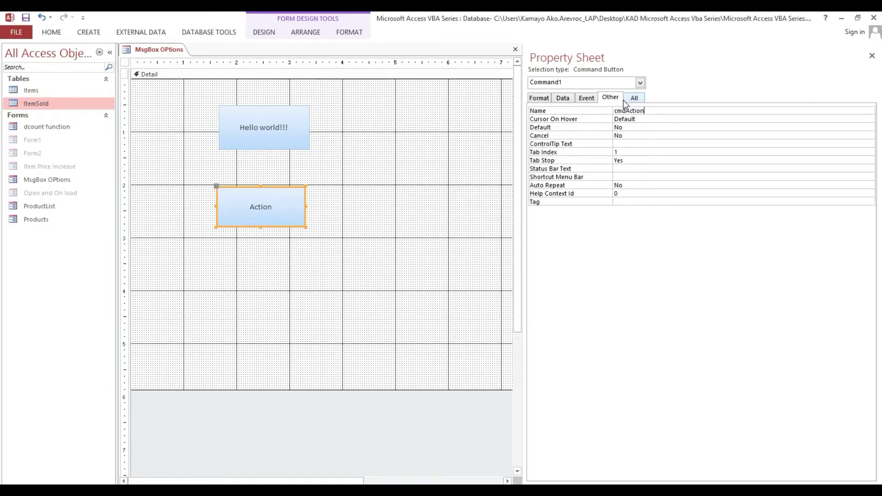
key("Return")
left_click(585, 98)
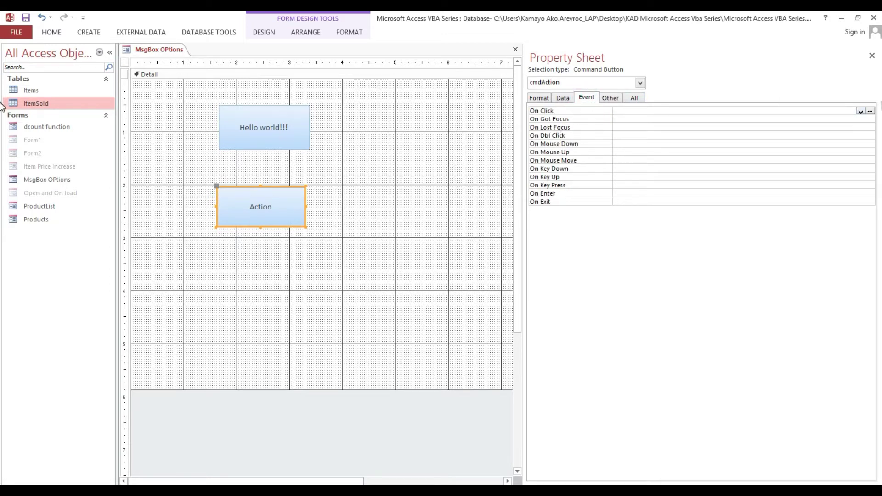
Set the Action button's On Click to [Event Procedure] and open its code
left_click(860, 112)
left_click(853, 118)
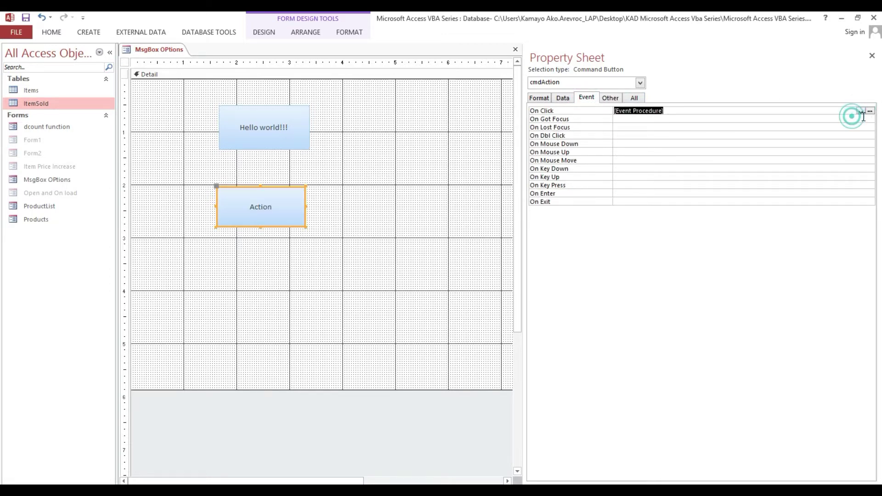
left_click(870, 113)
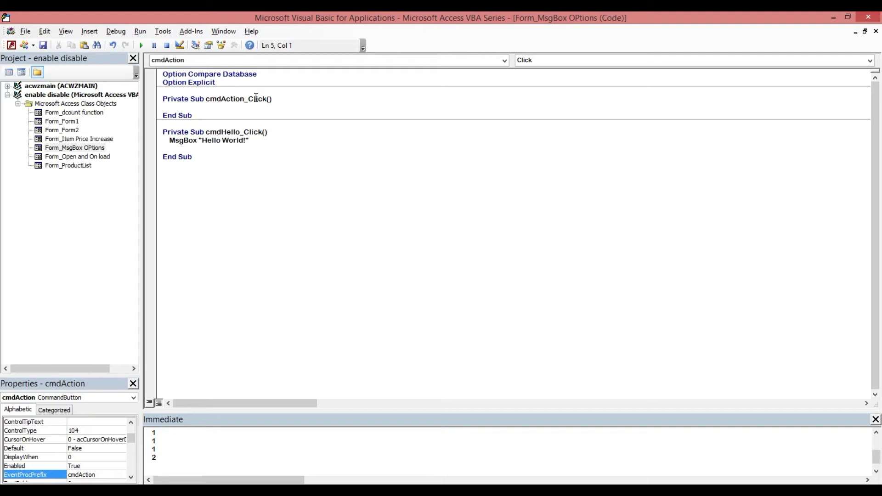
Declare Dim x As Integer, begin an 'x =' line, and dismiss the compile error
type("Di")
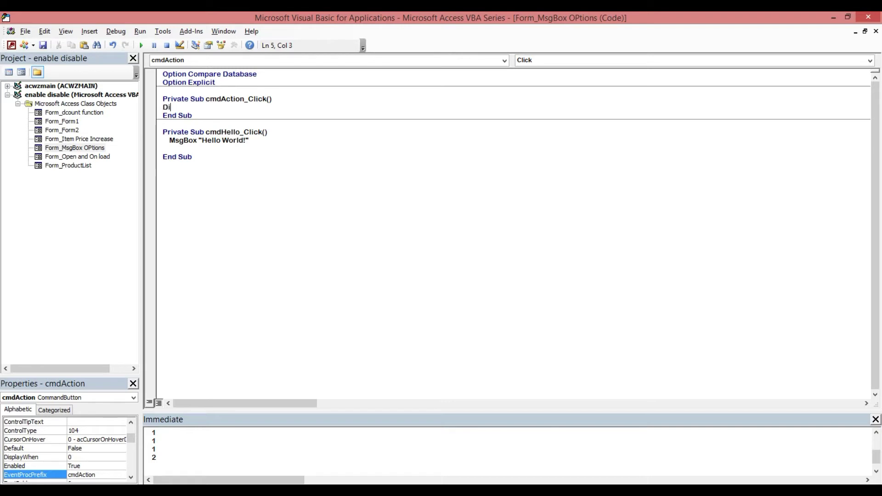
type("m ")
type("x as")
type(" in")
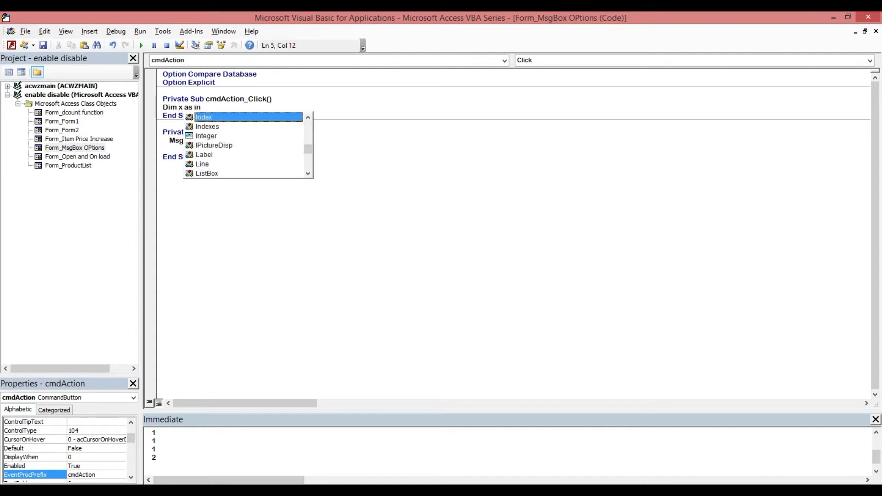
key("Down")
key("Down")
key("Tab")
key("Return")
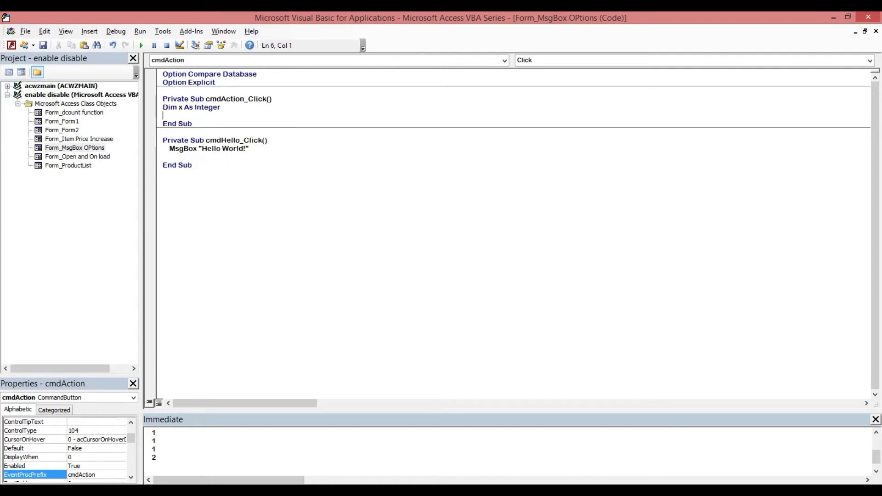
key("Return")
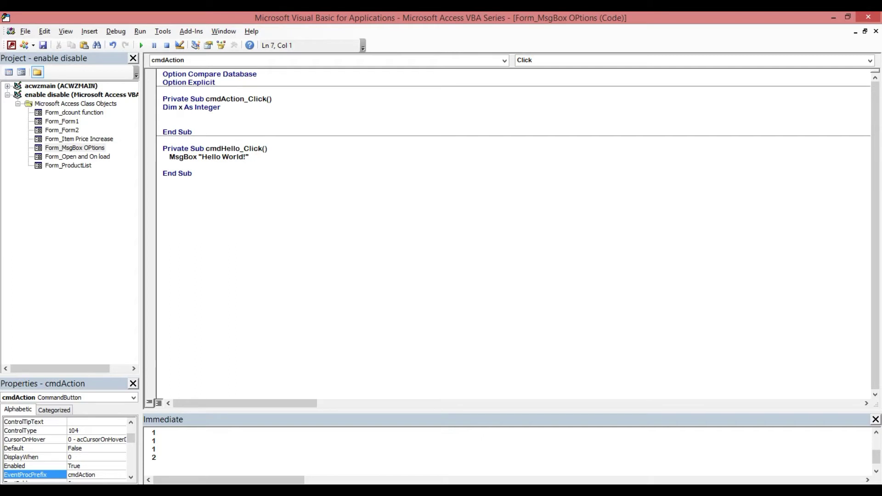
type("x")
type(" =")
key("Return")
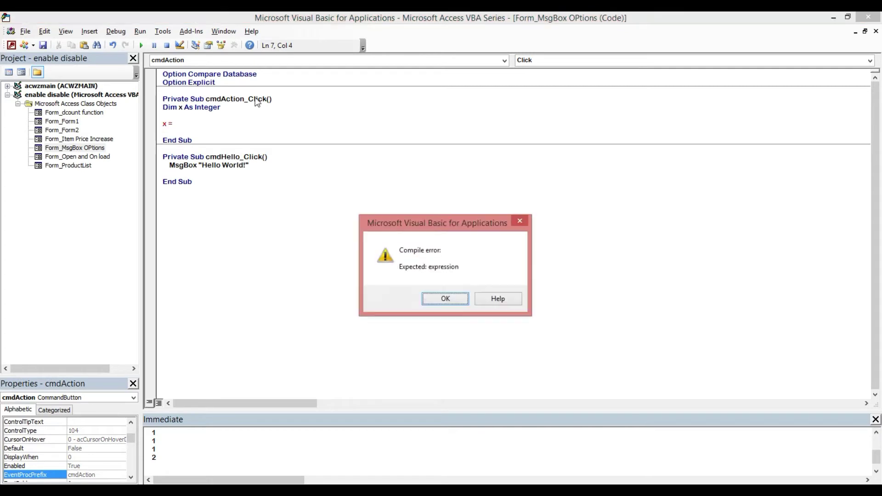
key("Return")
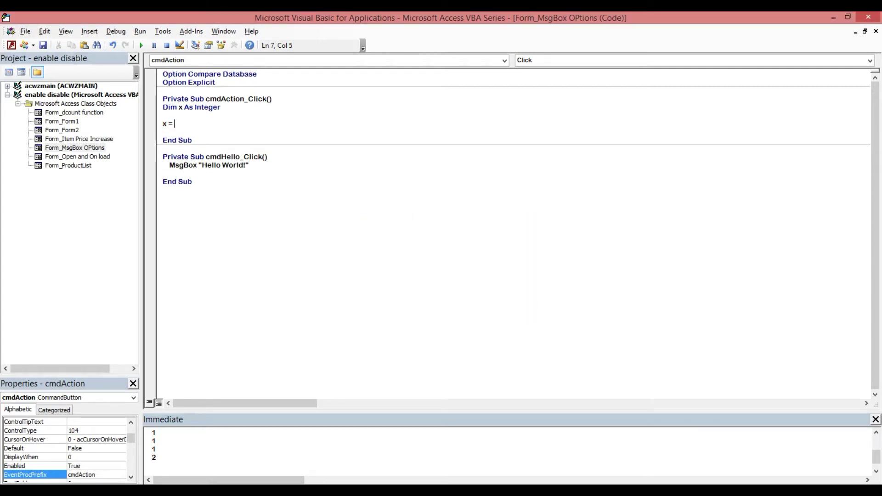
Extend the line to x = msgbox("Are you sur you want to proceed?", fixing typos
type("m")
type("sgbox")
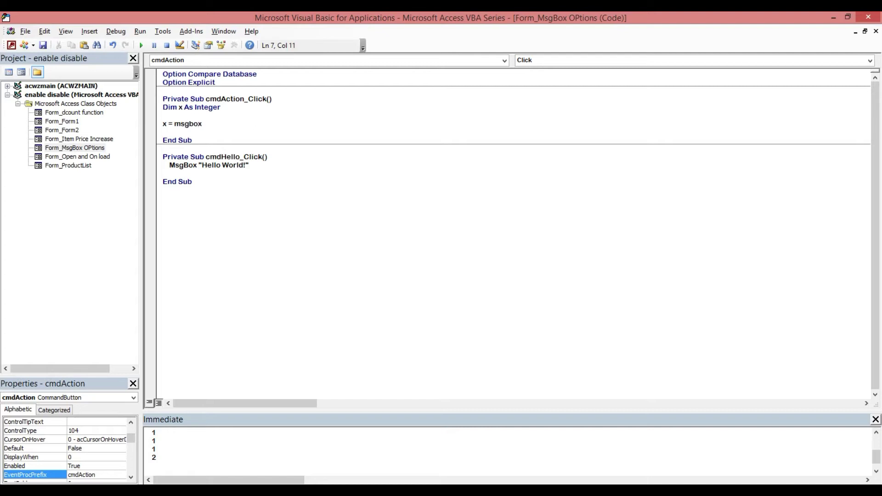
type("(")
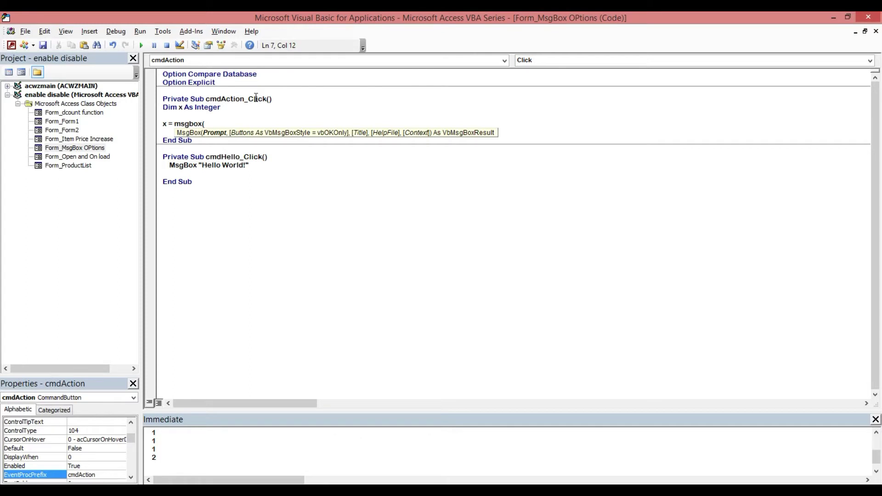
type("\"")
type("Are")
type(" you su")
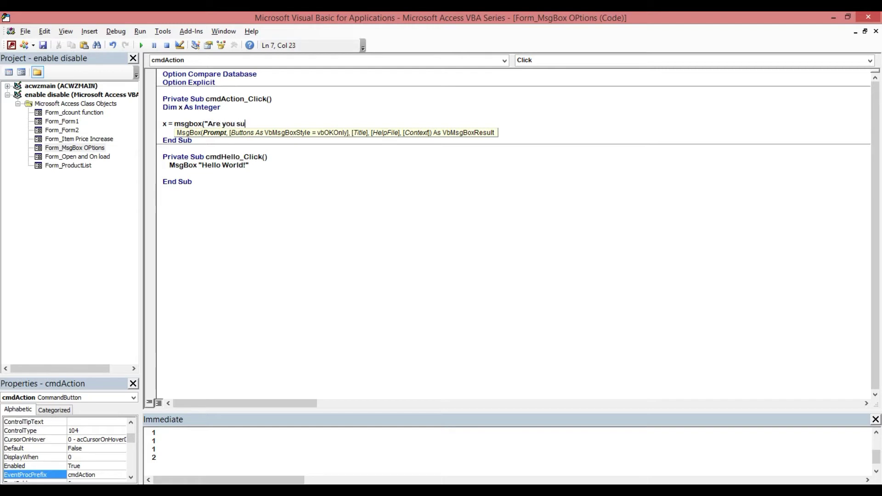
type("r you w")
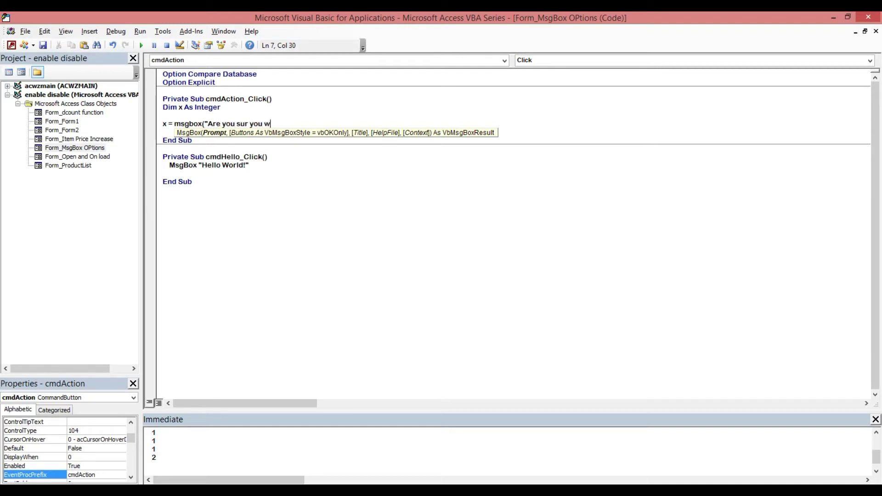
type("n")
key("BackSpace")
type("ant to")
type("pro")
key("BackSpace")
key("BackSpace")
key("BackSpace")
type("proce")
type("ed")
type("?")
type("\"")
type(",")
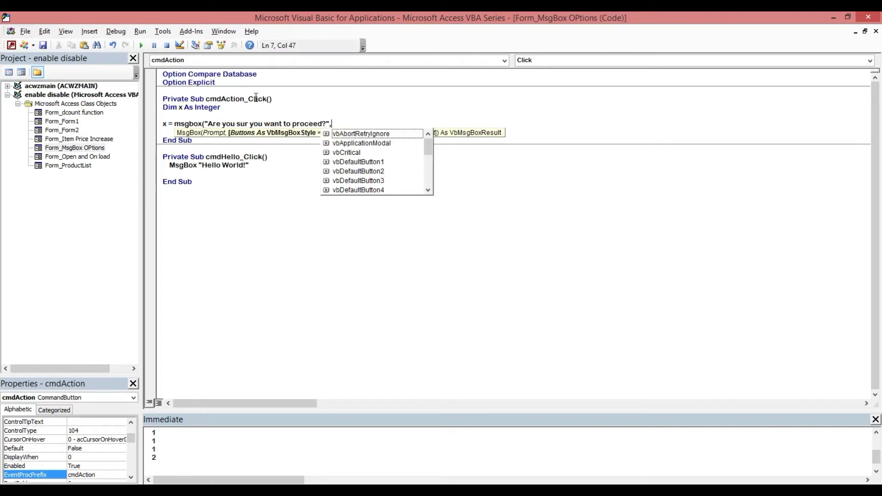
Insert vbYesNo from the IntelliSense list as the MsgBox button style
key("Down")
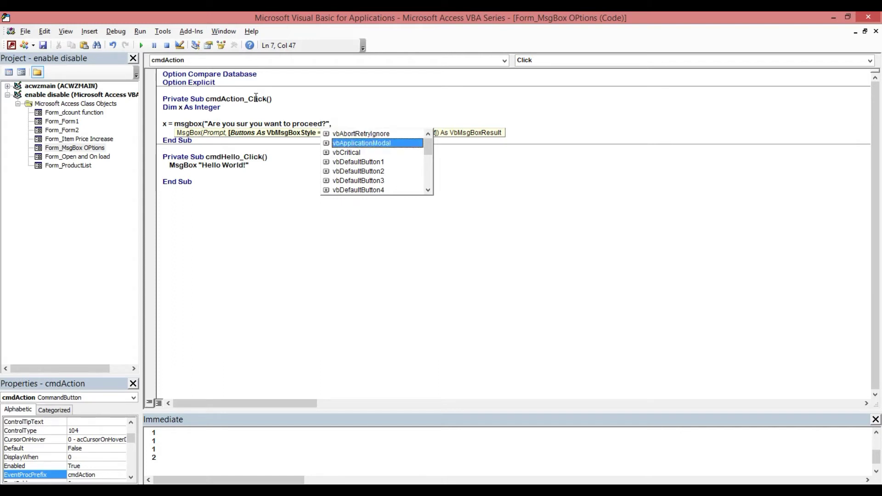
key("Down")
key("Down")
key("Down")
key("Down")
key("Down")
key("Down")
key("Down")
key("Down")
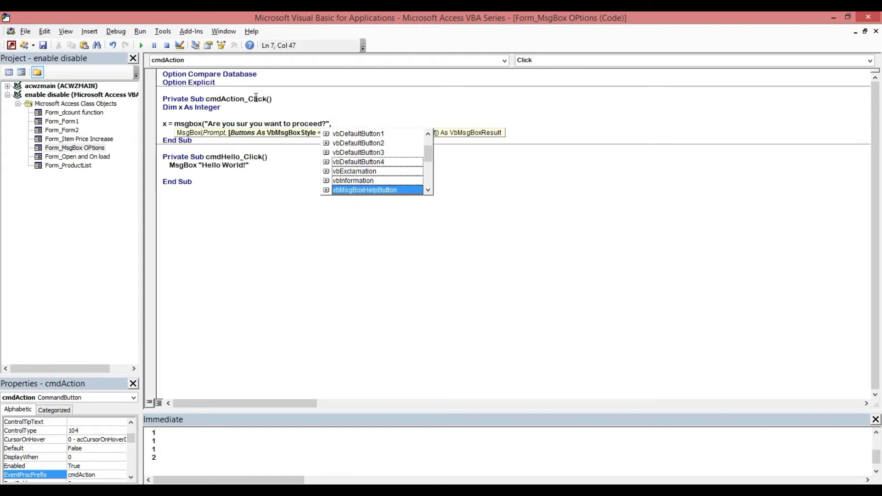
key("Up")
key("Up")
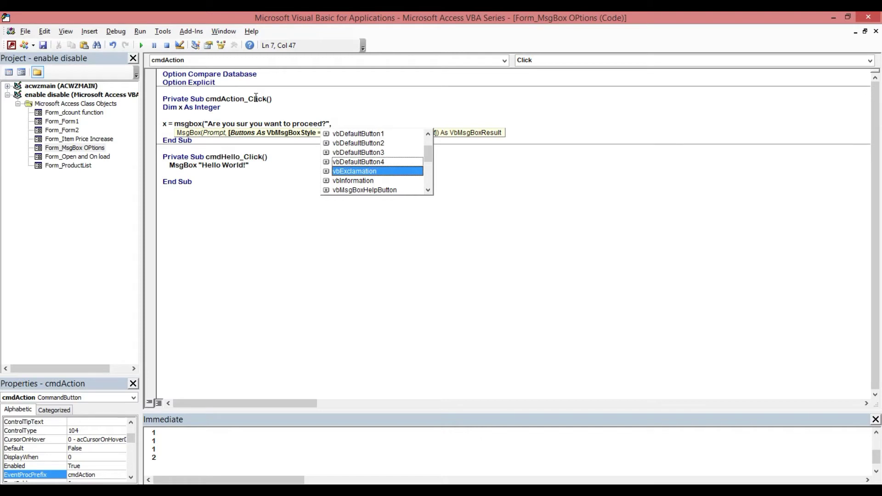
key("Down")
key("Down")
key("Down")
key("Down")
key("Down")
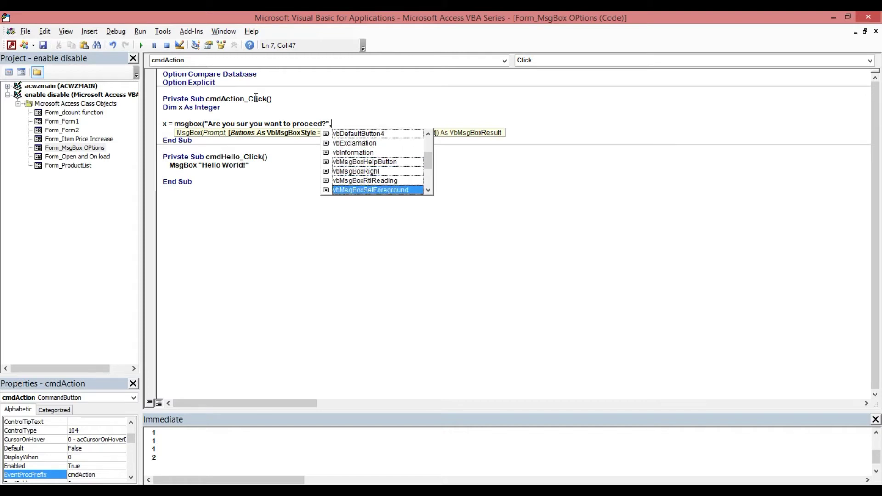
key("Escape")
key("ctrl+j")
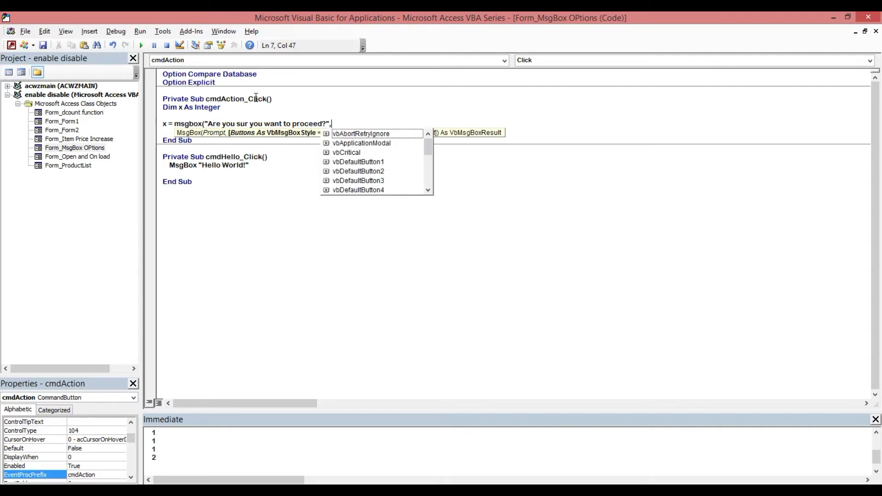
type("vb")
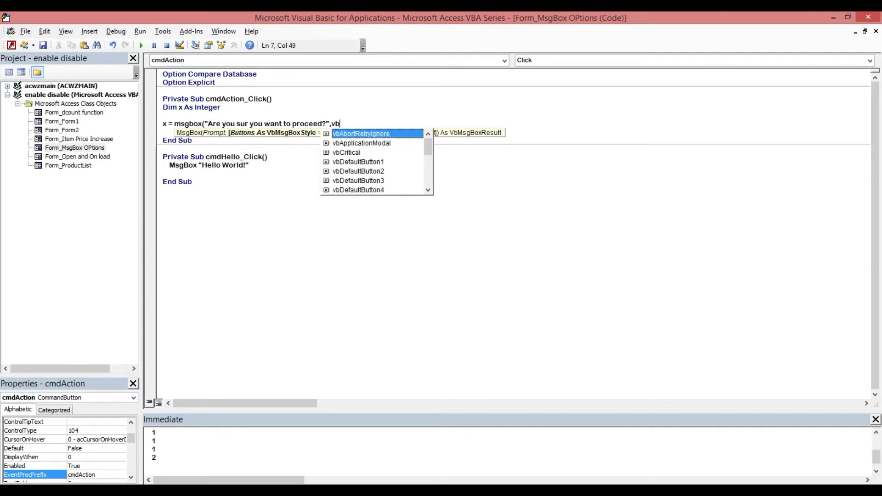
type("y")
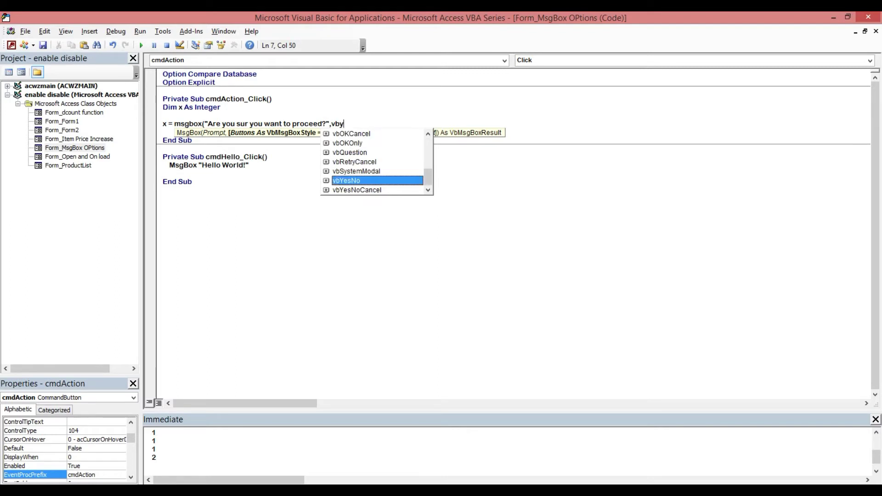
key("Tab")
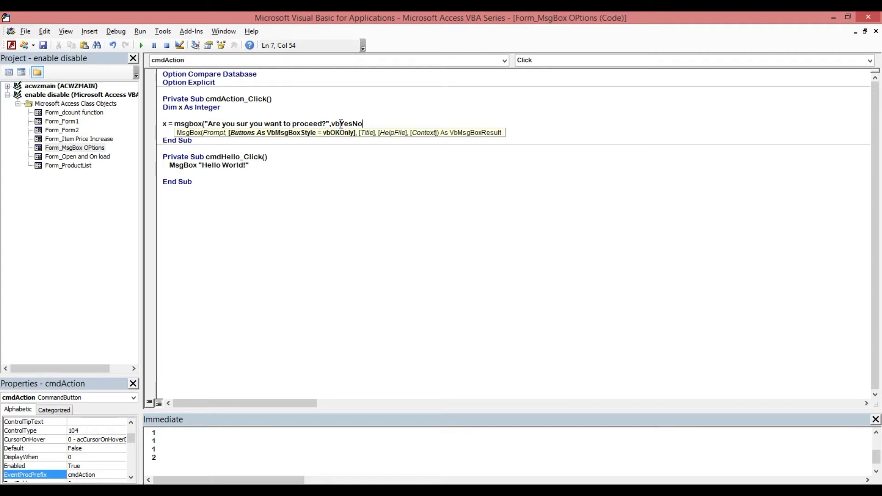
Finish the MsgBox call with the title "Processing..." and a closing parenthesis
left_click_drag(340, 123, 348, 124)
left_click(371, 122)
type(",")
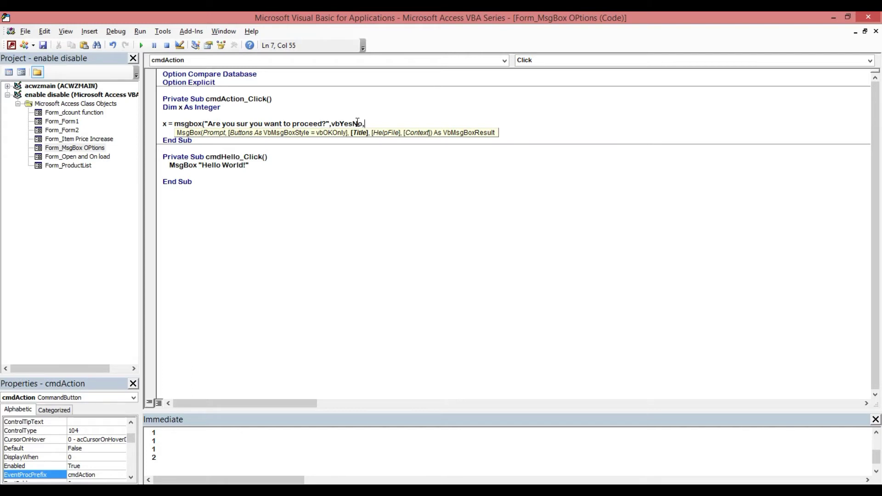
type("\"")
type("Proc")
type("essing")
type("..")
type(".\"")
type(")")
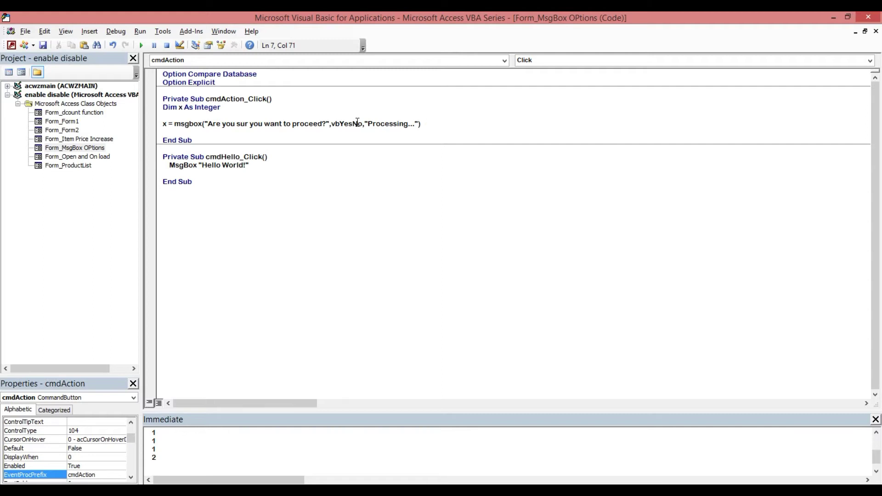
key("Return")
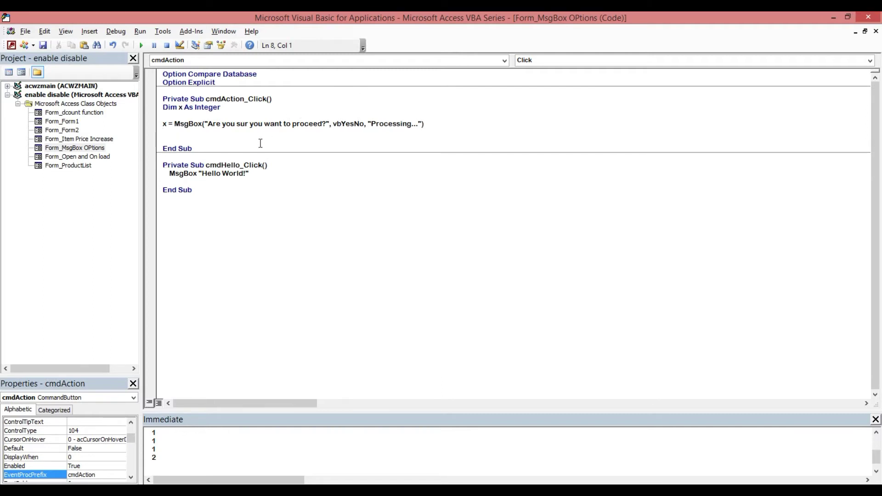
Correct 'sur' to 'sure' in the MsgBox prompt
left_click_drag(165, 173, 299, 176)
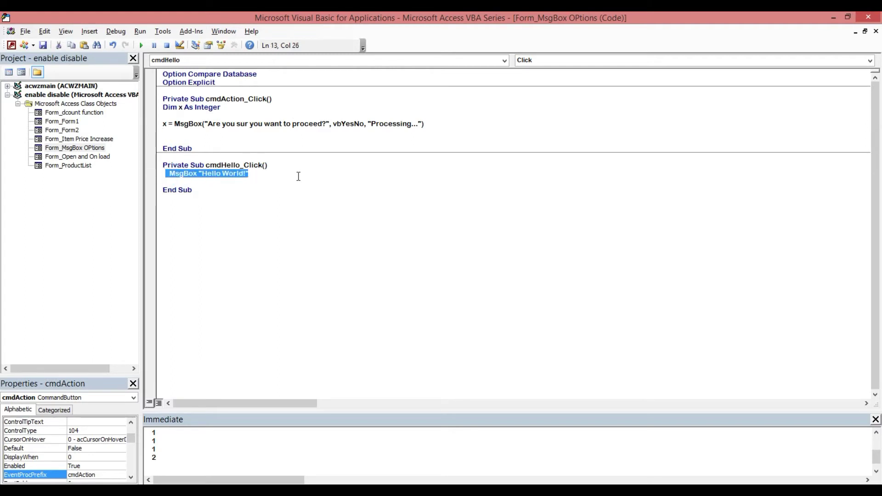
left_click(299, 176)
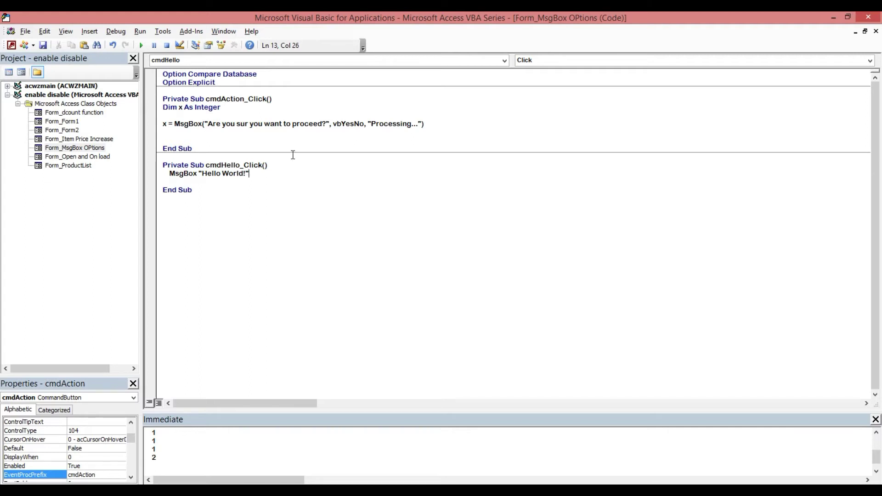
left_click(273, 116)
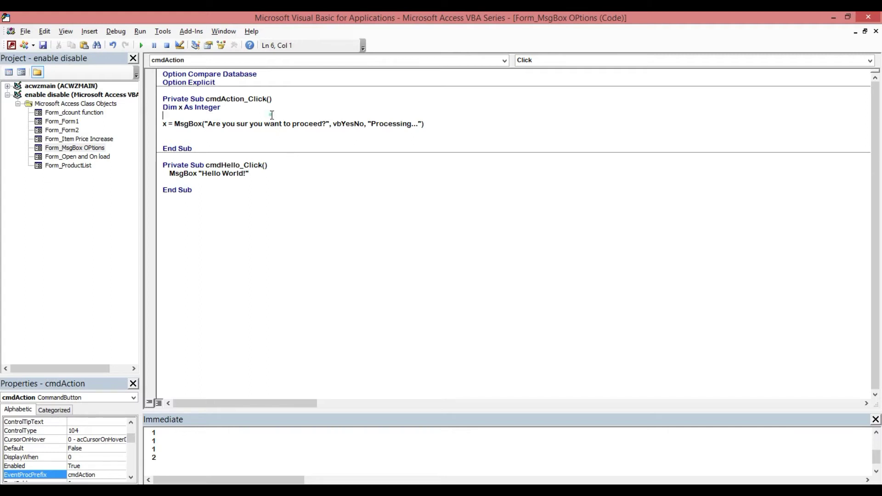
left_click(248, 125)
type("e")
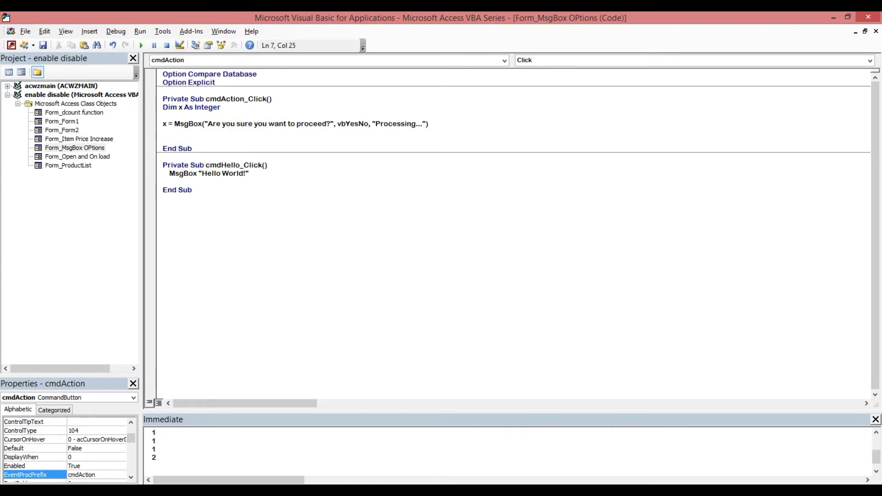
Highlight the prompt, vbYesNo and "Processing..." title arguments to explain them
left_click(205, 124)
left_click_drag(205, 124, 329, 124)
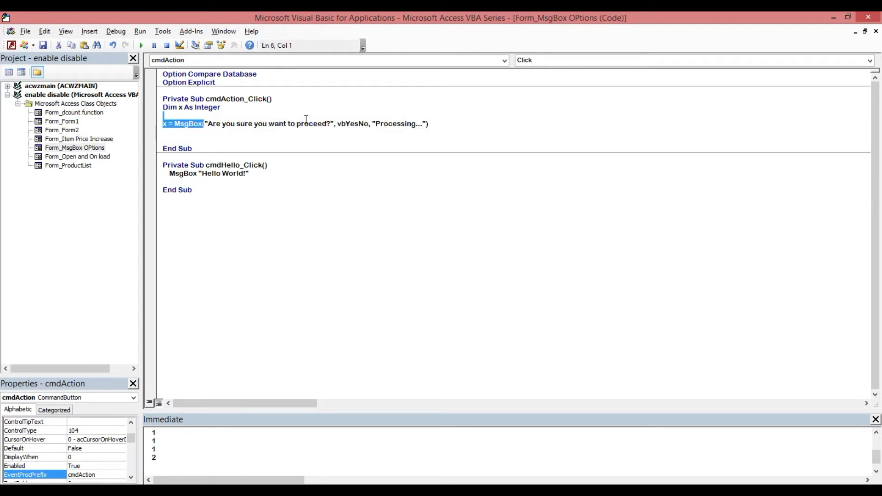
type("(")
left_click(339, 124)
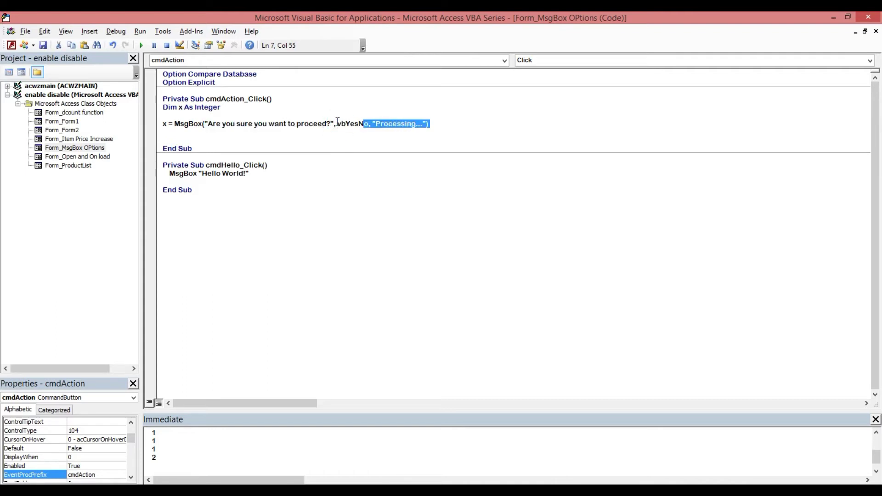
left_click_drag(338, 124, 358, 129)
left_click(380, 127)
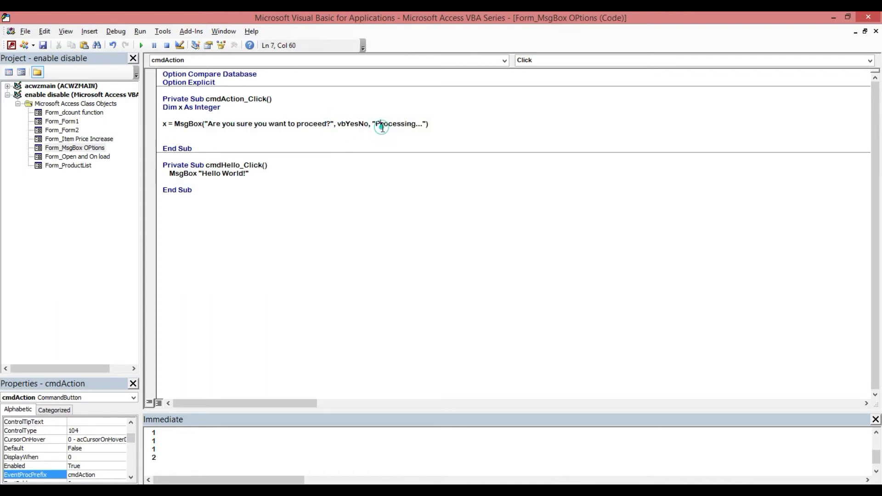
left_click(288, 142)
mouse_move(207, 124)
left_mouse_down()
mouse_move(429, 125)
mouse_move(359, 127)
left_mouse_up()
Switch the form to Form view and test the Hello world!!! message box
key("alt+F11")
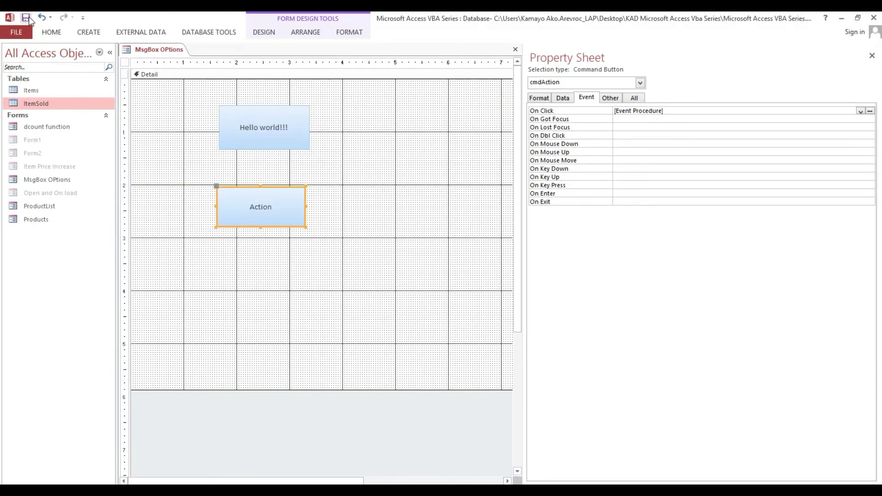
left_click(51, 32)
left_click(14, 53)
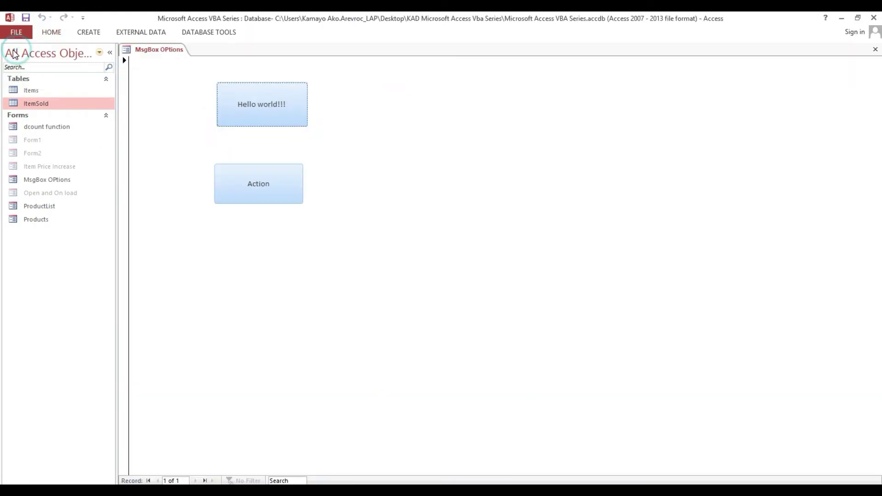
left_click(275, 111)
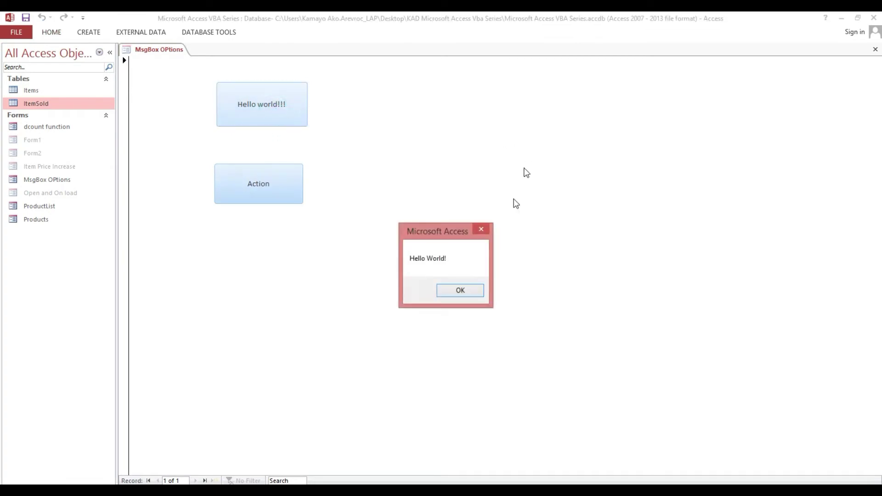
left_click_drag(452, 229, 410, 119)
left_click(421, 176)
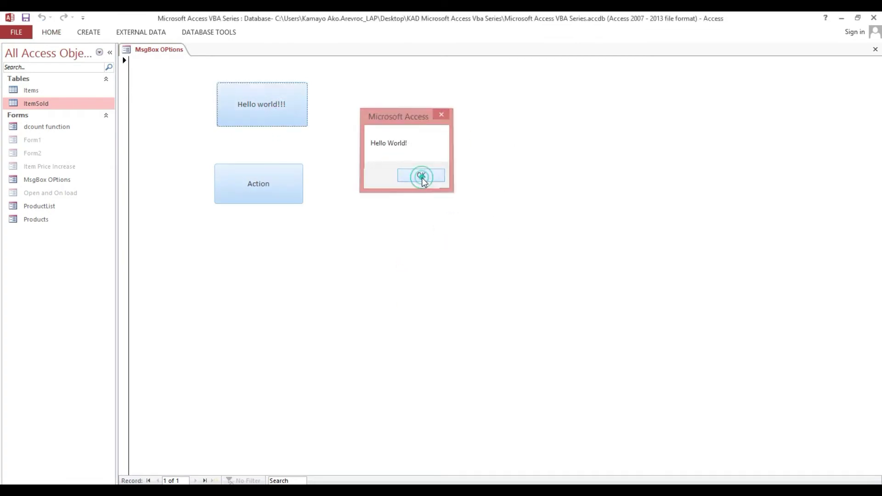
Test the Action button's Processing... prompt, answering No, then Yes, then running it again
left_click(258, 190)
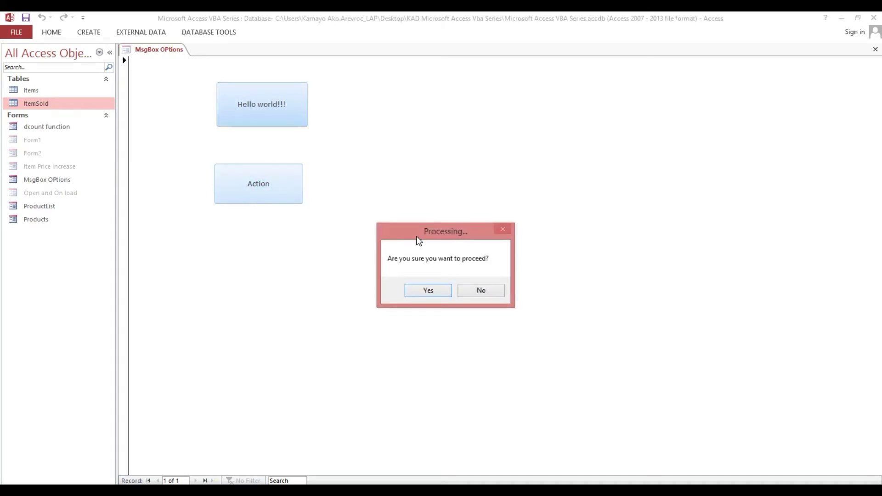
mouse_move(418, 240)
left_mouse_down()
mouse_move(416, 124)
mouse_move(356, 121)
left_mouse_up()
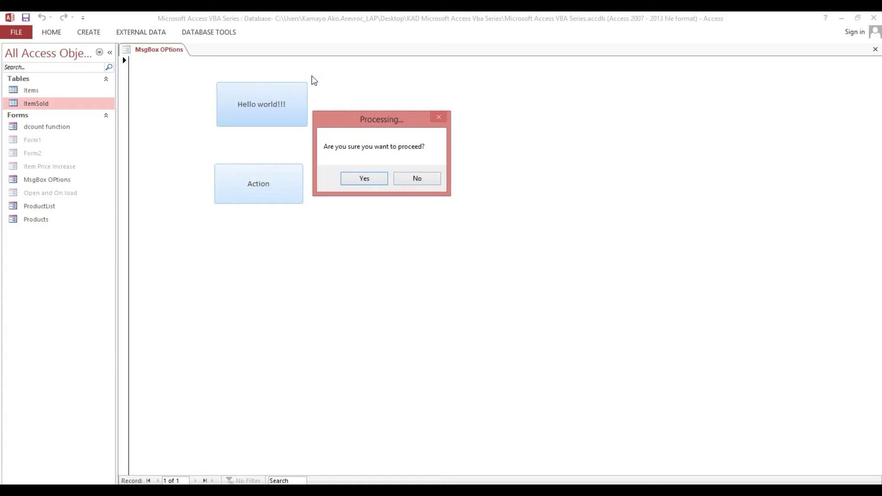
left_click(418, 182)
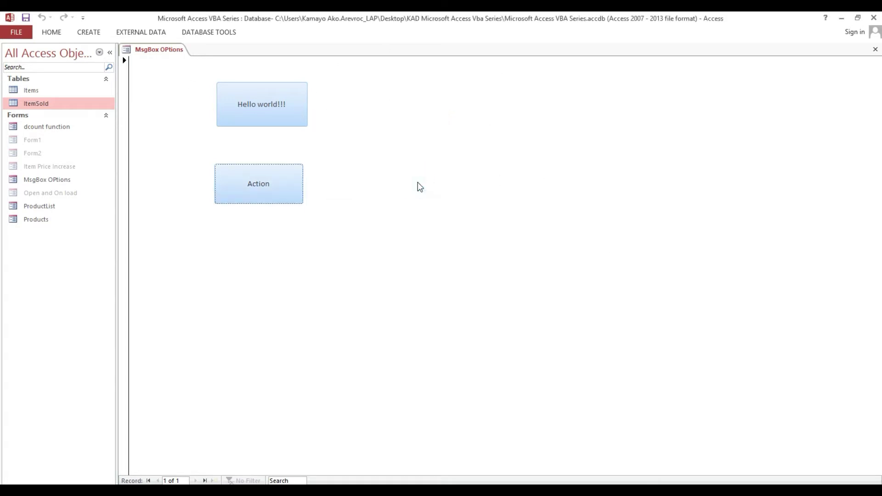
left_click(244, 194)
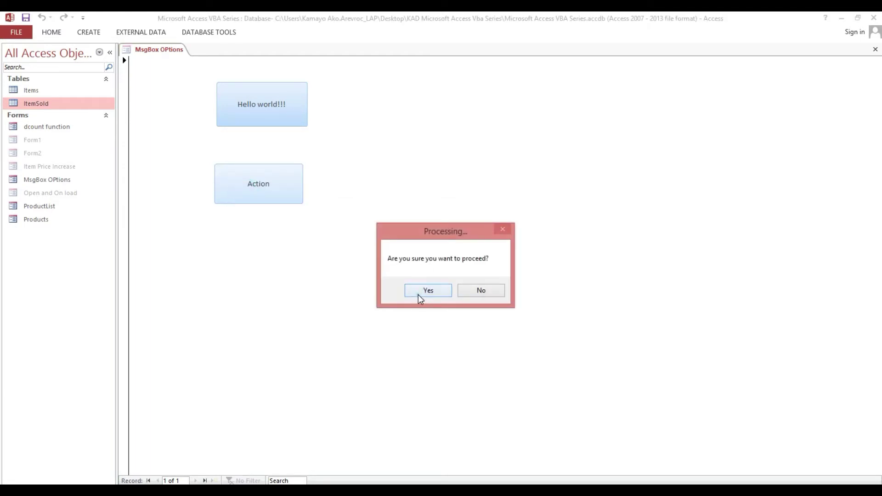
left_click(419, 296)
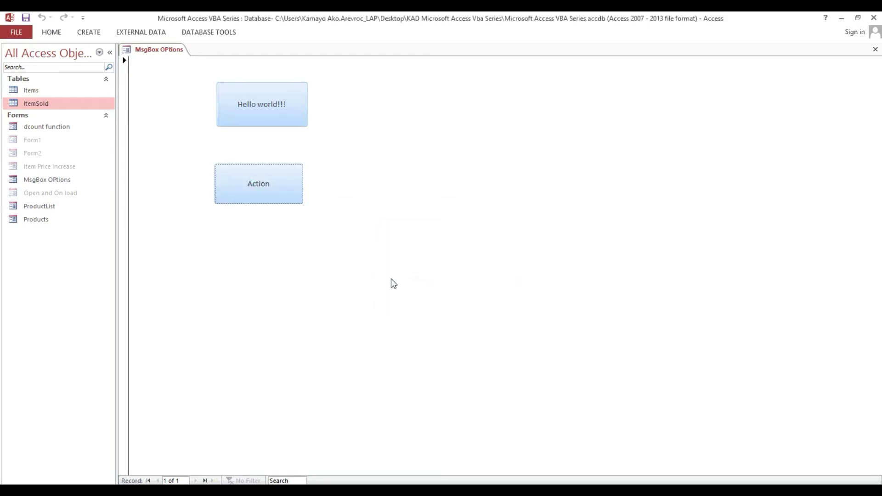
left_click(241, 181)
left_click_drag(409, 234, 390, 147)
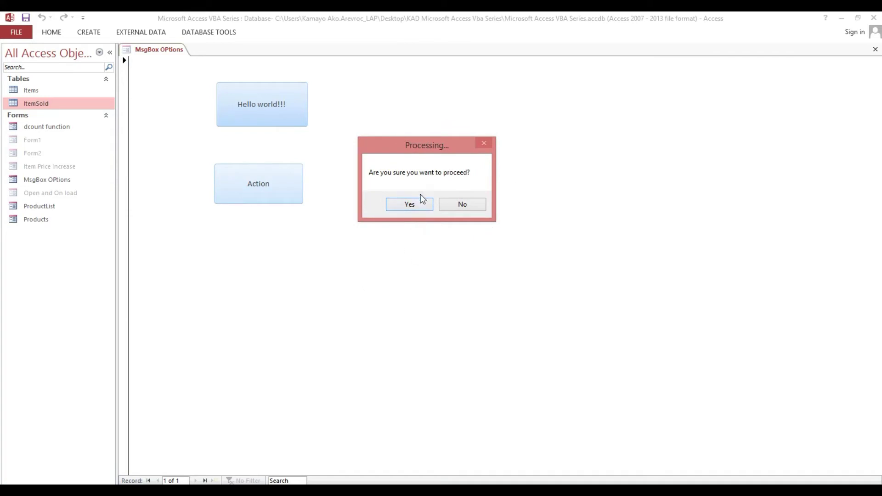
Answer Yes to the prompt, return to Design view, and move the Action button directly under Hello world!!!
left_click(409, 204)
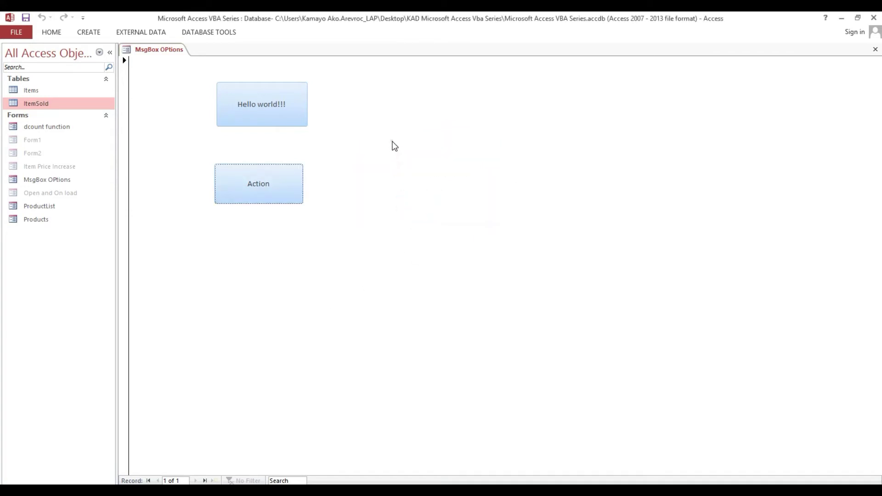
right_click(393, 143)
left_click(407, 175)
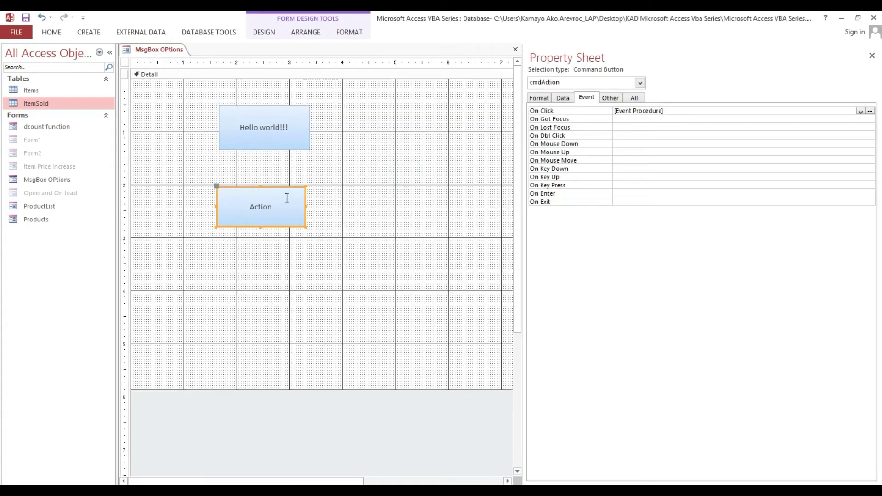
left_click_drag(281, 186, 285, 158)
left_click(368, 161)
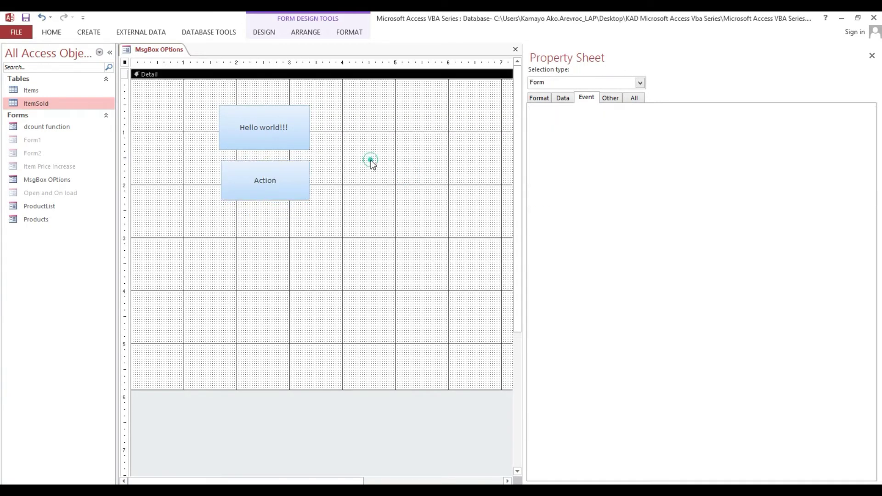
left_click(269, 37)
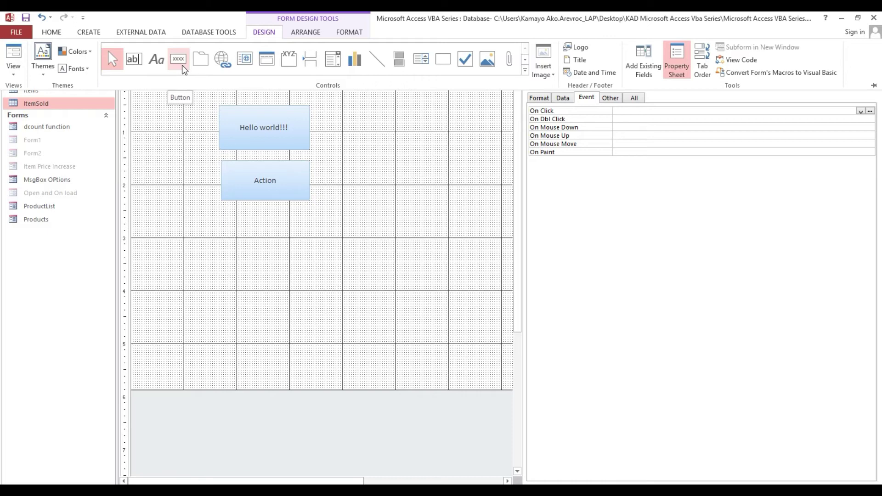
Draw a new command button below Action without the wizard and caption it 'Action 2'
left_click(178, 59)
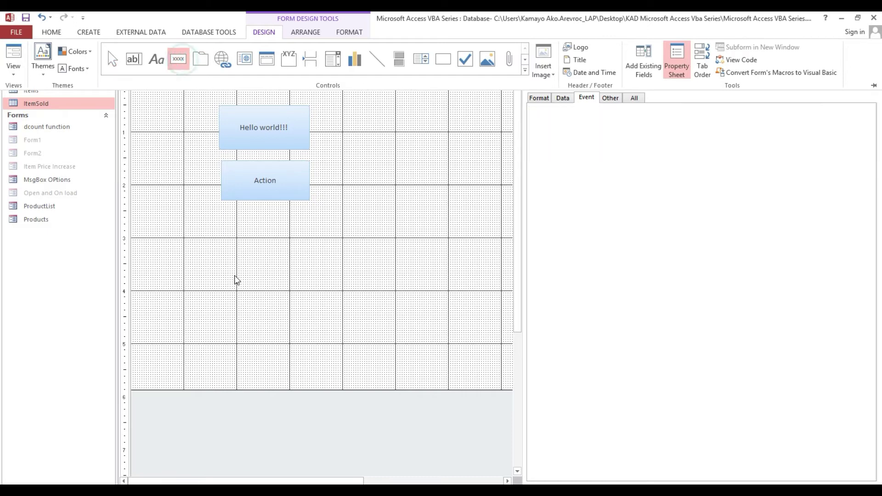
mouse_move(221, 220)
left_mouse_down()
mouse_move(335, 270)
mouse_move(311, 258)
left_mouse_up()
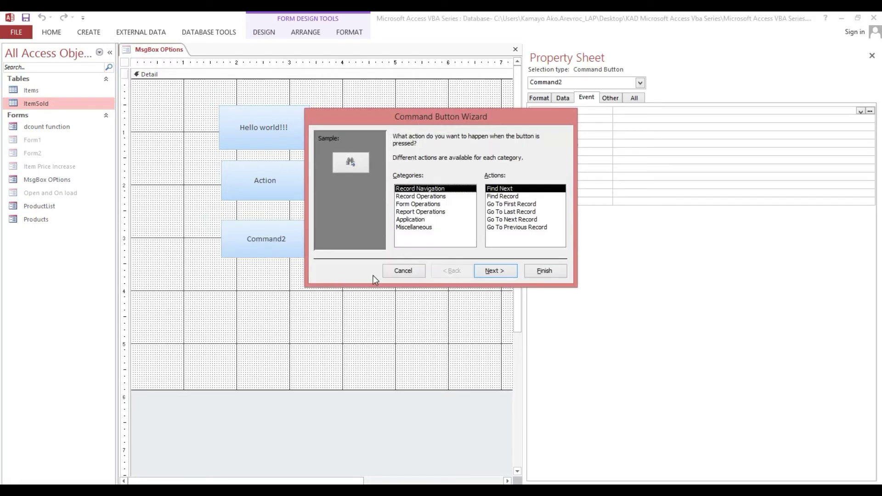
left_click(388, 271)
left_click(545, 96)
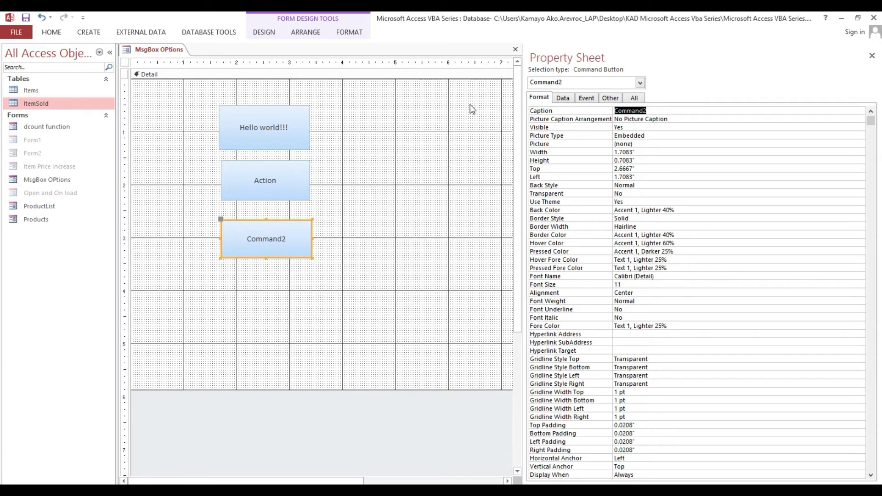
type("Acti")
type("on 2")
key("Return")
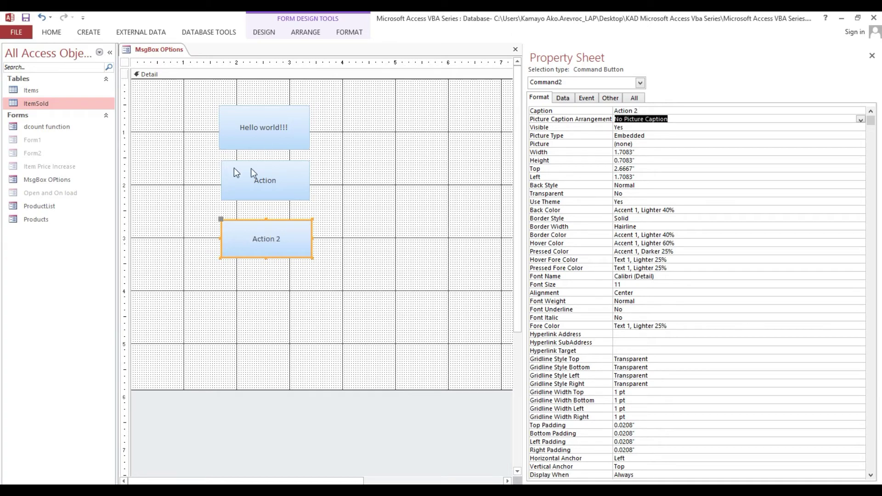
Compare with the Action button's properties, then name the Action 2 button cmdAction2
left_click(301, 178)
left_click(354, 167)
left_click(248, 180)
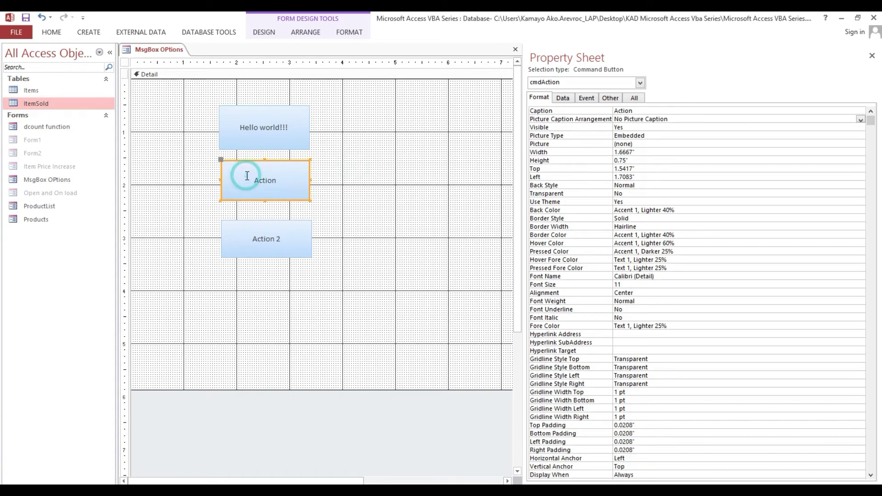
left_click(390, 170)
left_click(309, 176)
left_click(267, 243)
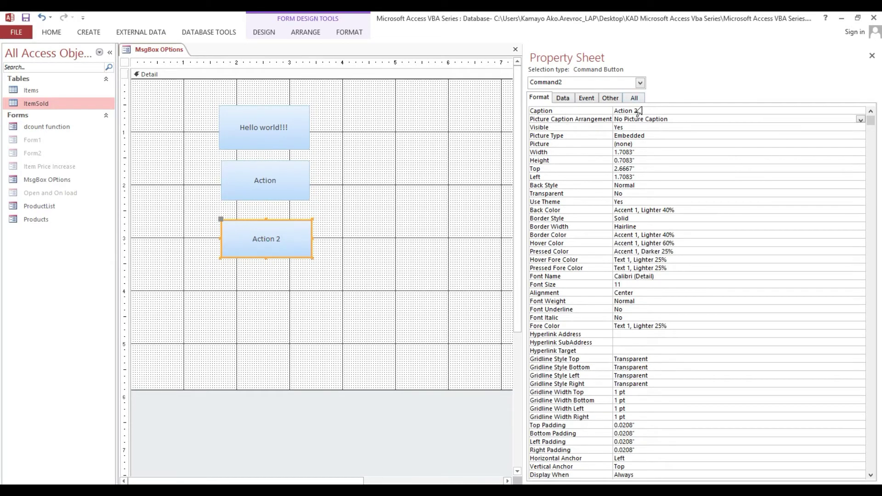
left_click(637, 100)
left_click(662, 110)
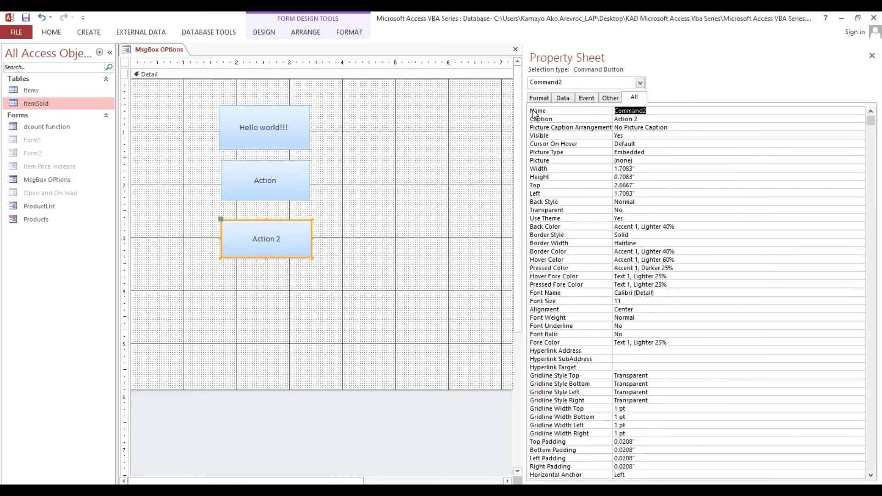
type("cmdA")
type("ction2")
key("Return")
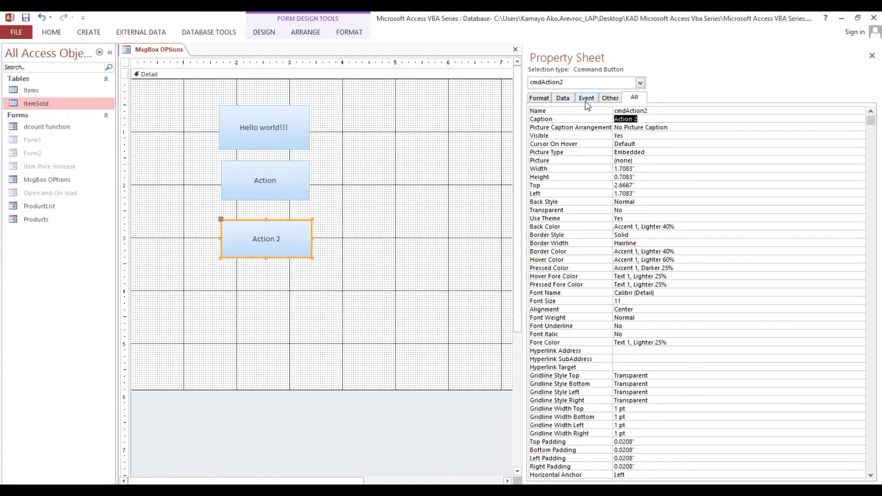
Set Action 2's On Click to [Event Procedure] and open the cmdAction2_Click code
left_click(586, 98)
left_click(859, 112)
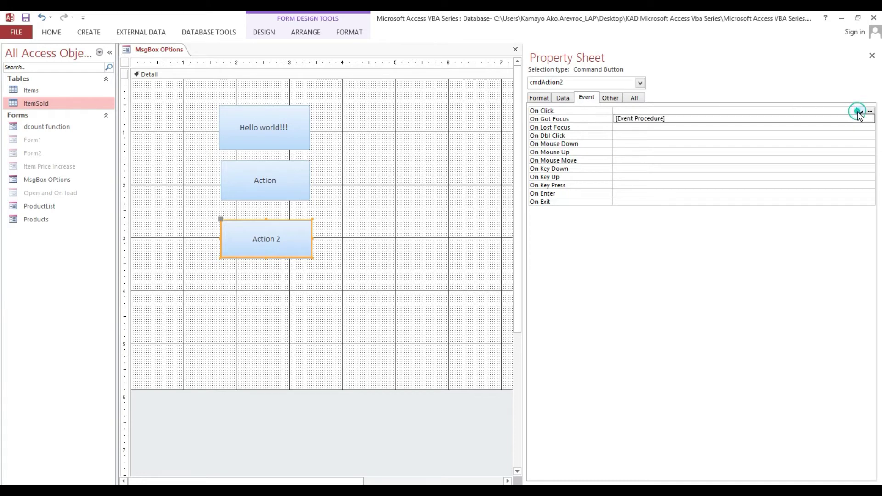
left_click(842, 119)
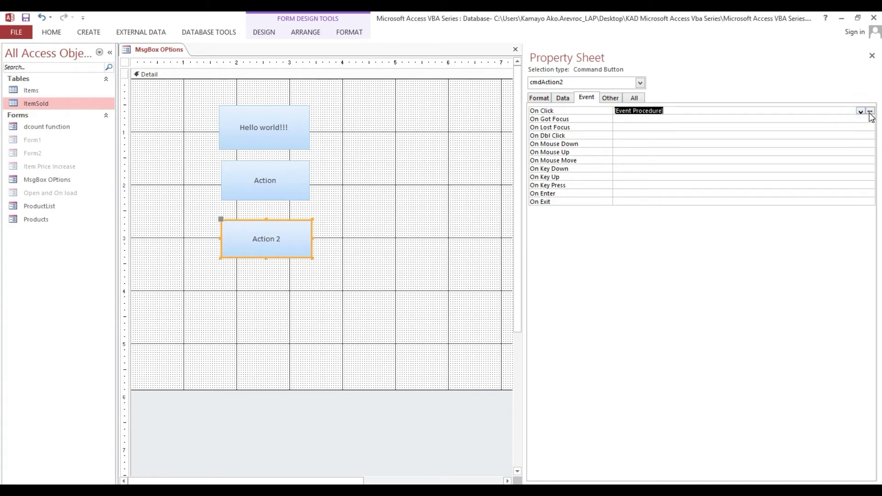
left_click(870, 112)
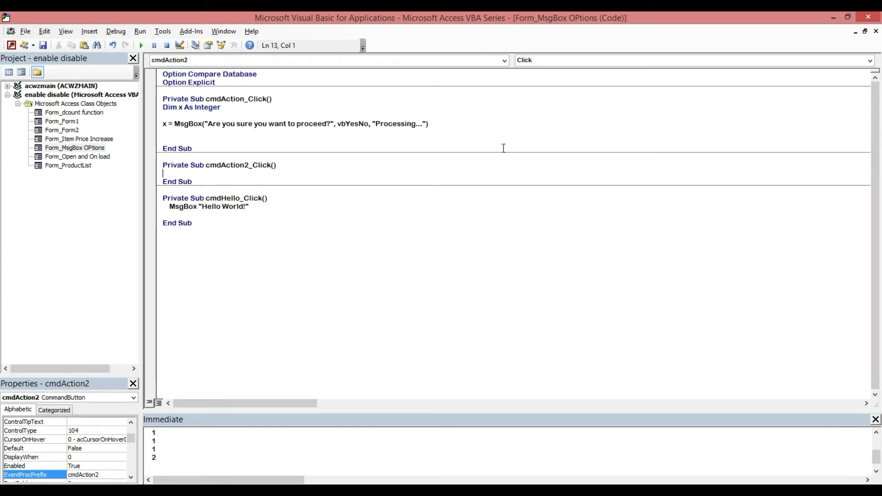
Declare 'Dim result As Integer' in cmdAction2_Click
type("Dim")
type(" reslu")
key("BackSpace")
key("BackSpace")
type("ul")
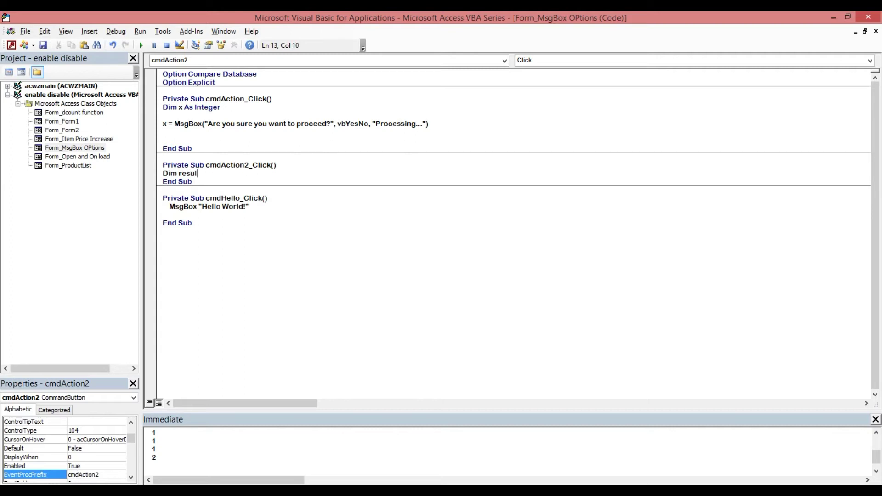
type("t ")
type("as in")
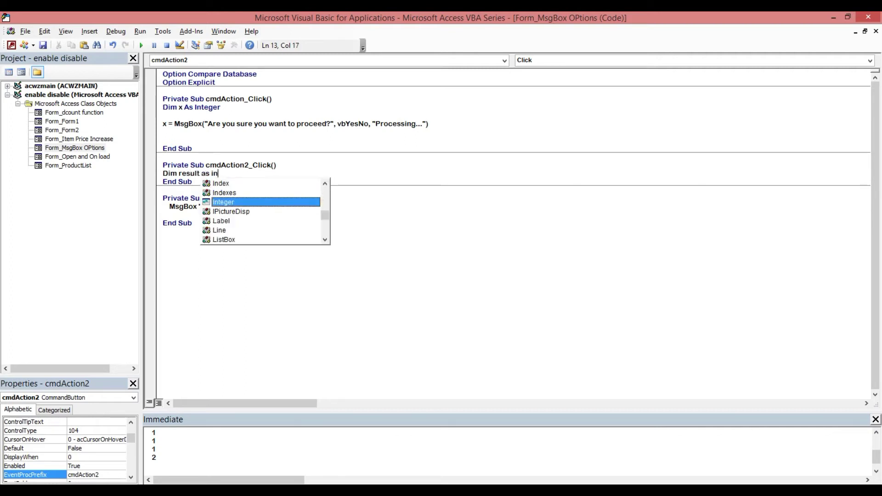
key("Tab")
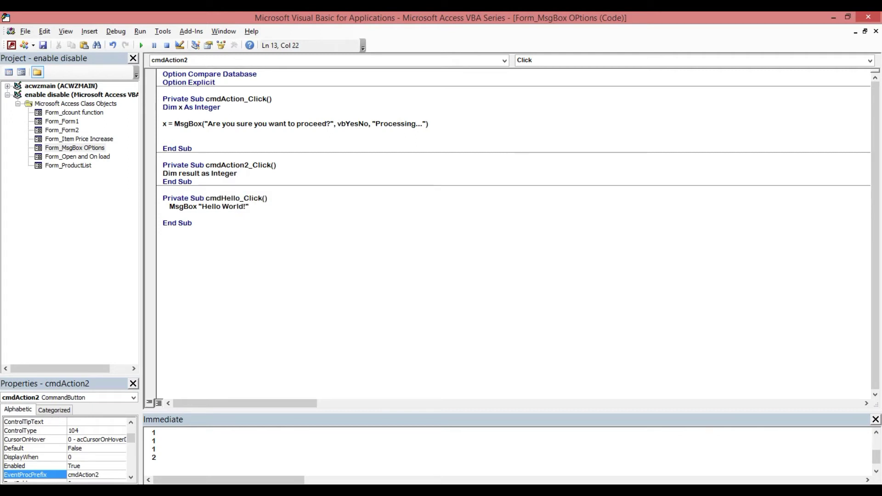
key("Return")
key("Return")
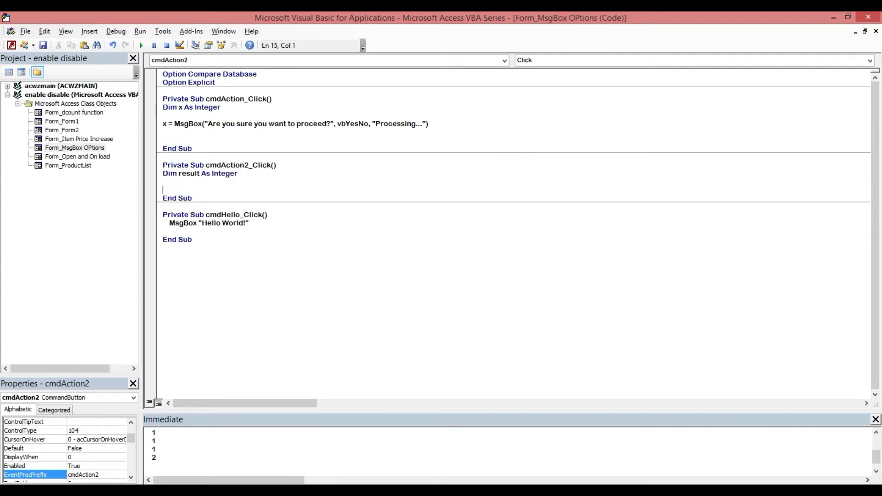
Add the line result=MsgBox("Are you sure?,vbOkCancel,"Confirmation...")
type("re")
type("sult")
type("=")
type("Msg")
type("Box")
type("(")
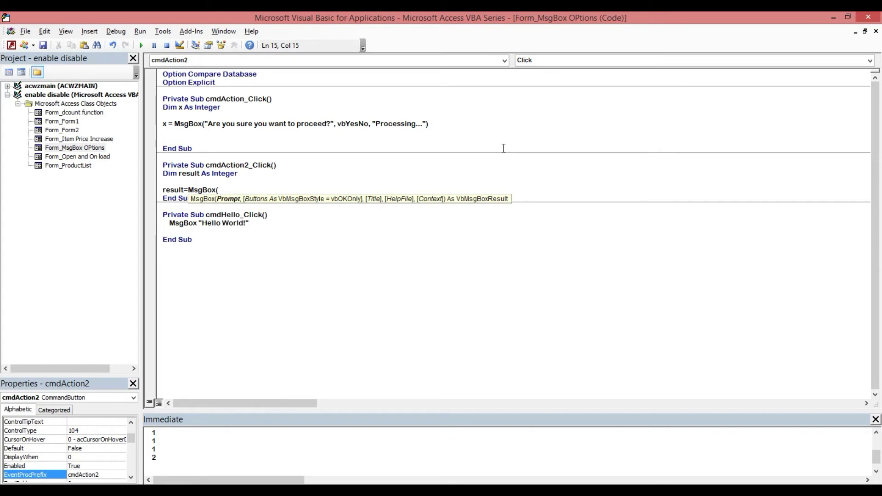
type("\"")
type("Are you ")
type("sure")
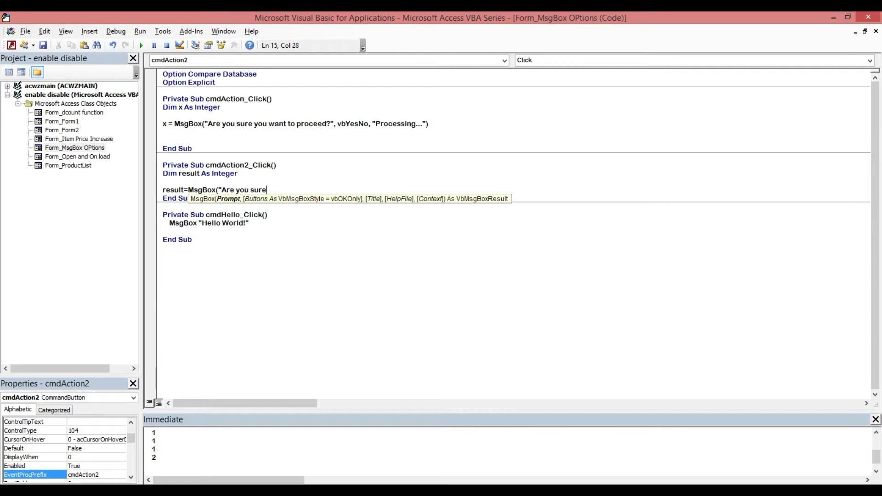
type("?,vbOkCancel")
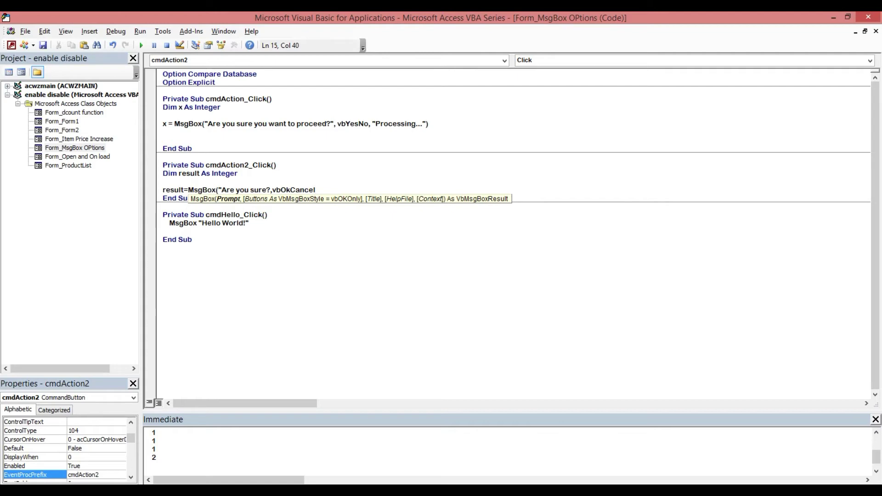
type(",")
key("BackSpace")
key("BackSpace")
type("\"")
type("Co")
type("nf")
type("irmatio")
type("n")
key("BackSpace")
type("...")
key("Escape")
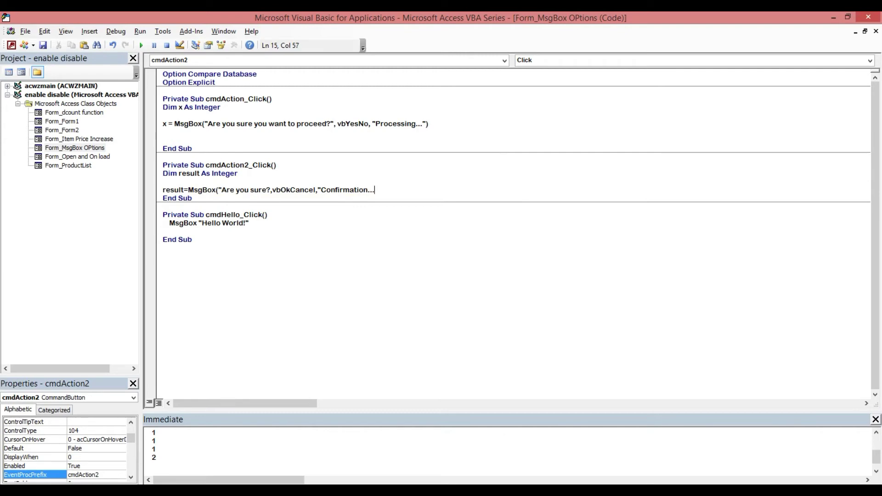
type("\")")
Dismiss the compile error and delete the stray quote before Confirmation
key("Return")
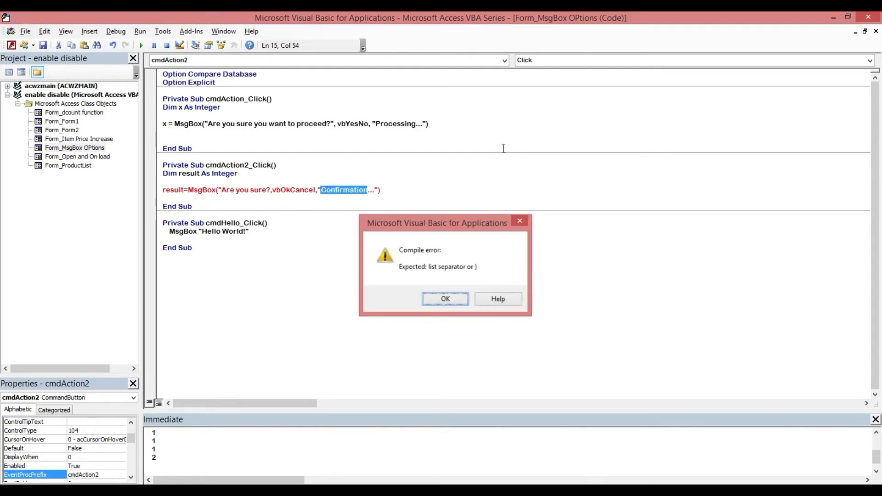
key("Return")
key("Left")
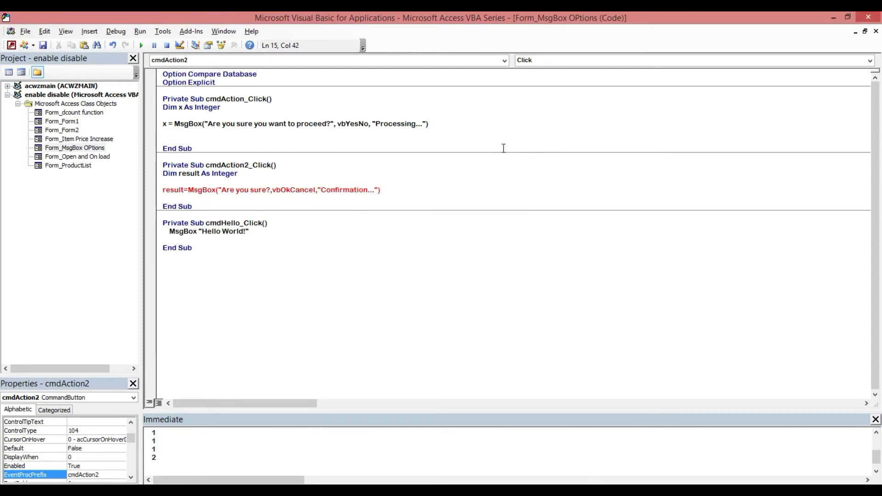
key("BackSpace")
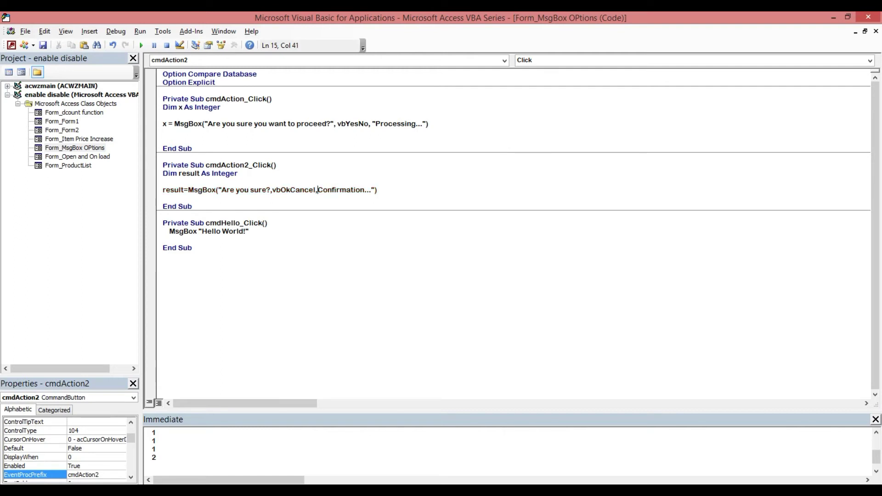
left_click(163, 198)
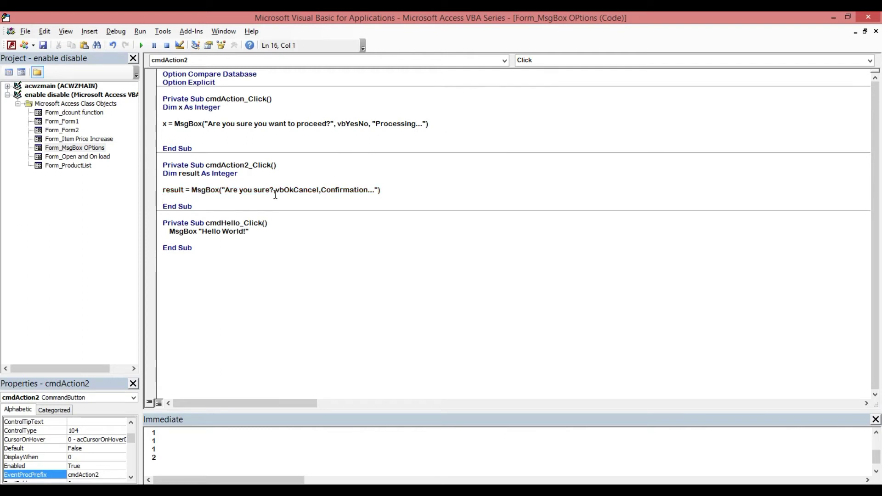
Add a 'Debug.Print result' line below the MsgBox line
key("Return")
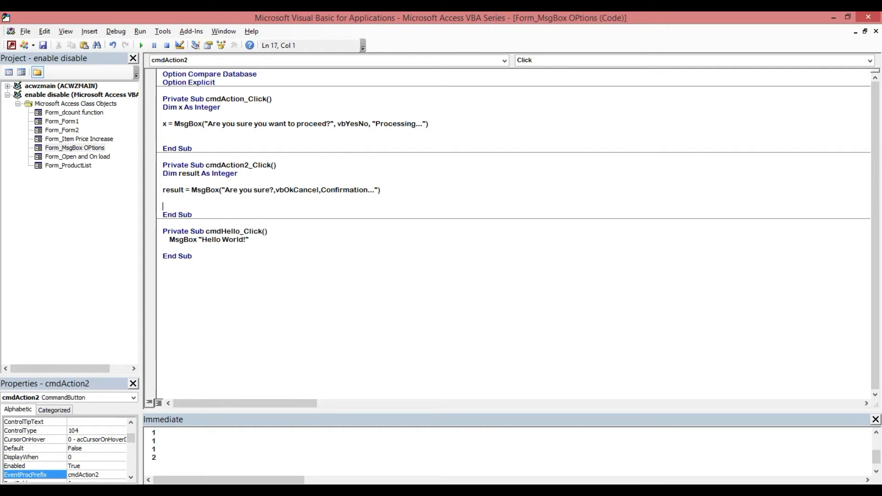
left_click(163, 198)
type("e")
key("BackSpace")
type("bug.")
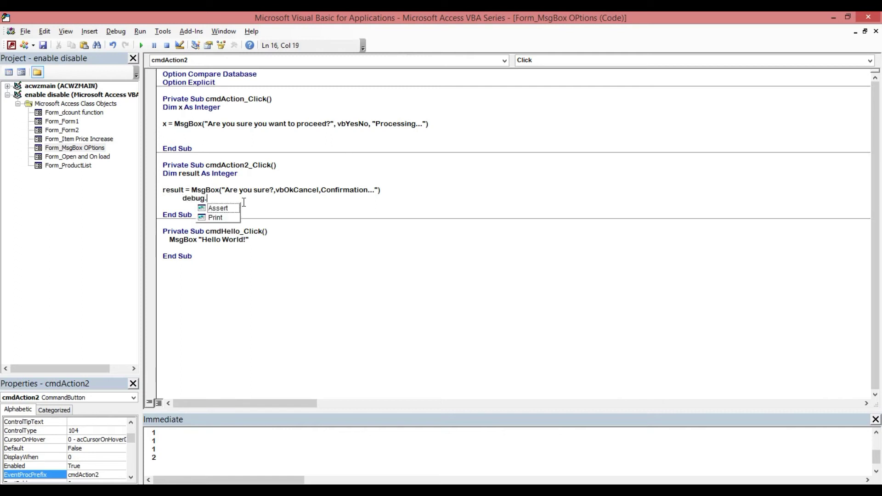
type("p")
key("Tab")
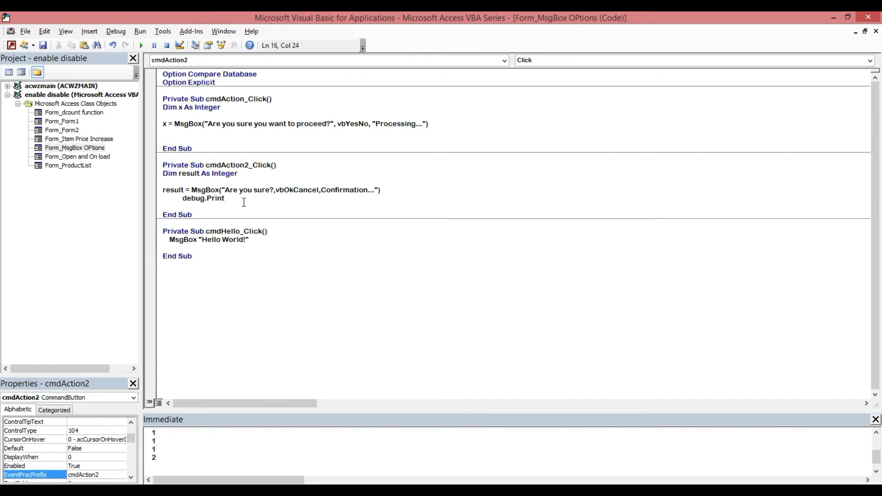
type("s")
type("esult")
left_click(243, 190)
Highlight parts of the declaration, procedure name and vbOkCancel to review the code
left_click(180, 173)
left_click_drag(179, 174, 206, 174)
left_click(226, 193)
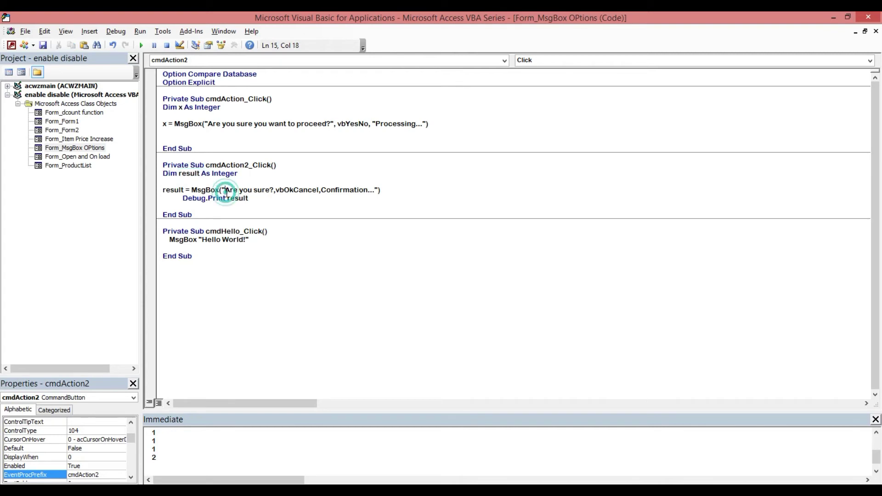
left_click(206, 165)
left_click_drag(206, 164, 267, 190)
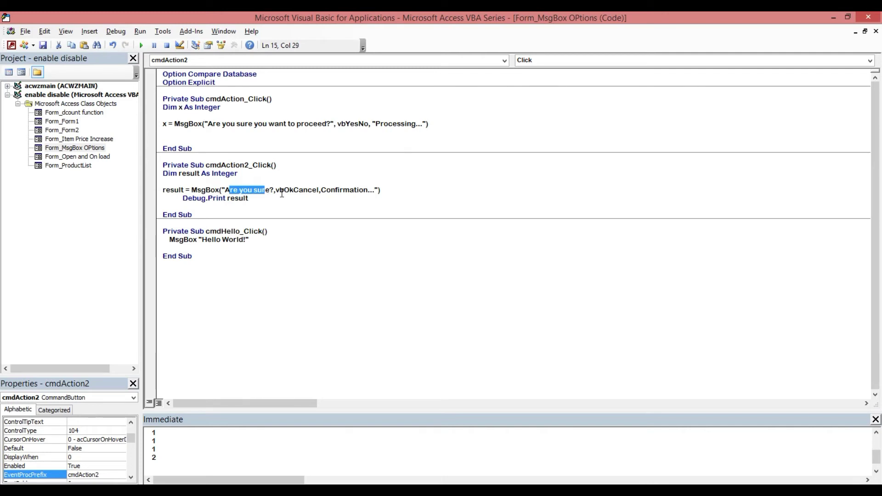
left_click(277, 190)
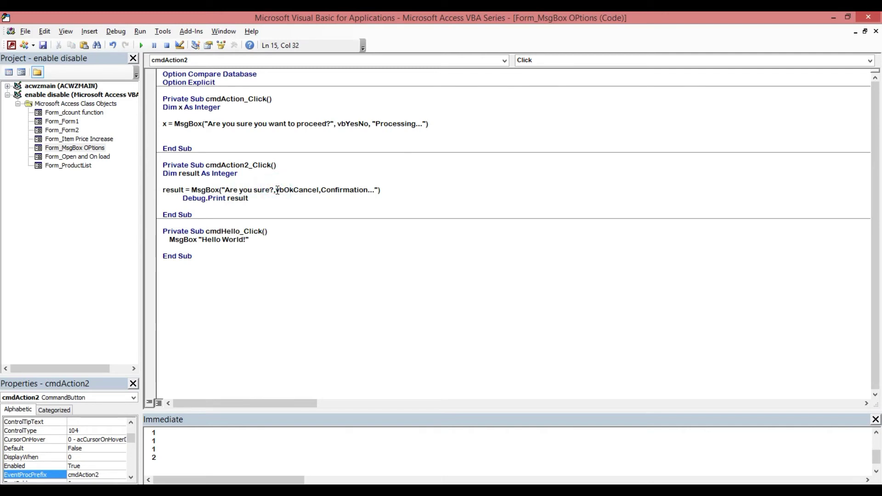
left_click_drag(290, 190, 299, 190)
left_click(314, 166)
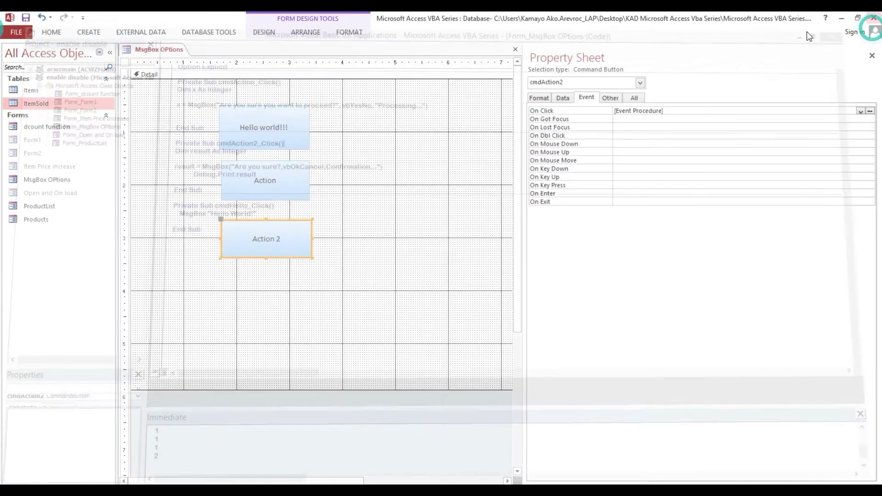
Close the code editor and switch the form to Form view
left_click(868, 18)
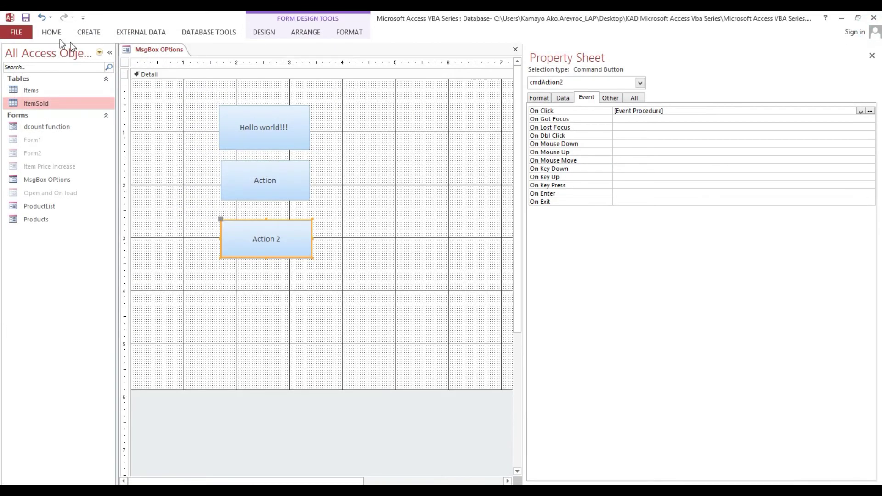
left_click(59, 30)
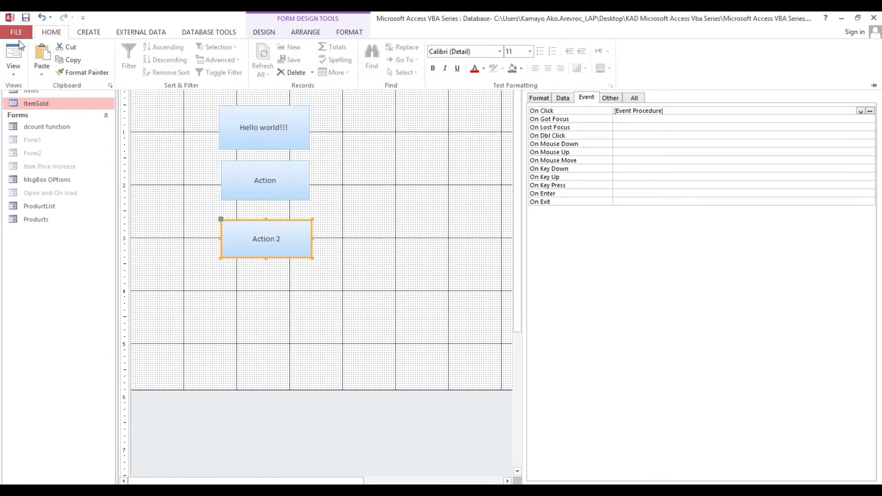
left_click(16, 47)
Test Action 2, which shows an OK-only box with all argument text as its message
left_click(250, 219)
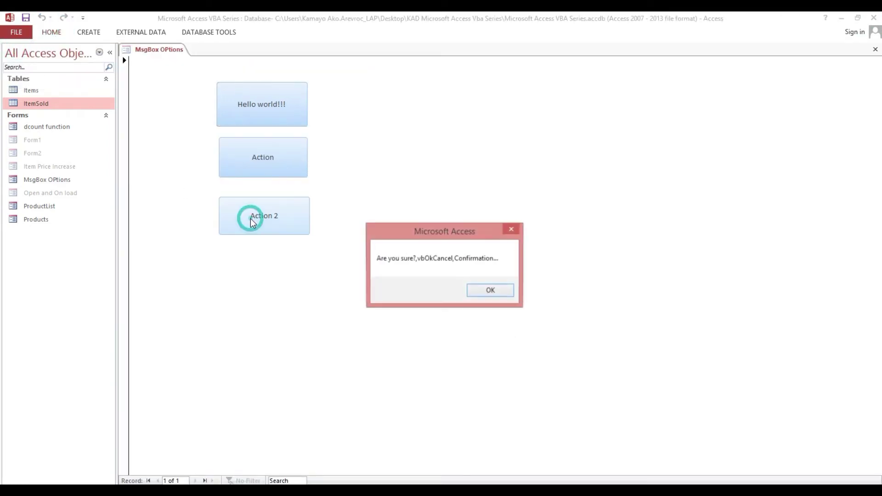
mouse_move(447, 236)
left_mouse_down()
mouse_move(422, 194)
mouse_move(383, 194)
left_mouse_up()
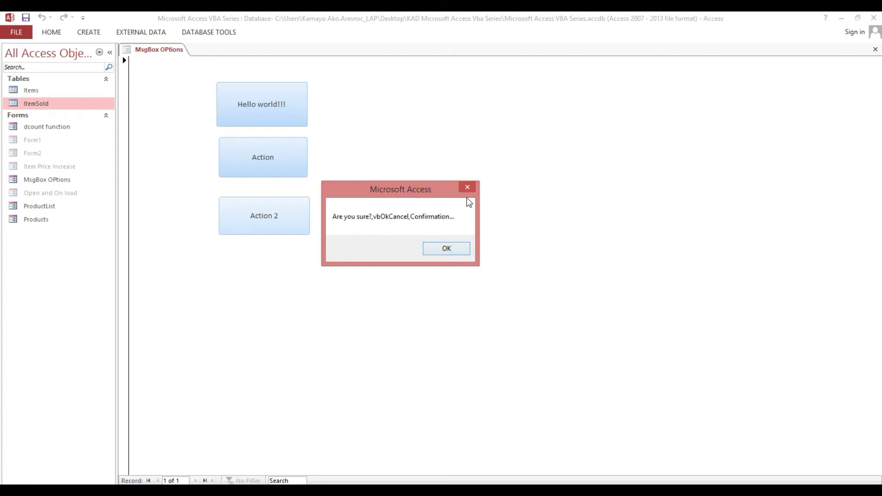
key("Return")
right_click(288, 211)
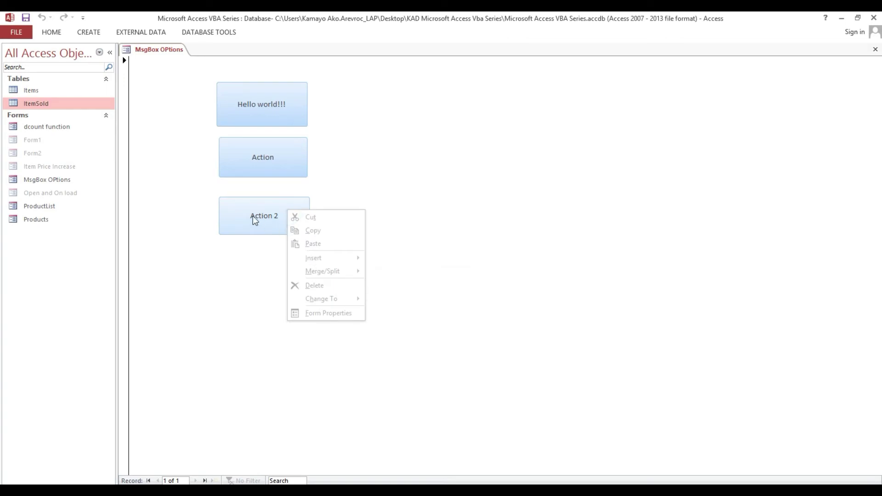
right_click(142, 50)
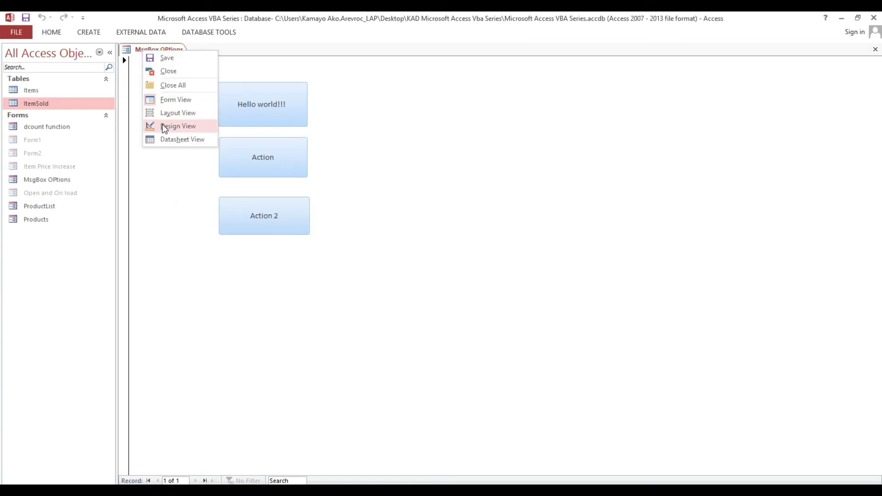
Back in Design view, open Action 2's code and add the closing quote after 'Are you sure?'
left_click(178, 126)
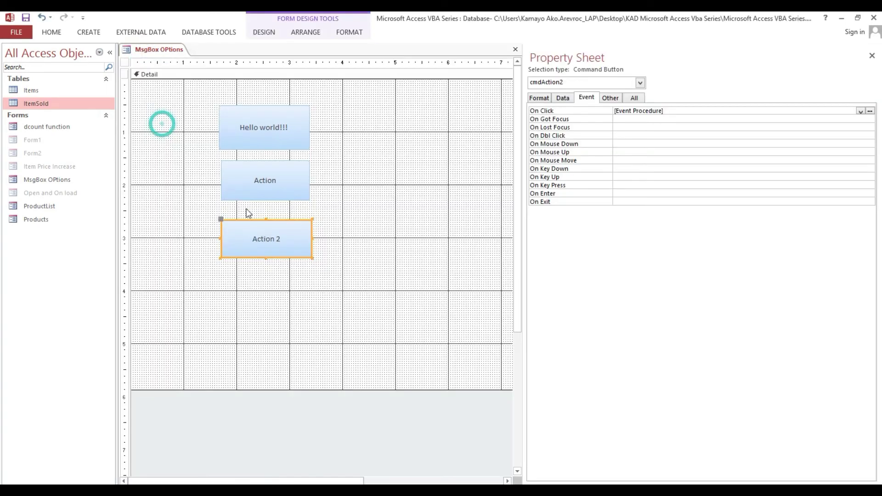
left_click(870, 111)
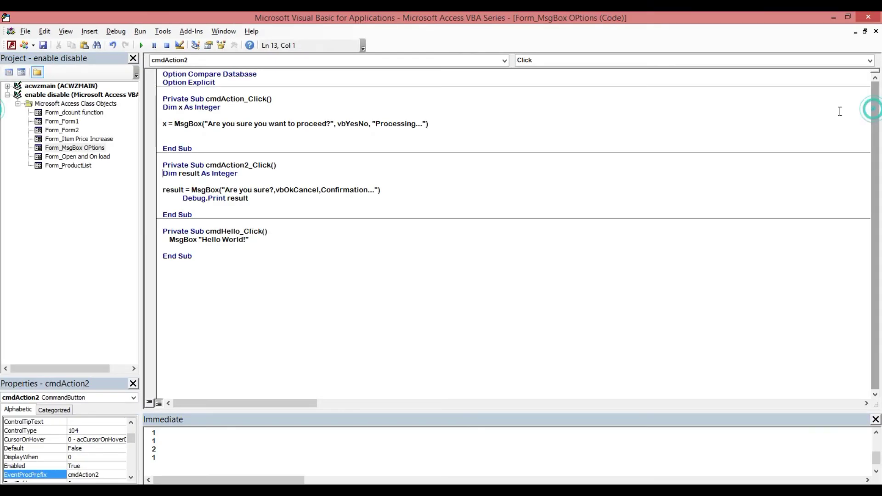
left_click(273, 191)
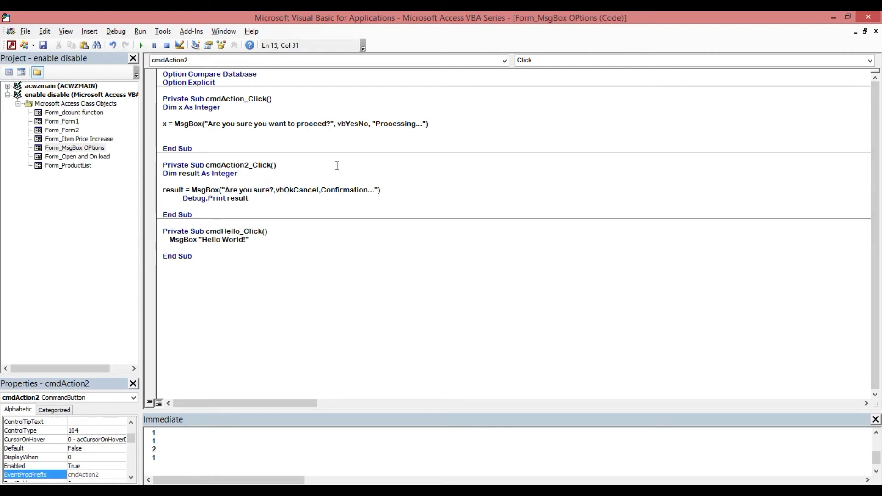
type("\"")
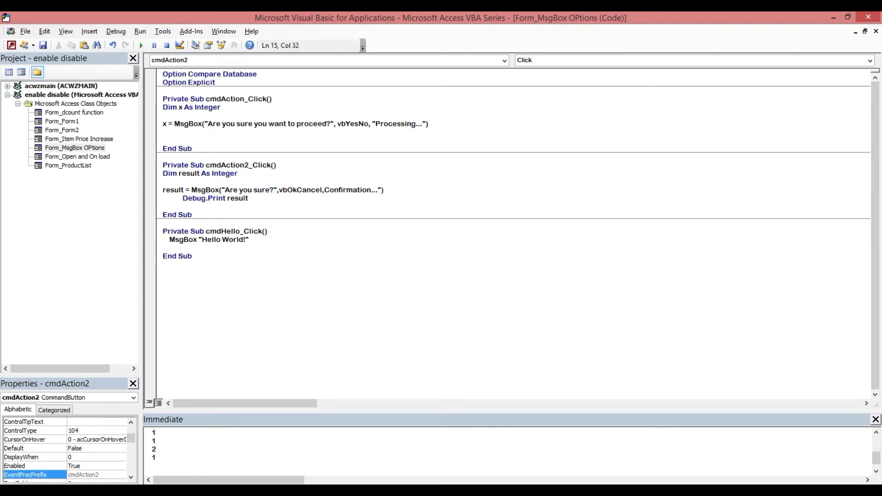
left_click(328, 239)
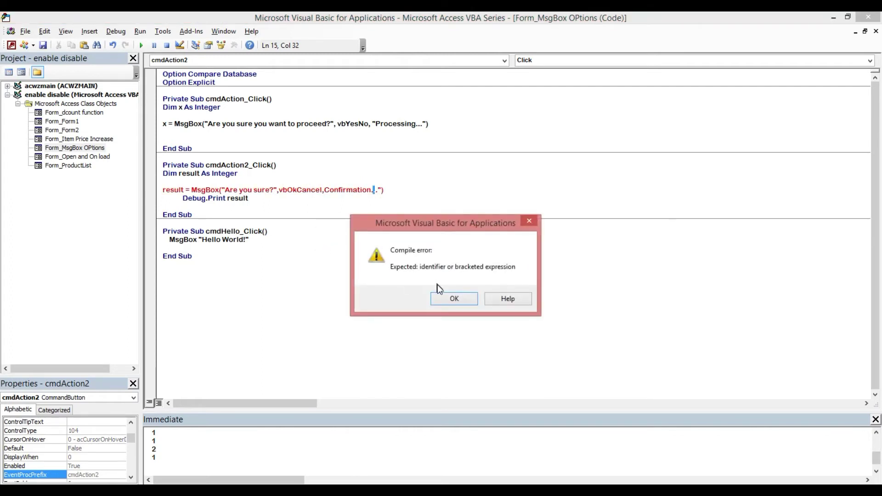
Add the opening quote before Confirmation... and close the code editor
left_click(445, 298)
left_click(325, 190)
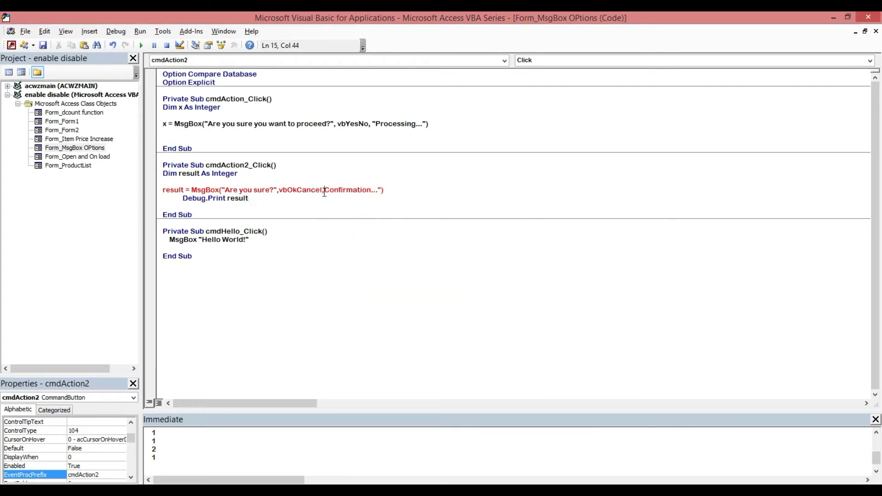
type("\"")
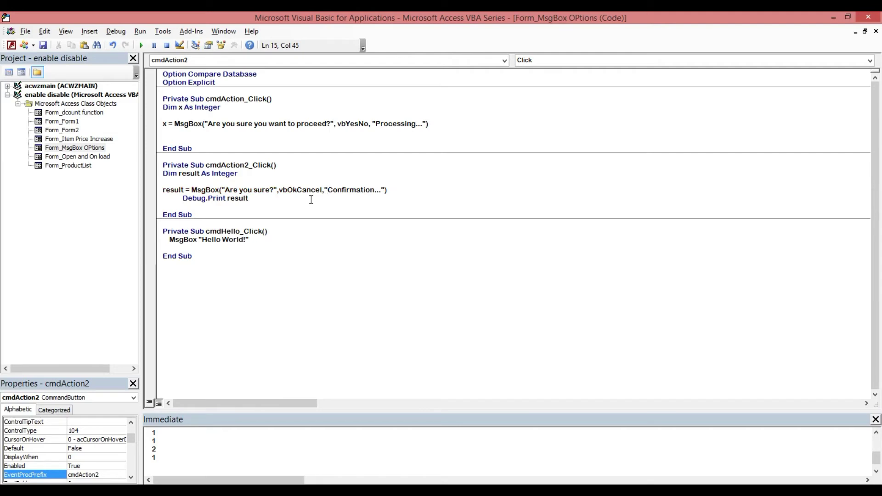
left_click(321, 238)
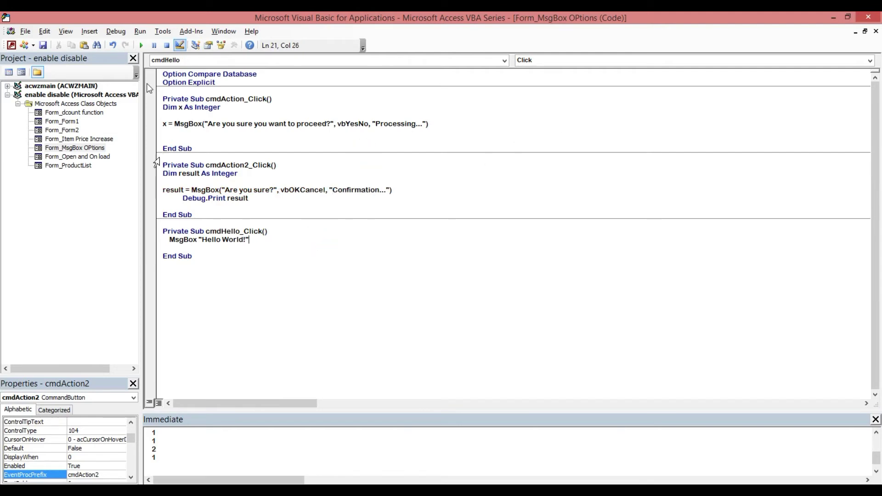
left_click(867, 19)
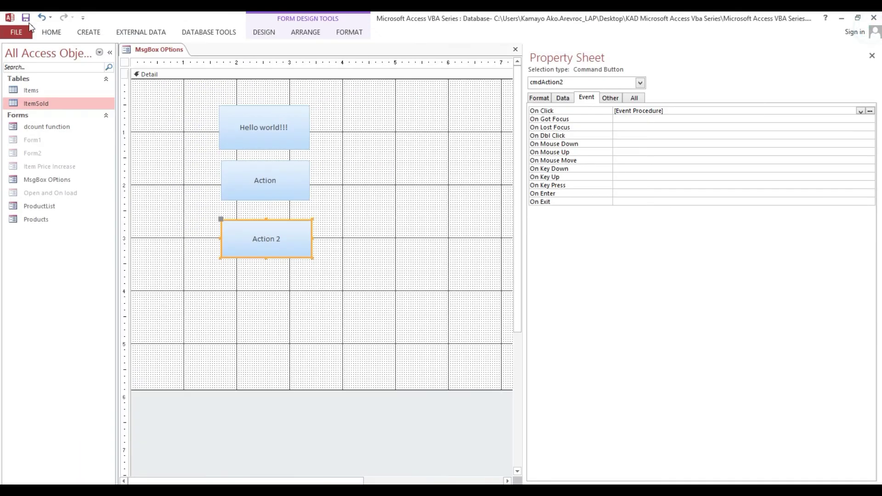
In Form view, run Action 2's OK/Cancel 'Confirmation...' box, answering Cancel then OK
left_click(25, 18)
left_click(51, 32)
left_click(12, 58)
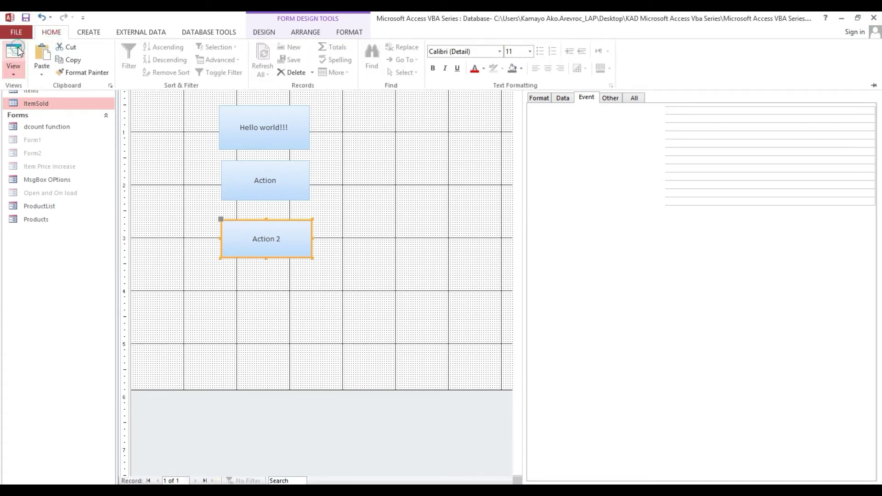
left_click(254, 222)
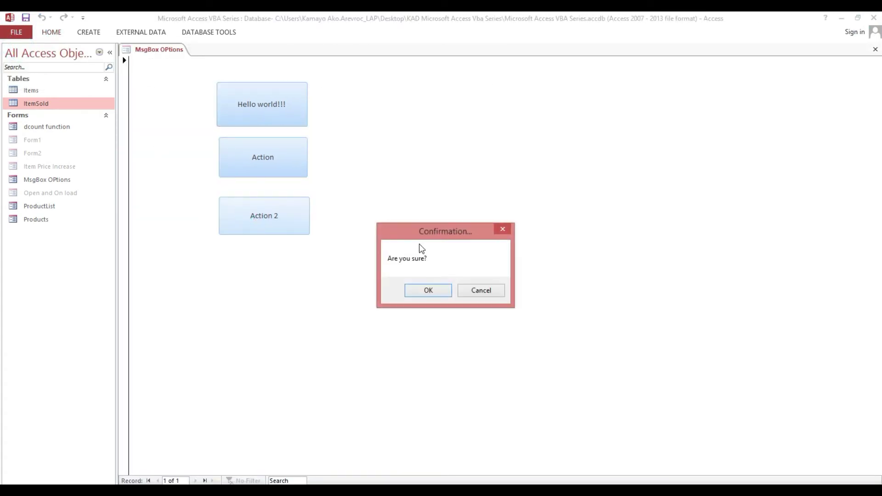
left_click_drag(420, 246, 392, 161)
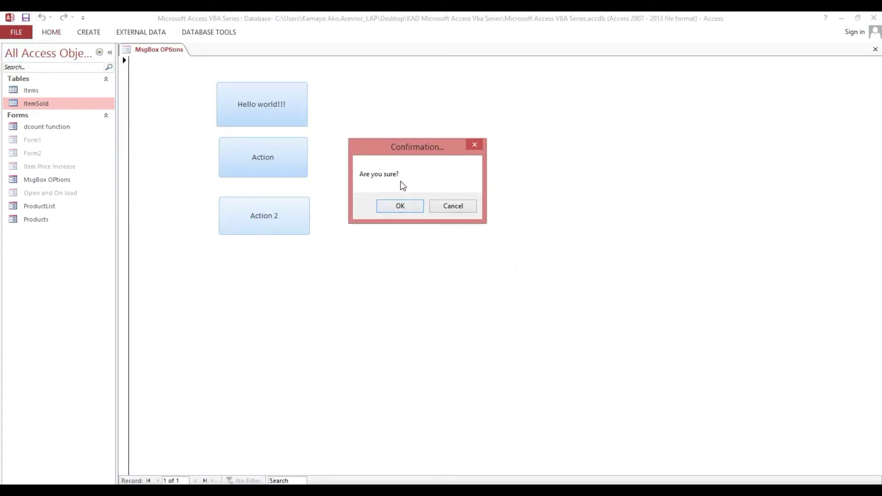
left_click_drag(394, 147, 385, 159)
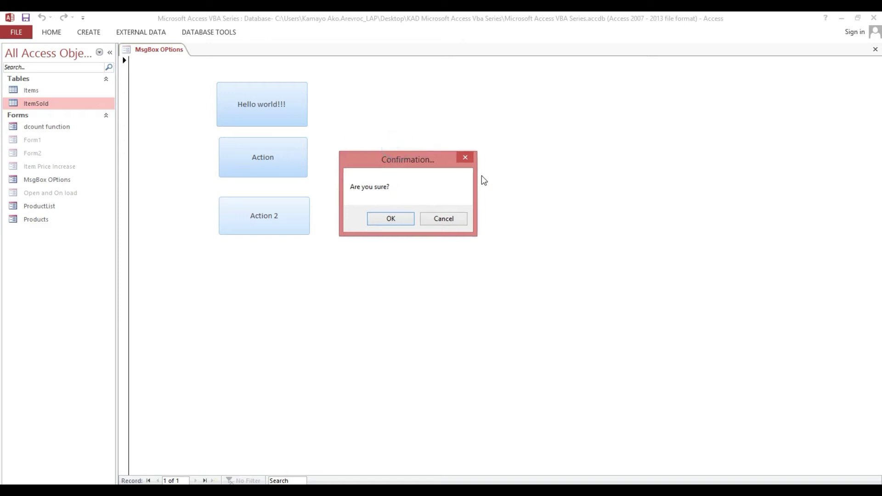
left_click(451, 219)
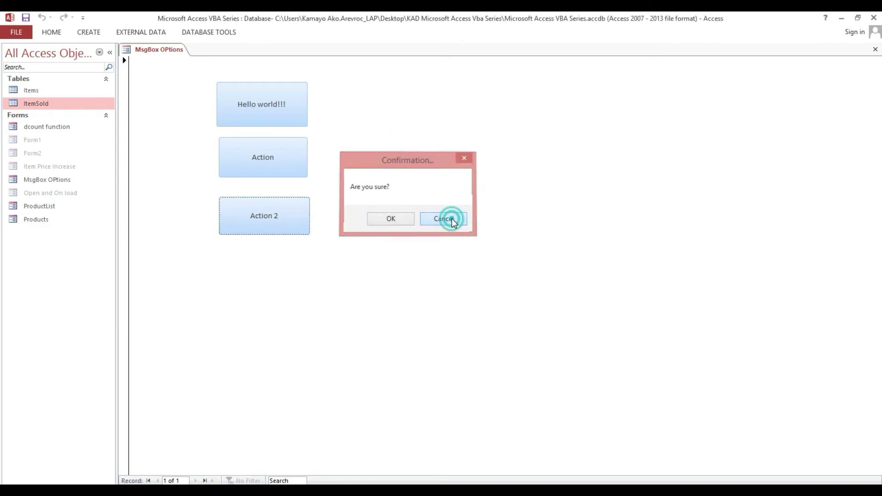
left_click(290, 217)
left_click_drag(407, 230, 381, 163)
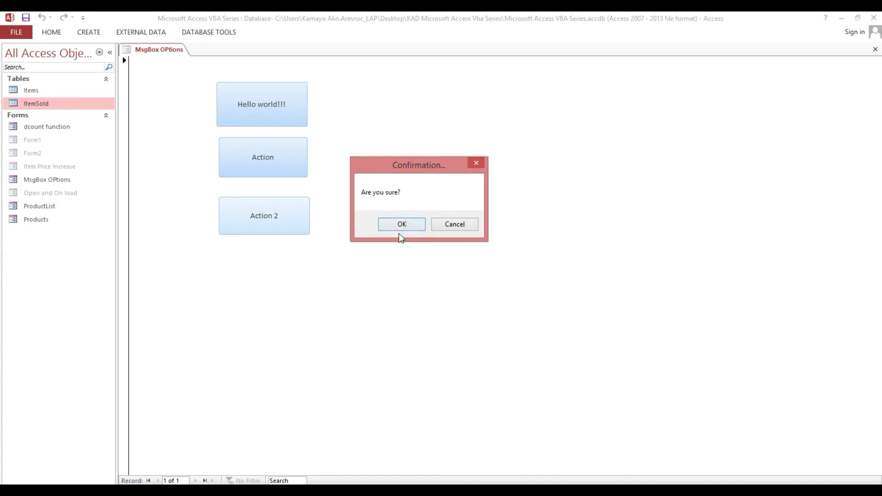
left_click(400, 225)
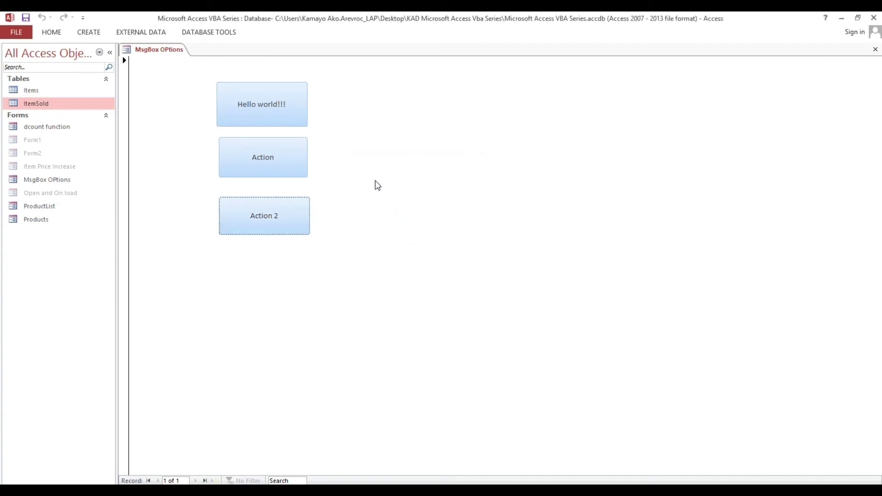
Run the Action button's Processing... message and answer Yes
left_click(270, 161)
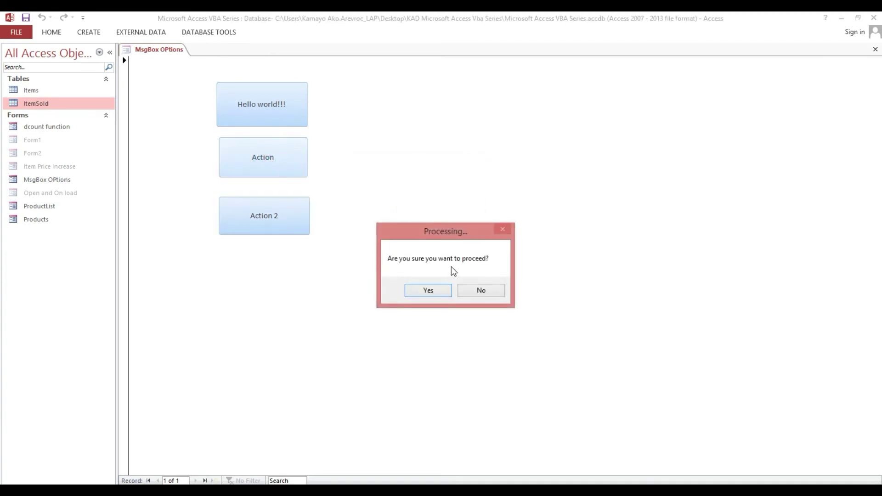
left_click_drag(440, 233, 422, 169)
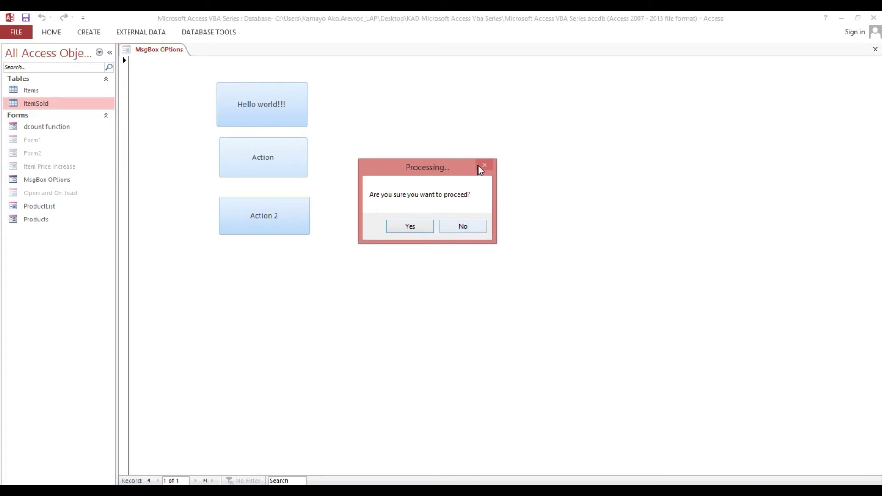
left_click(407, 228)
Return to Design view and open Action 2's On Click event code
right_click(387, 212)
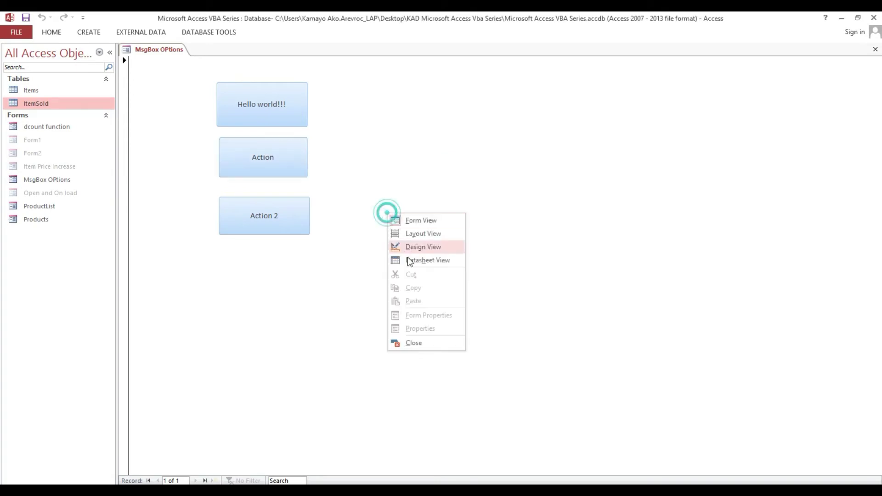
left_click(409, 251)
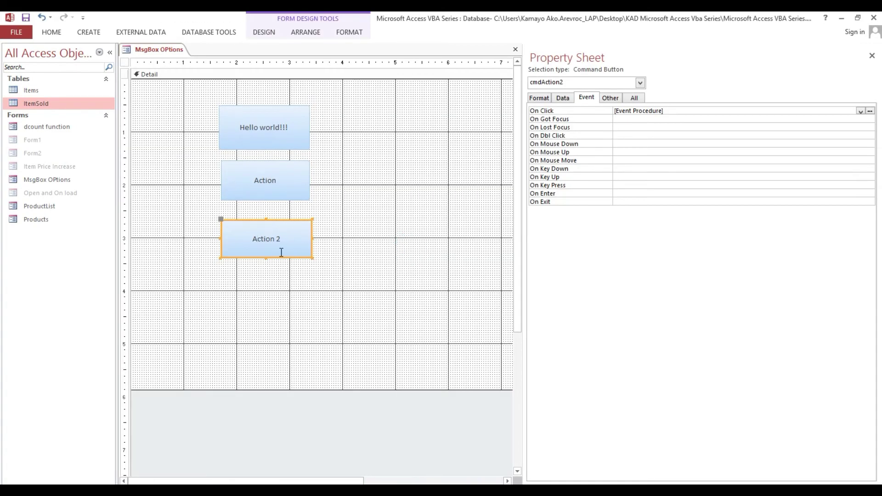
left_click(363, 235)
left_click(269, 237)
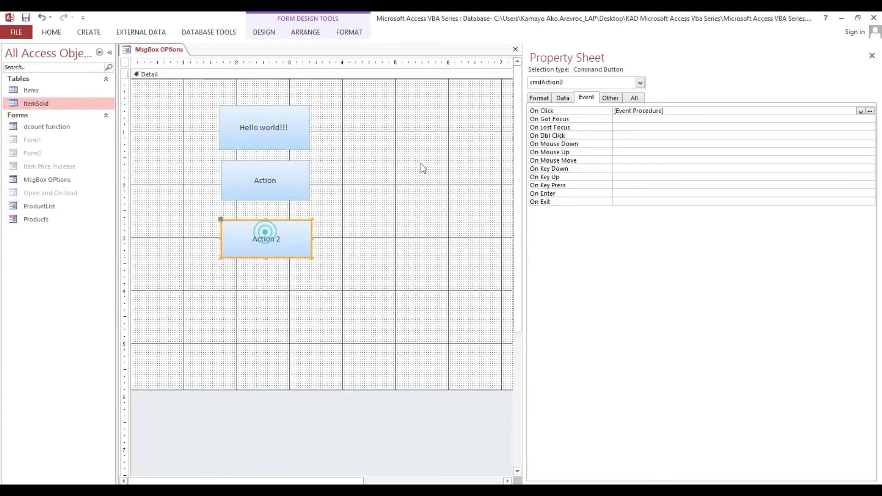
left_click(672, 111)
left_click(870, 111)
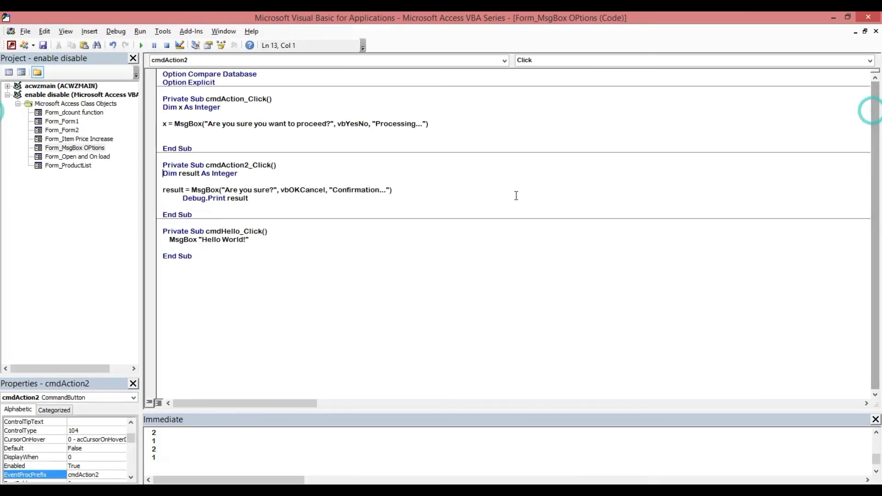
Replace vbOKCancel with vbAbortRetryIgnore in the MsgBox call and close the code editor
left_click(284, 189)
left_click(325, 190)
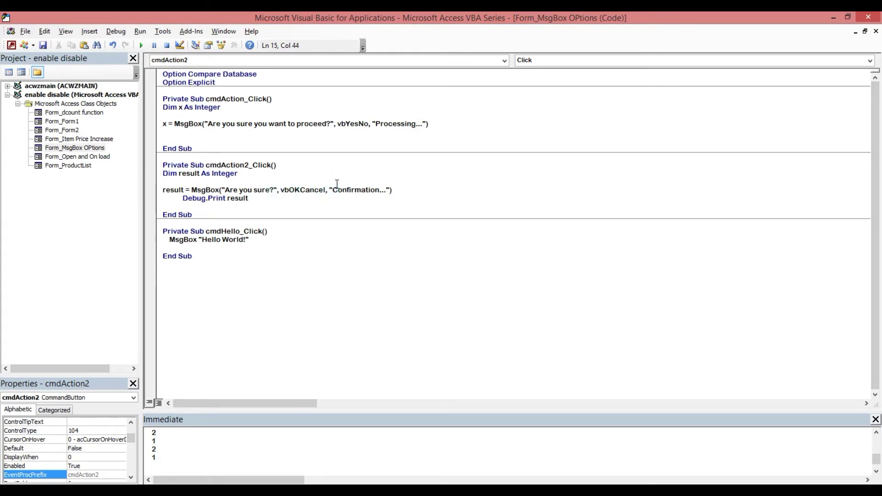
key("BackSpace")
key("BackSpace")
key("BackSpace")
key("BackSpace")
key("BackSpace")
key("BackSpace")
key("BackSpace")
key("BackSpace")
key("BackSpace")
key("BackSpace")
key("BackSpace")
key("BackSpace")
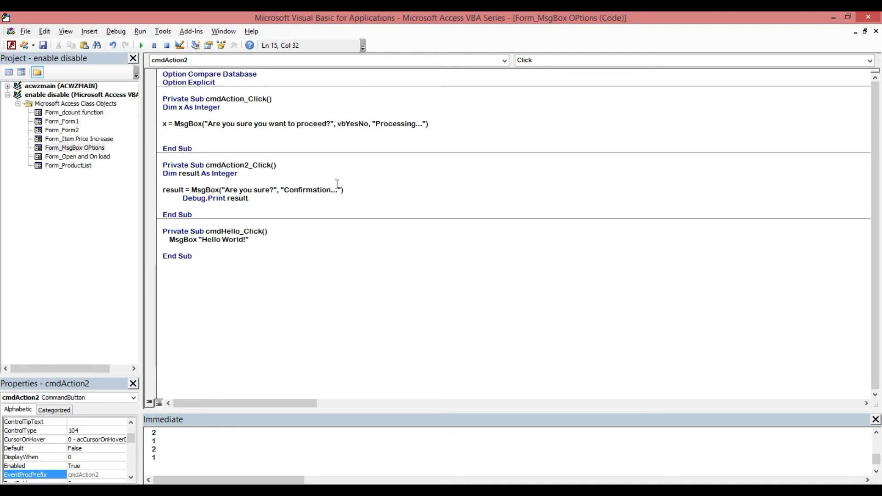
type(",")
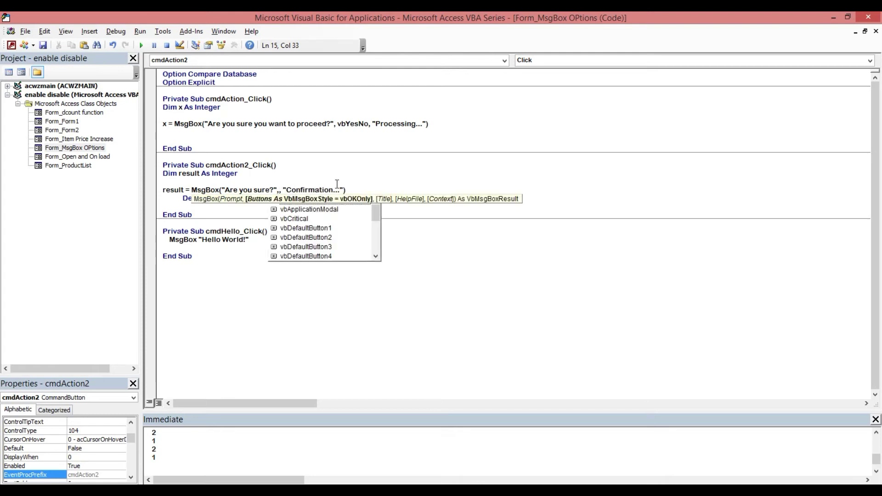
type("vb")
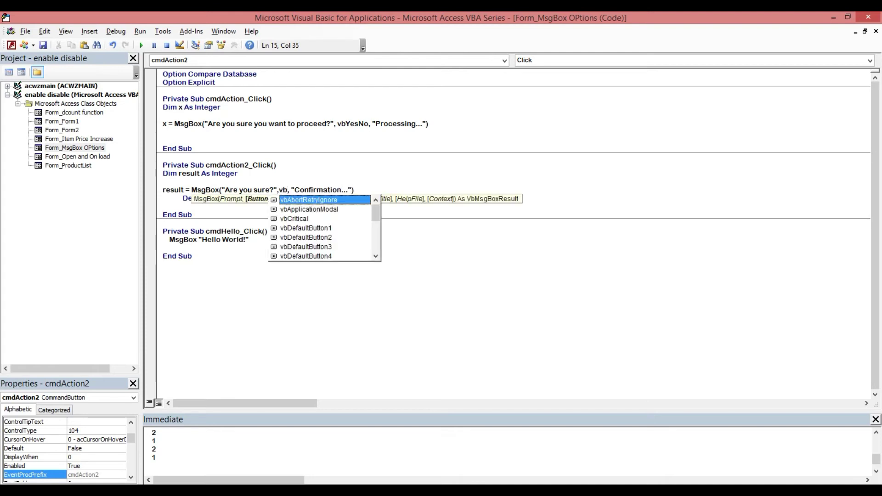
key("Tab")
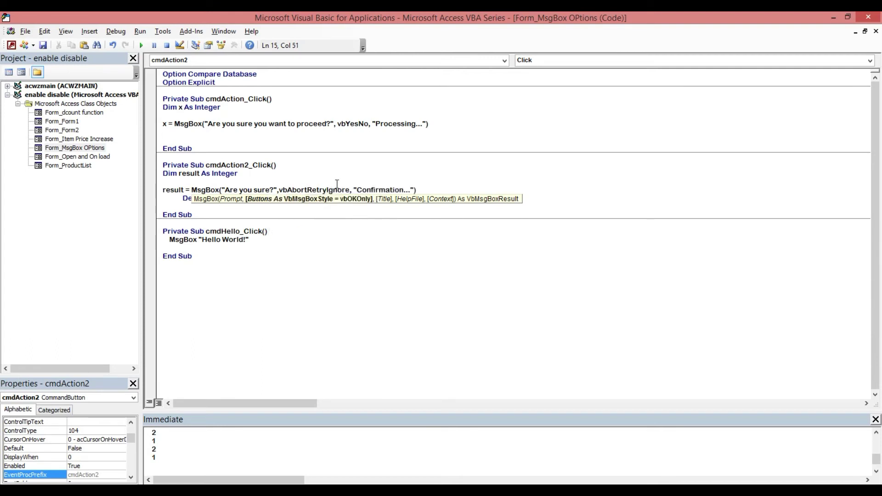
left_click(321, 177)
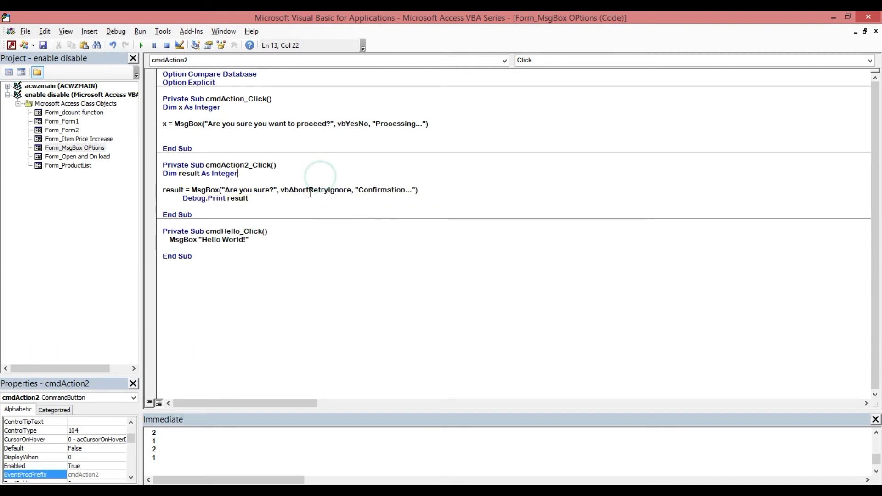
left_click(286, 191)
left_click_drag(308, 189, 318, 190)
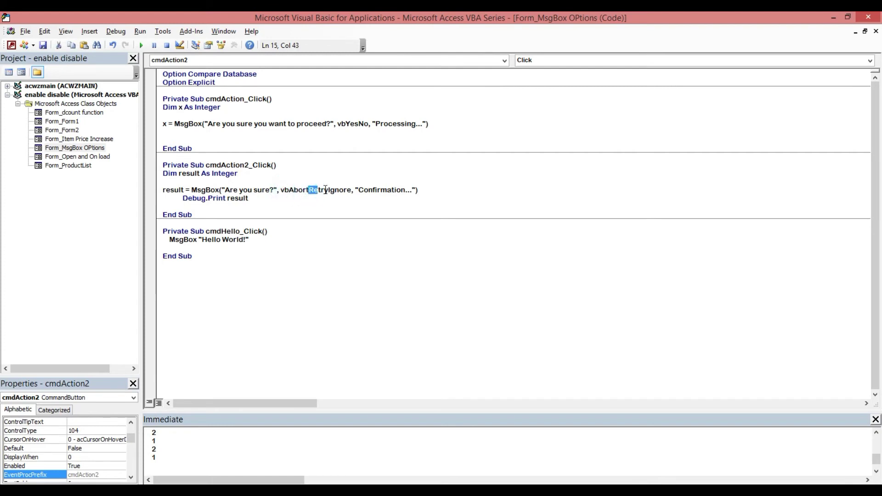
left_click(294, 190)
left_click_drag(294, 190, 355, 190)
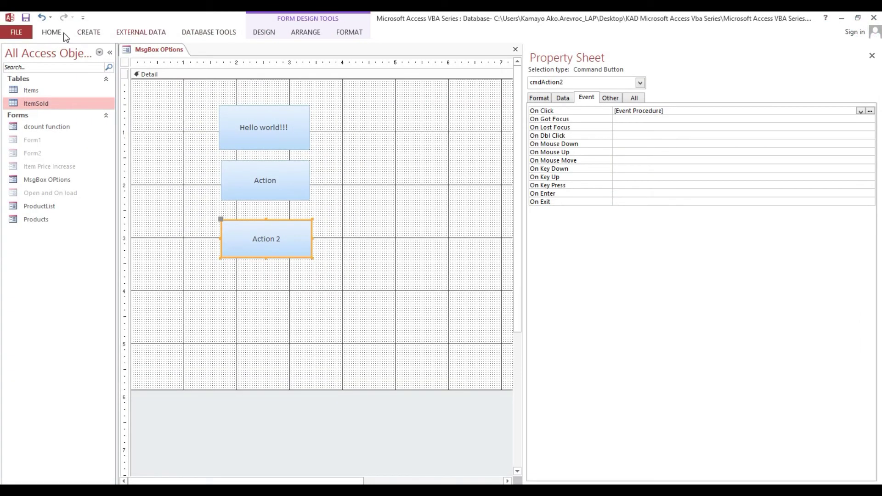
left_click(57, 32)
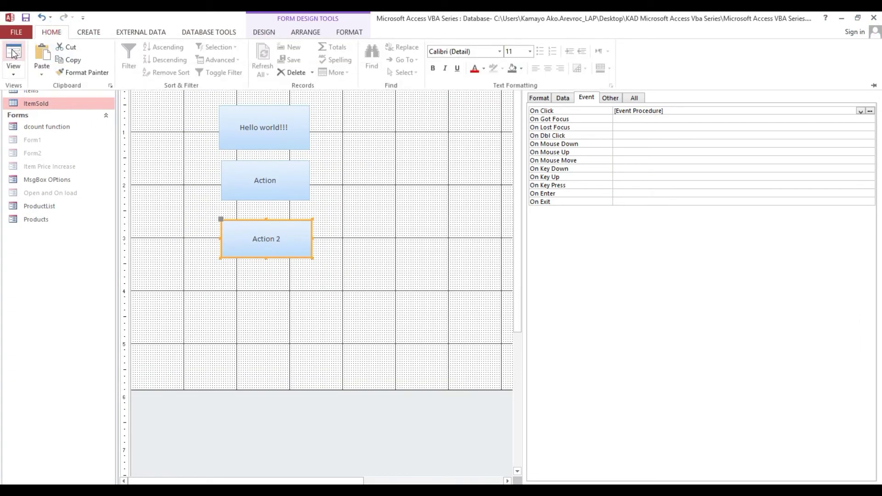
In Form view, run Action 2 to show the Abort/Retry/Ignore 'Confirmation...' box asking 'Are you sure?'
left_click(14, 52)
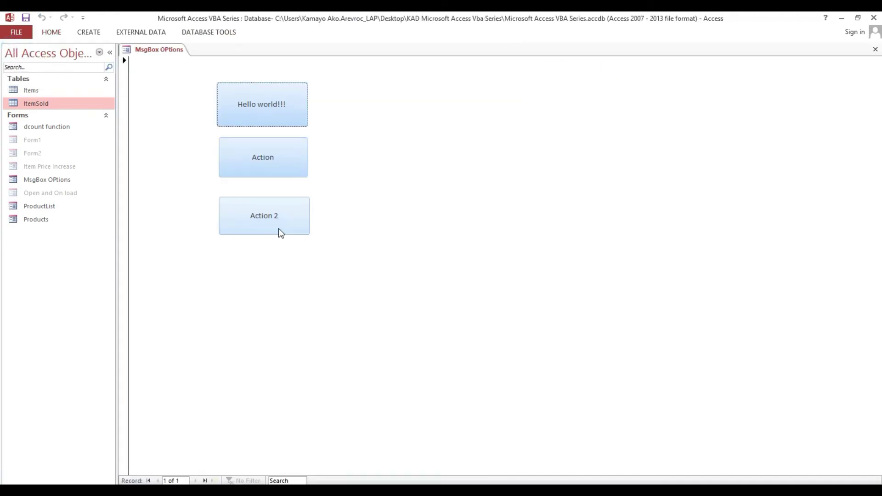
left_click(274, 222)
mouse_move(418, 241)
left_mouse_down()
mouse_move(416, 153)
mouse_move(390, 152)
left_mouse_up()
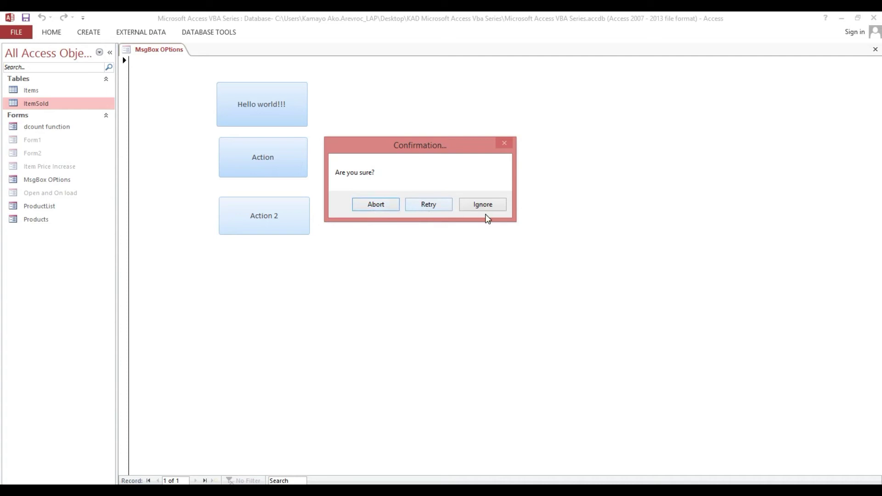
left_click_drag(440, 151, 432, 149)
left_click(600, 181)
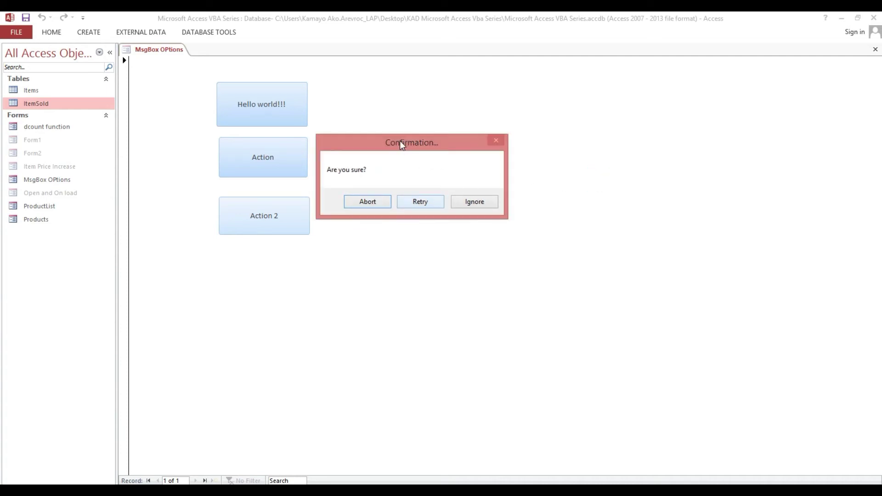
left_click_drag(400, 141, 422, 144)
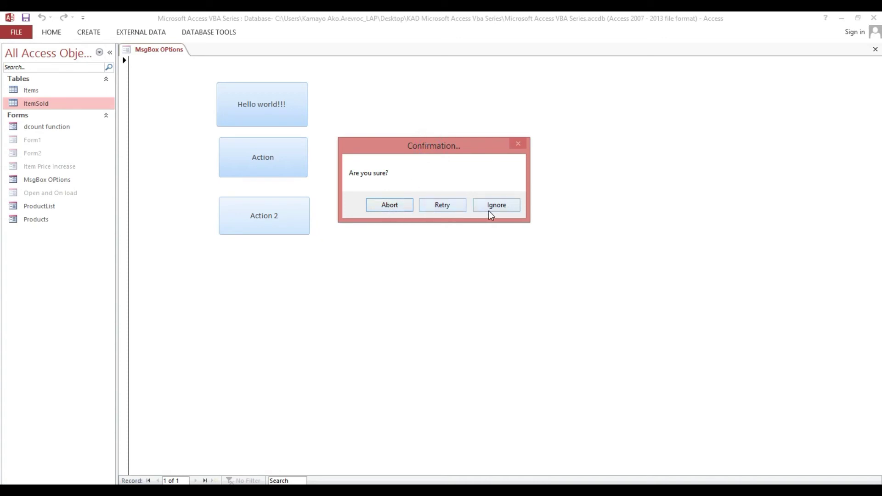
Move the 'Are you sure?' Confirmation box aside and answer it with Ignore
left_click_drag(428, 154, 410, 154)
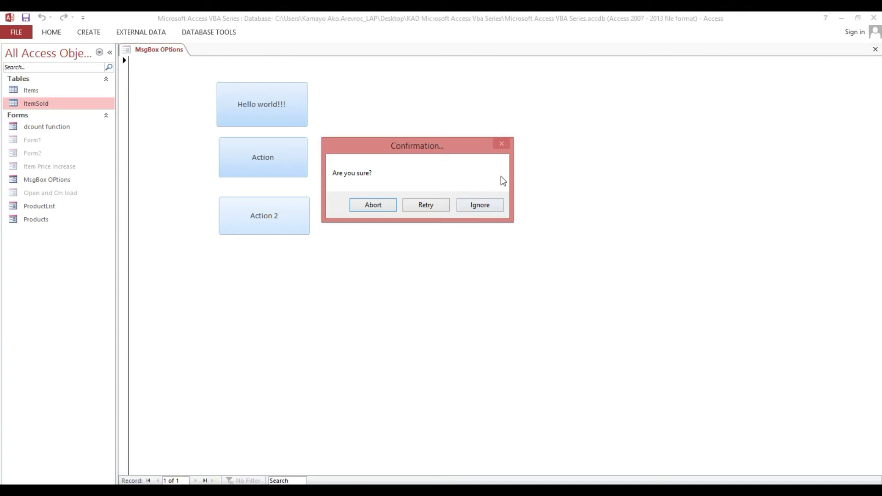
left_click(372, 205)
Switch the form to Design View and open the Action 2 On Click code
right_click(349, 220)
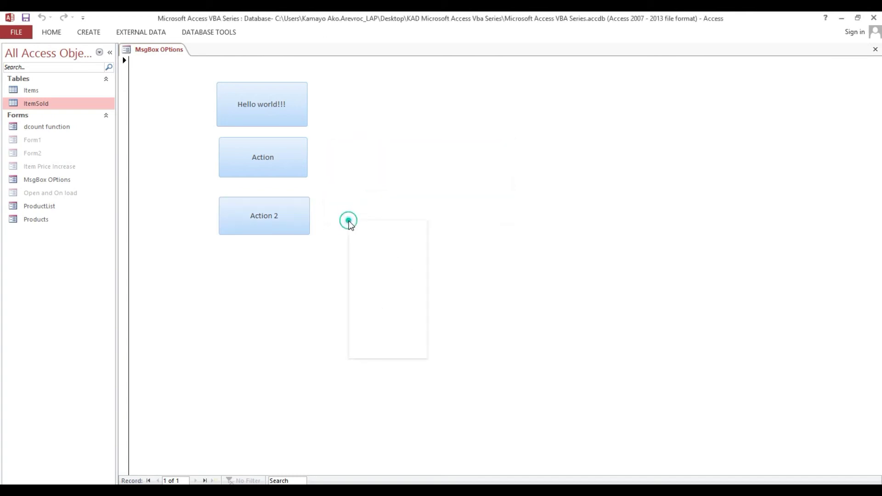
left_click(361, 255)
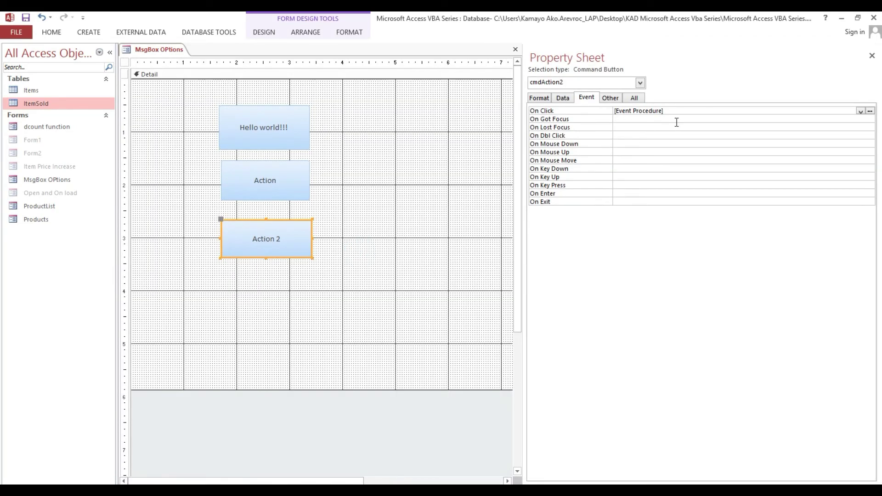
left_click(870, 111)
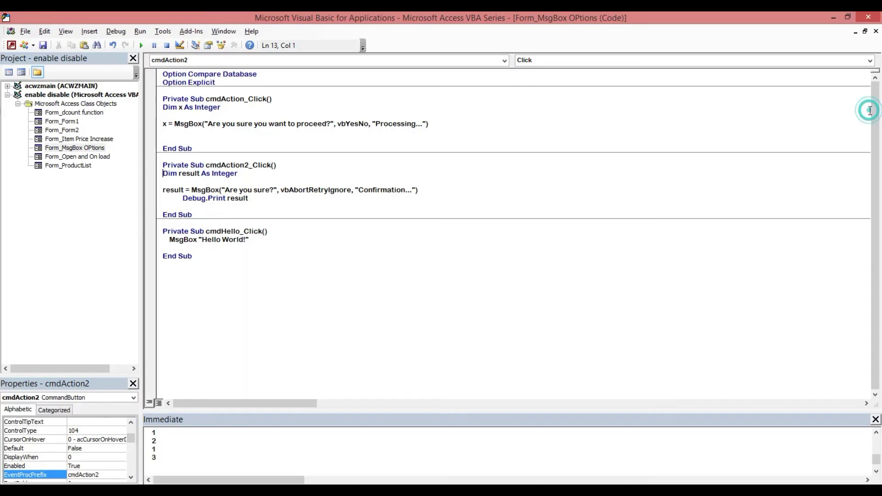
Append + vbDefaultButton3 after vbAbortRetryIgnore in the Action 2 MsgBox call
left_click(351, 190)
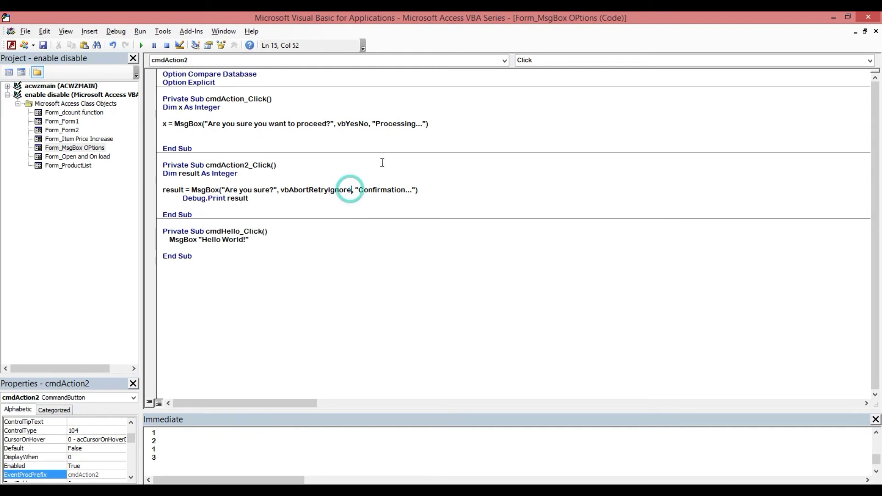
left_click(291, 190)
left_click_drag(290, 190, 349, 193)
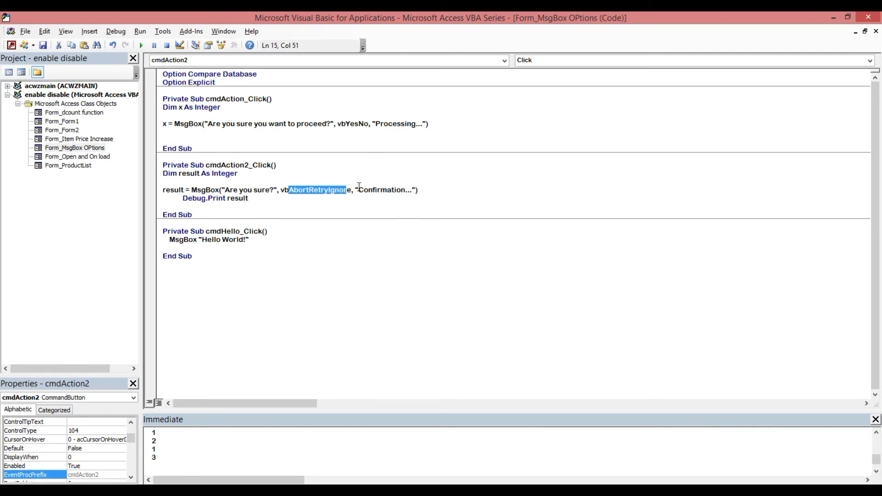
left_click(353, 192)
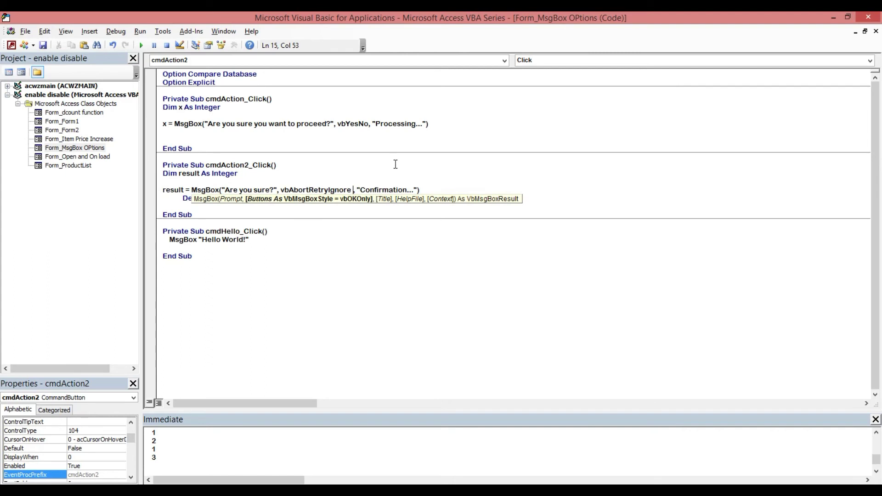
type("+")
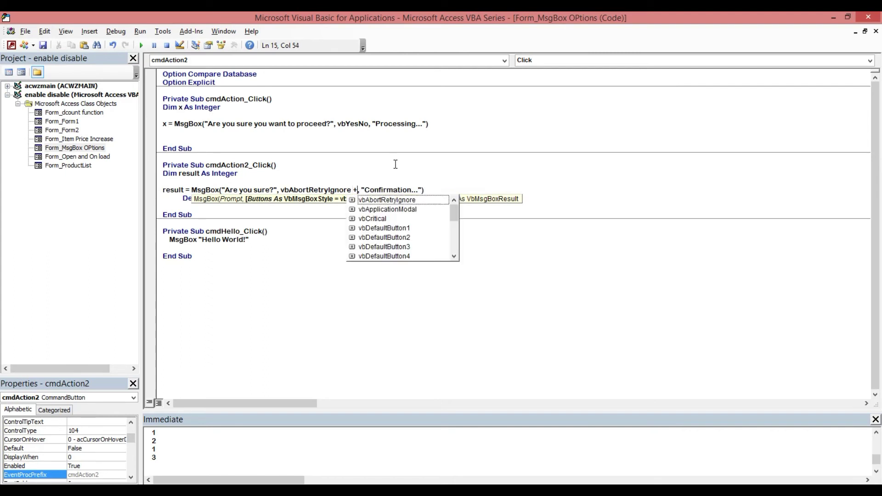
key("Down")
key("Down")
key("Down")
key("Down")
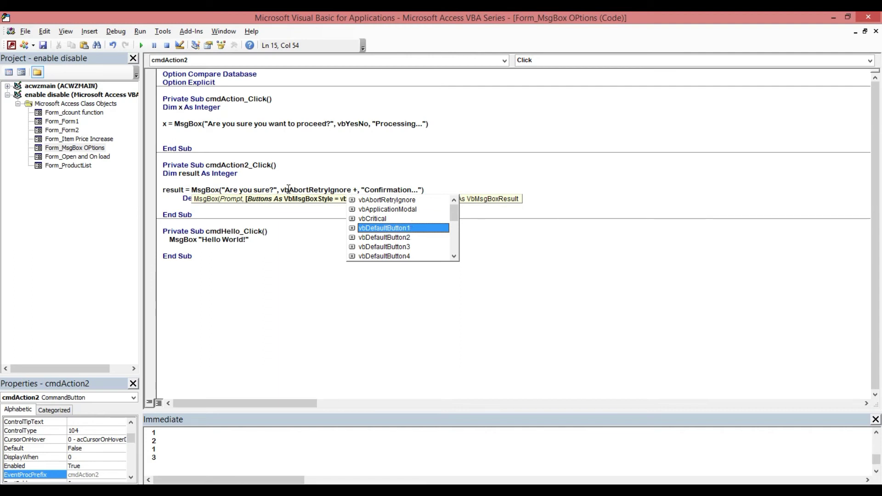
left_click(381, 238)
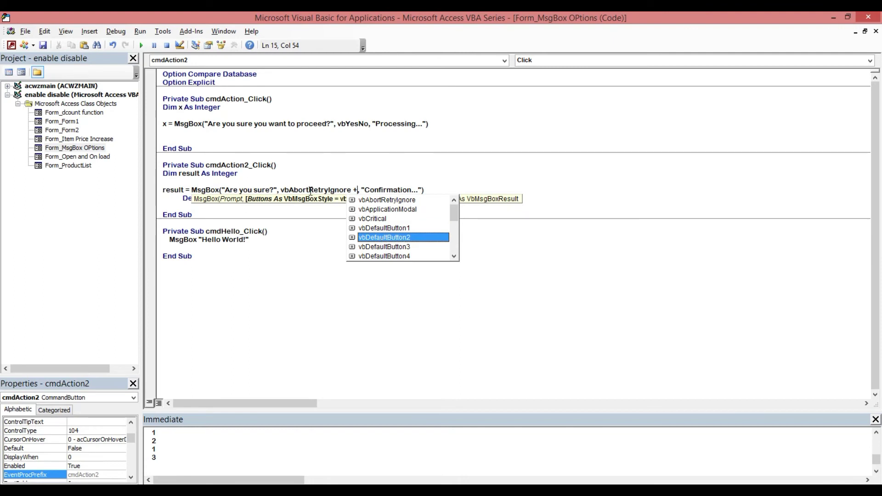
left_click(371, 247)
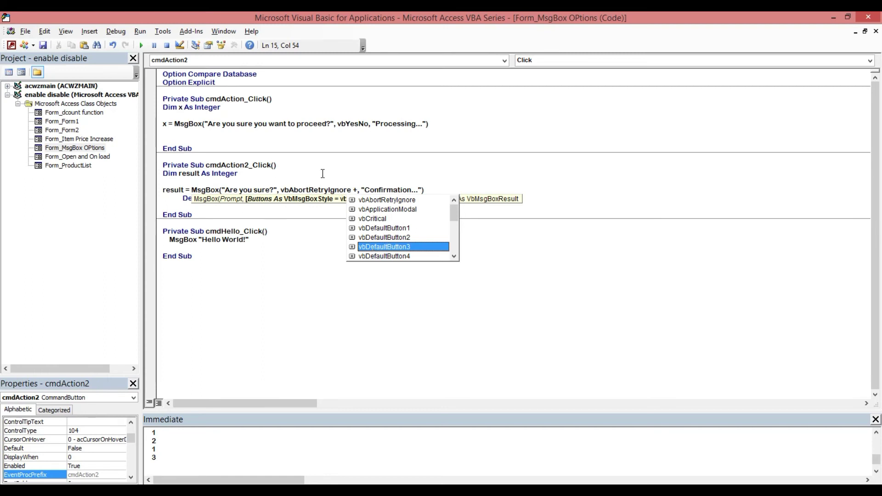
double_click(393, 248)
left_click(395, 213)
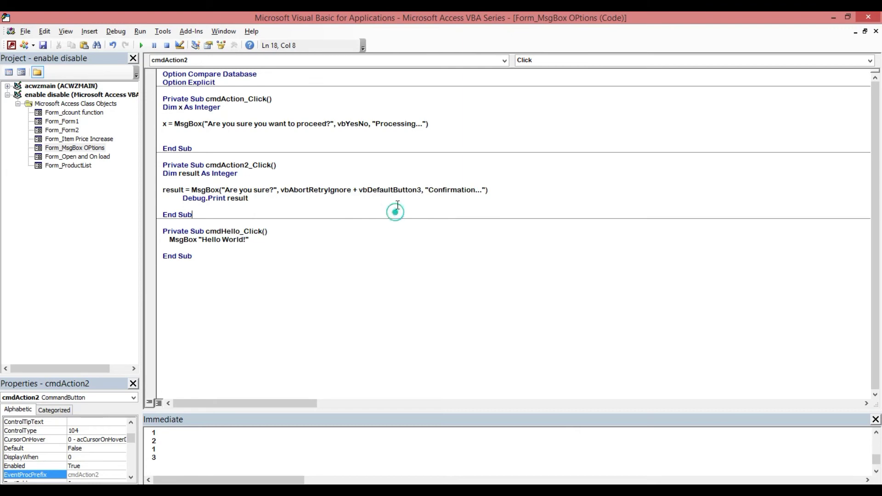
Close the VBA editor and switch the form to Form View
left_click(868, 17)
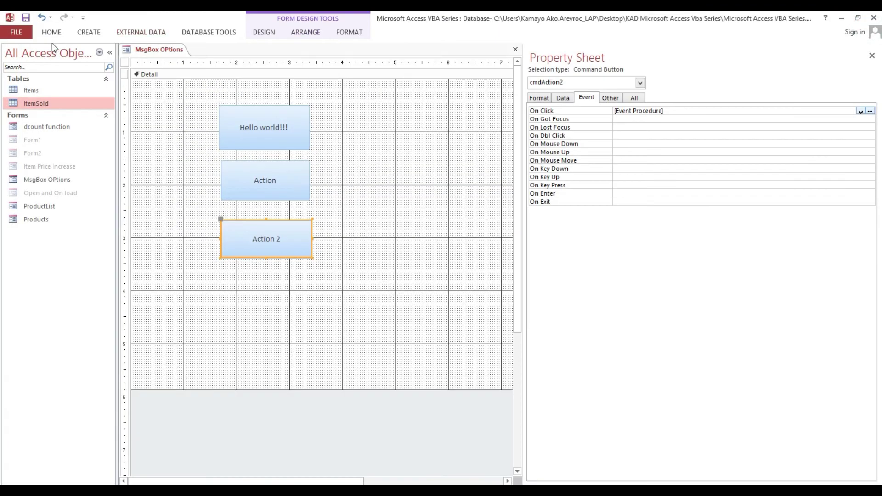
left_click(51, 32)
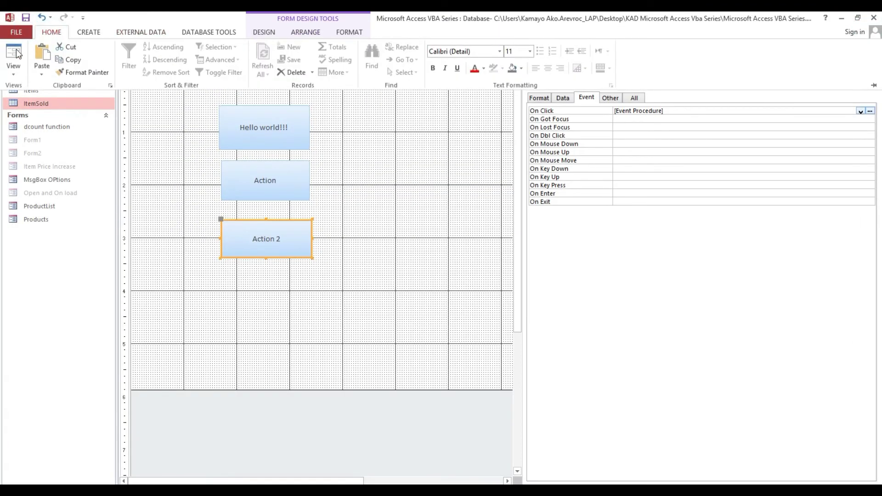
left_click(13, 51)
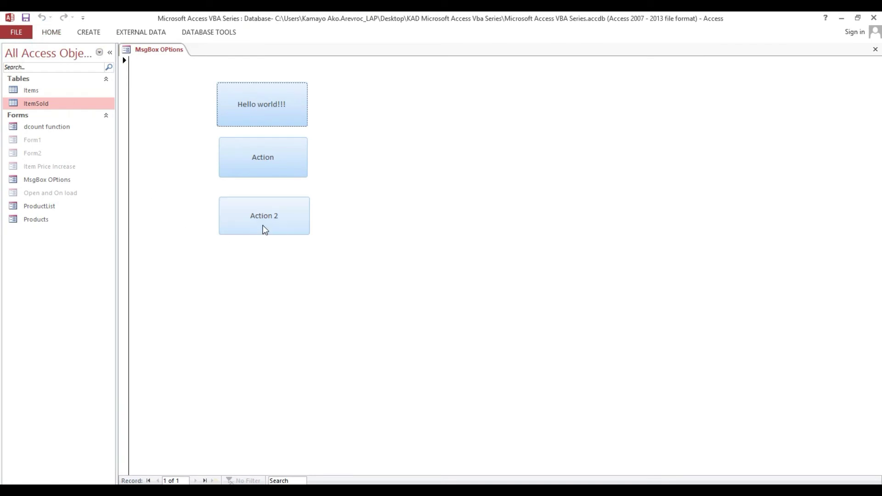
Run Action 2, answer its Confirmation box, and return the form to Design View
left_click(263, 221)
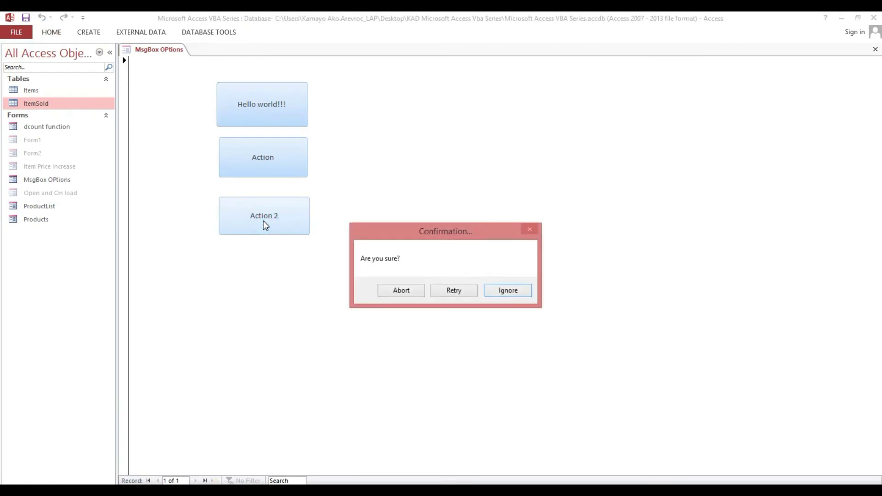
left_click_drag(359, 234, 380, 162)
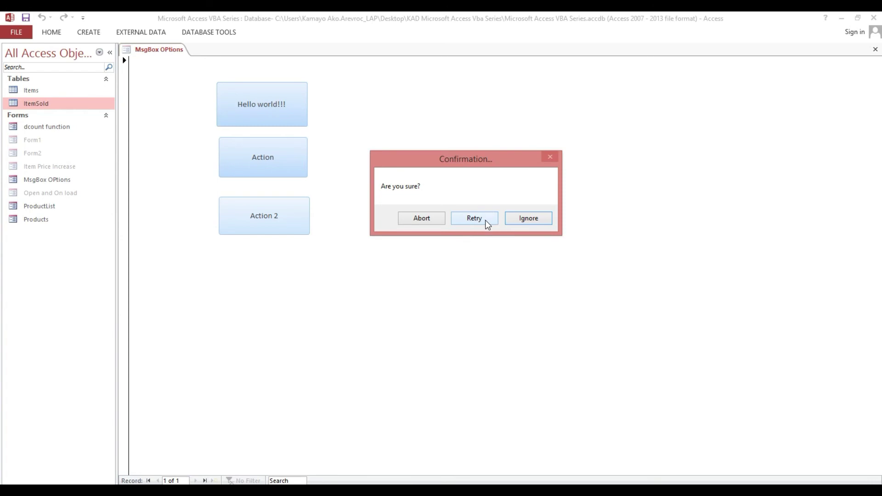
left_click(433, 218)
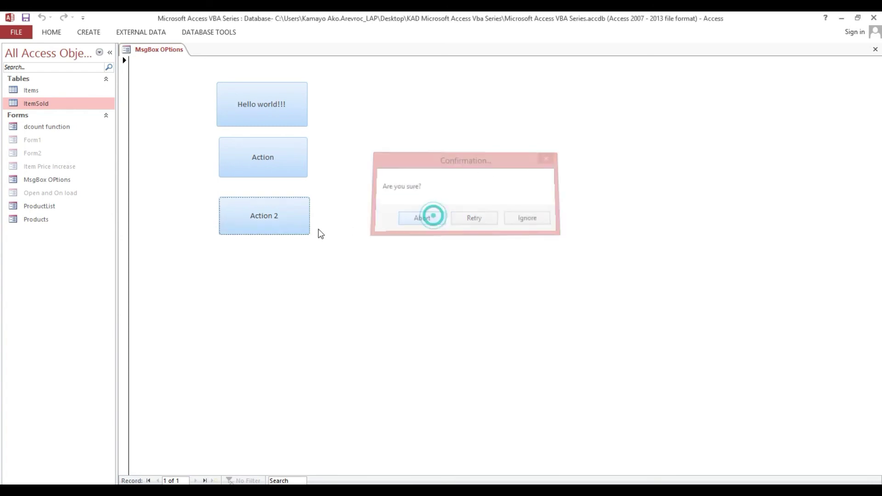
right_click(318, 242)
left_click(336, 276)
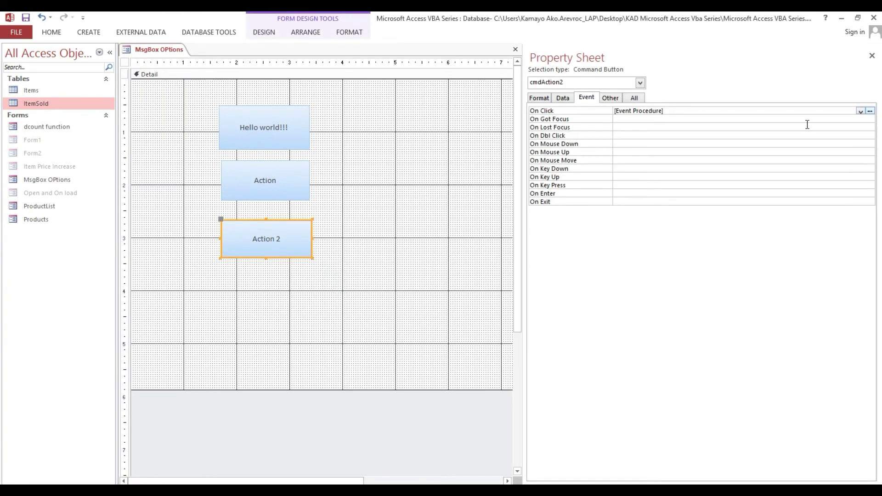
Change vbDefaultButton3 to vbDefaultButton2 in the Action 2 MsgBox and close the editor
left_click(870, 111)
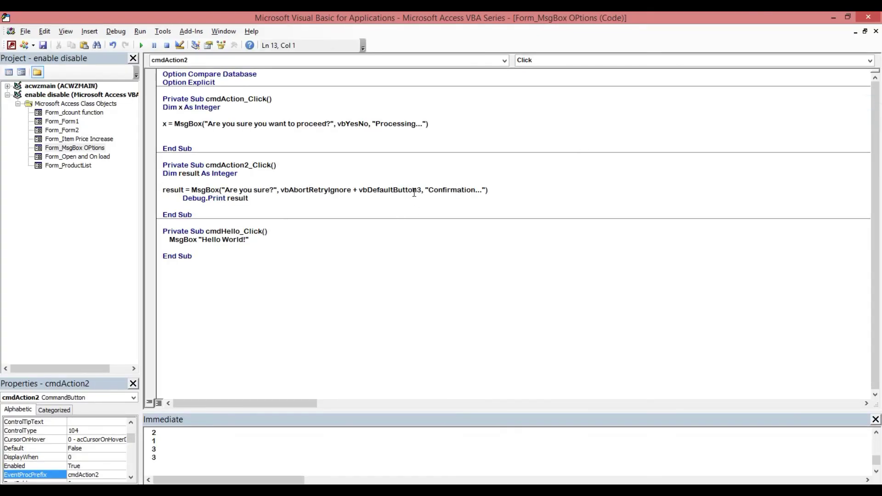
left_click(423, 189)
key("BackSpace")
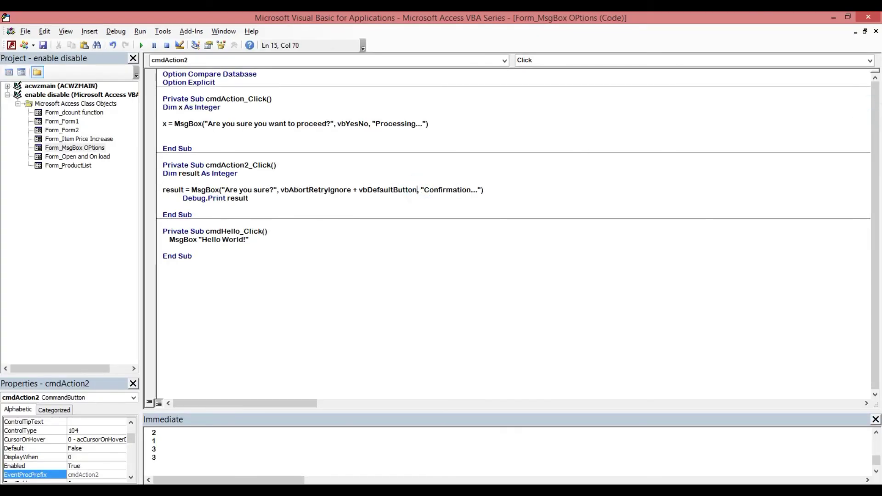
type("2")
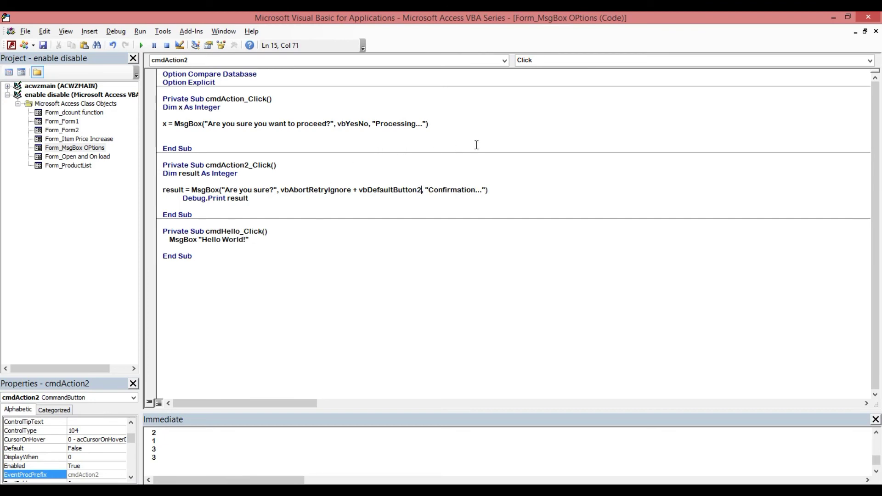
left_click(477, 143)
left_click(868, 17)
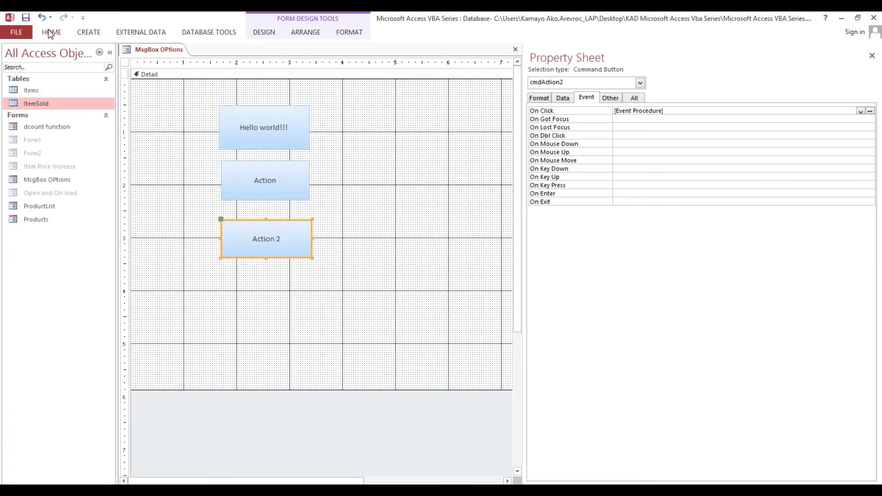
Run Action 2 in Form View and inspect its Abort/Retry/Ignore box with Retry default
left_click(47, 31)
left_click(12, 55)
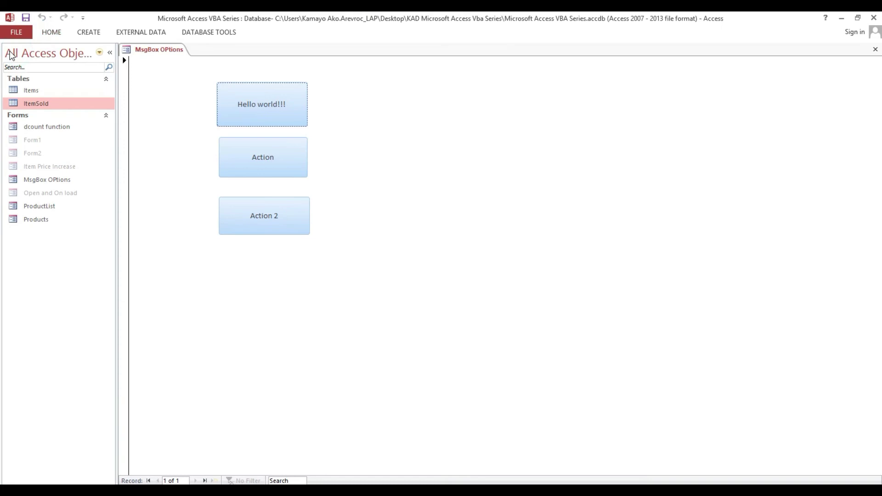
left_click(249, 212)
left_click_drag(415, 238, 401, 162)
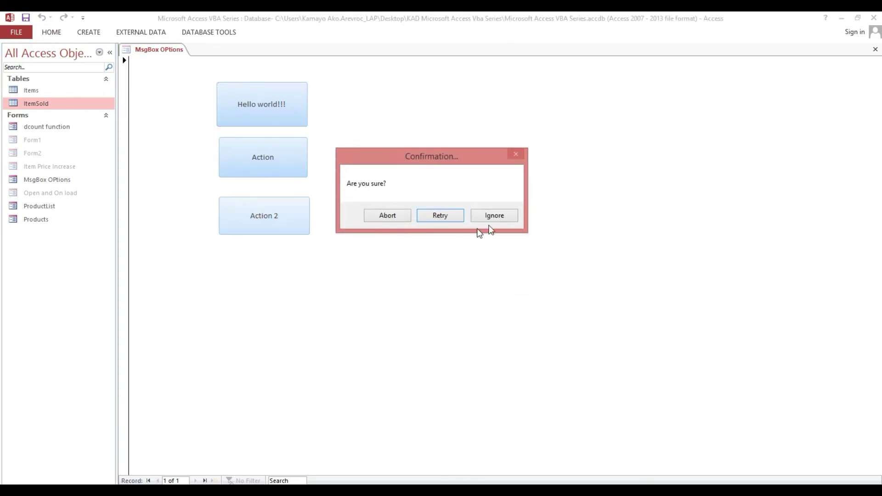
left_click_drag(448, 158, 440, 176)
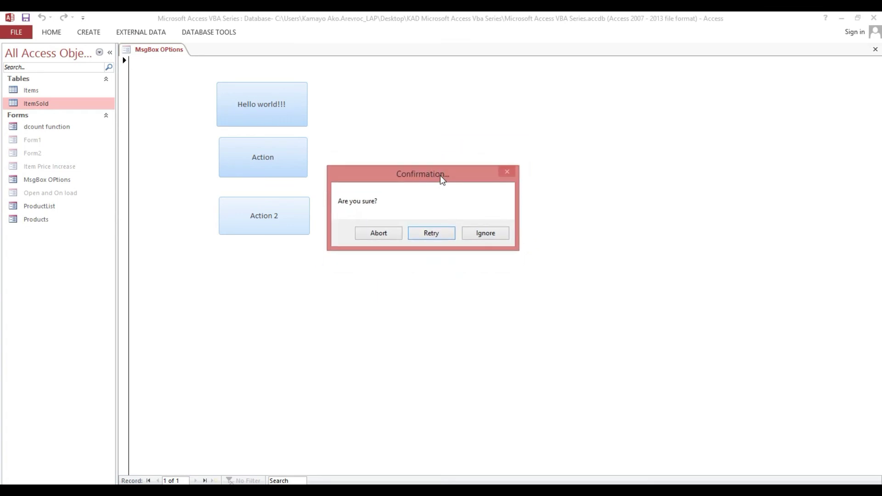
left_click_drag(440, 175, 439, 159)
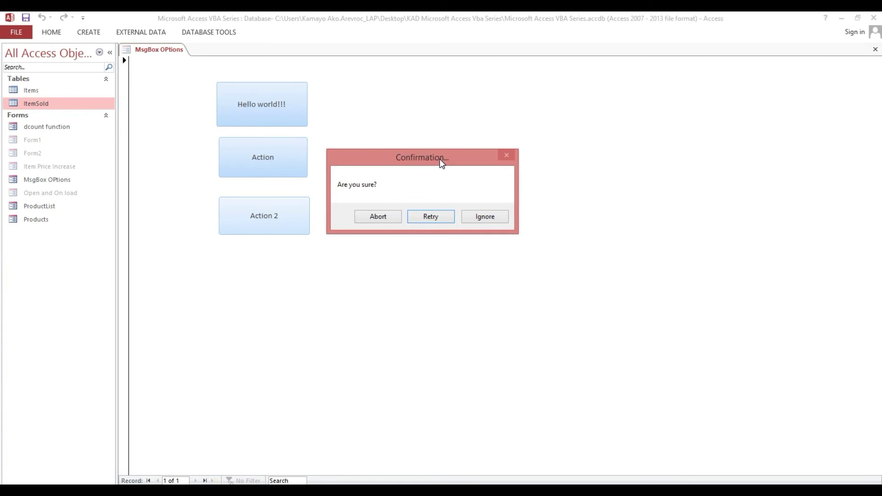
left_click_drag(440, 159, 438, 151)
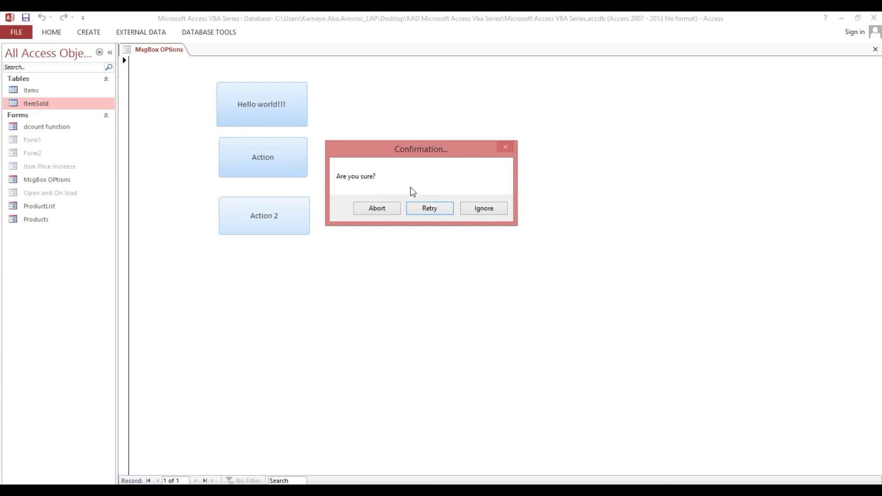
Close the Confirmation box, return to Design View, and open Action 2's click code
left_click(367, 210)
right_click(367, 211)
left_click(386, 244)
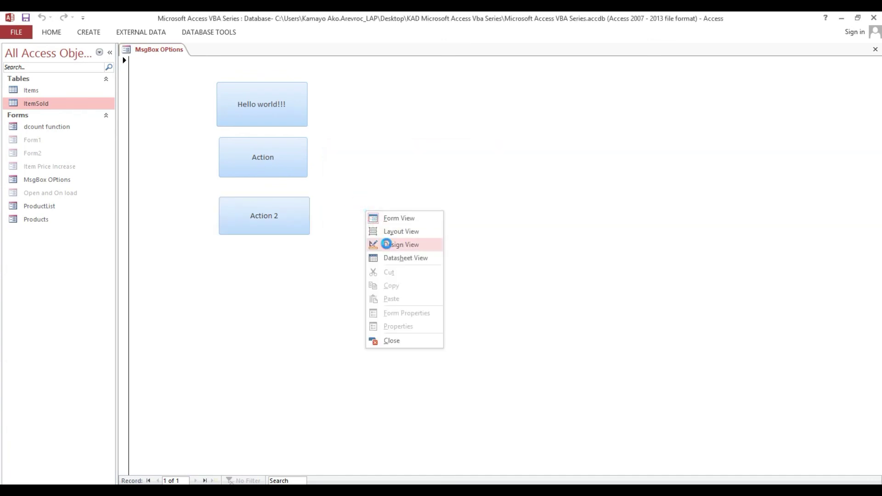
left_click(346, 254)
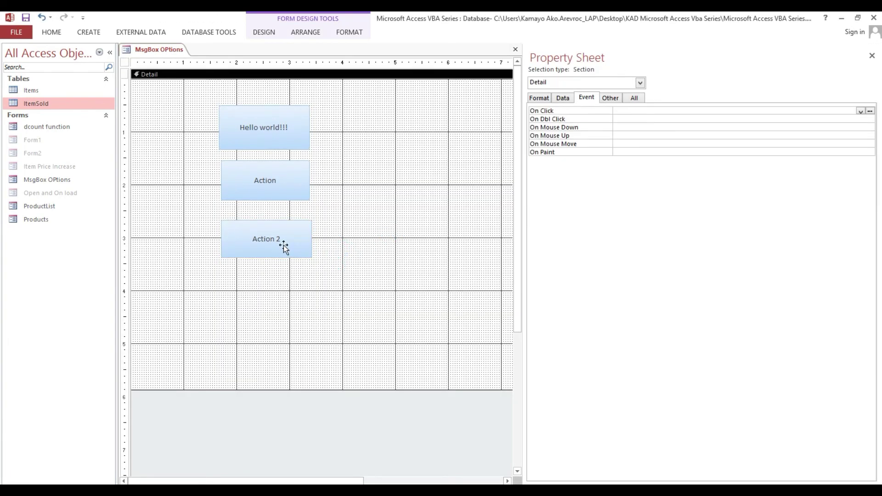
left_click(283, 247)
left_click(870, 111)
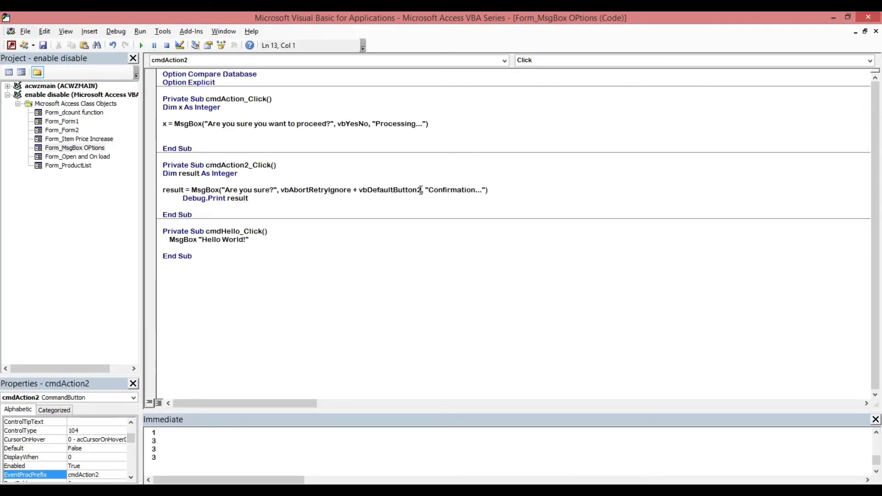
Add + vbExclamation after vbDefaultButton2 in the MsgBox line and close the VBA editor
left_click(421, 189)
left_click_drag(281, 193, 352, 190)
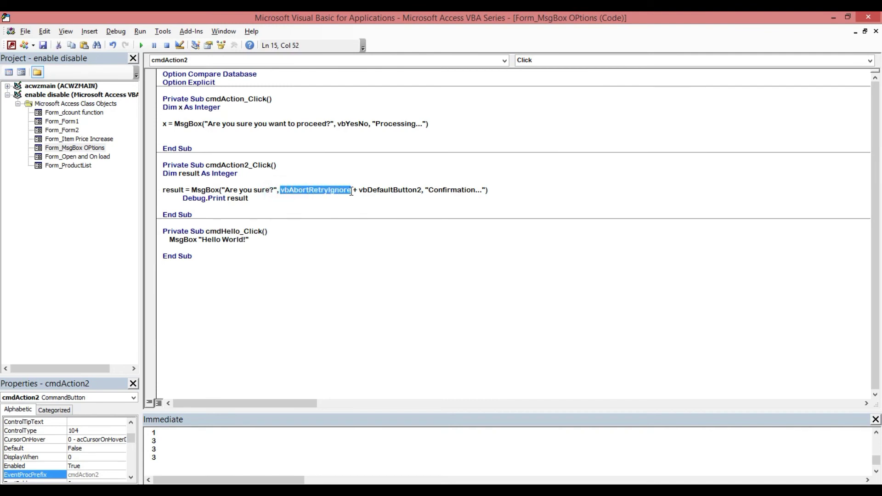
left_click(420, 190)
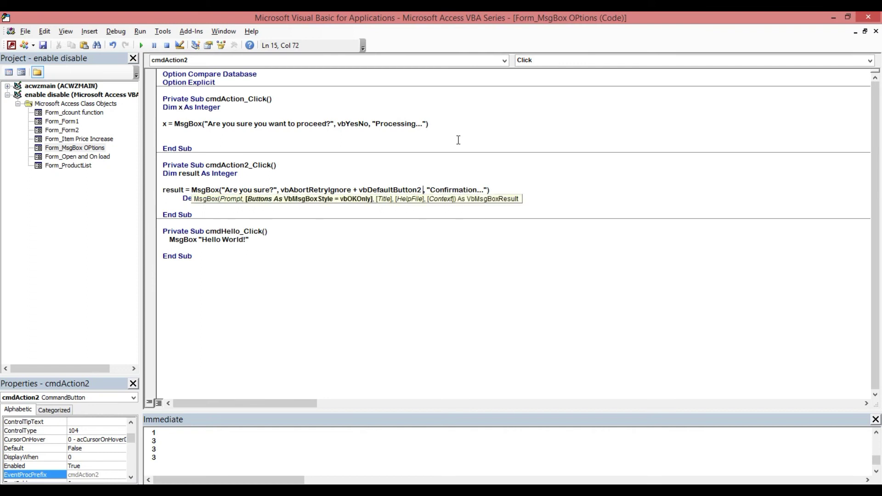
type("+")
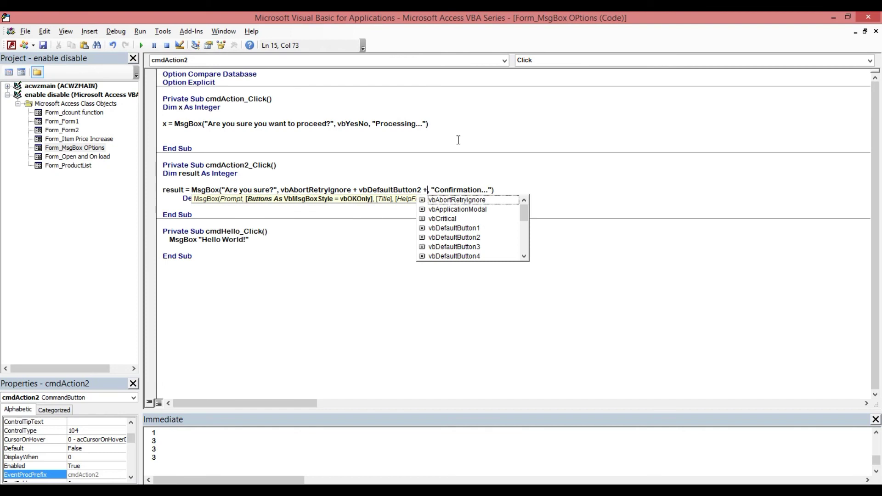
key("Down")
key("Down")
key("Down")
key("Down")
key("Down")
key("Up")
key("Up")
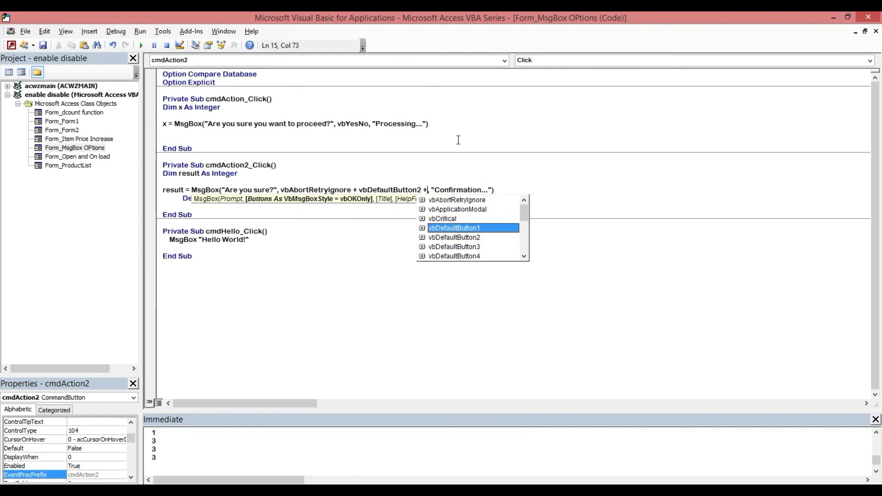
key("Up")
key("Down")
key("Down")
key("Down")
key("Down")
key("Down")
key("Down")
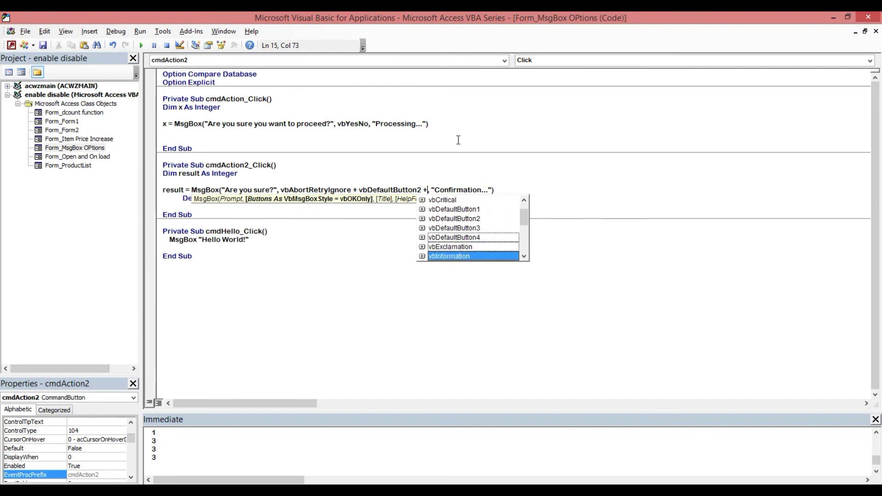
key("Up")
key("Down")
key("Down")
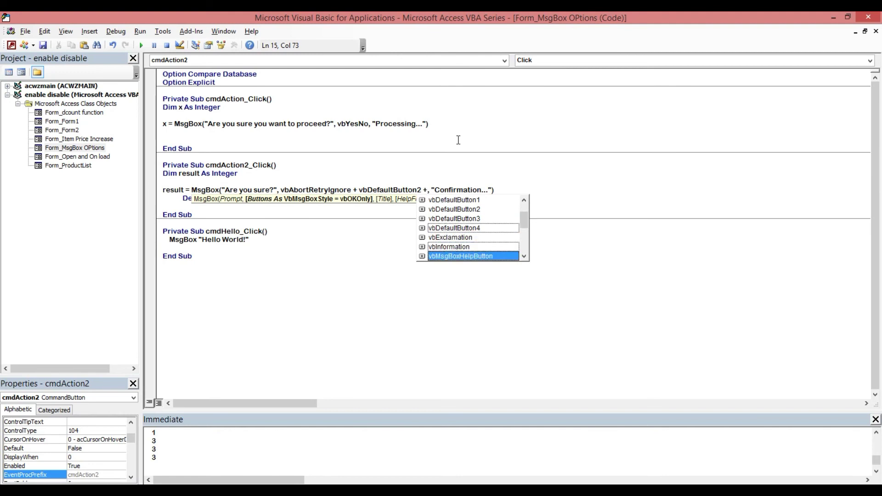
key("Up")
key("Up")
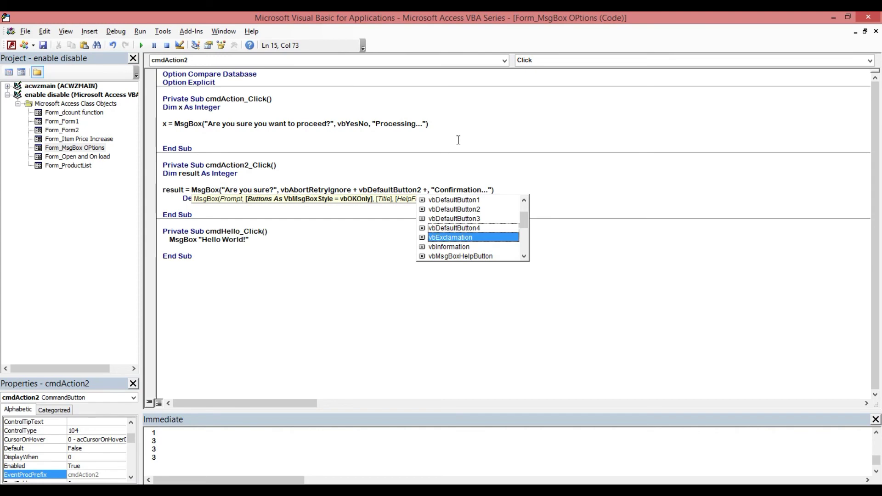
key("Tab")
left_click(456, 131)
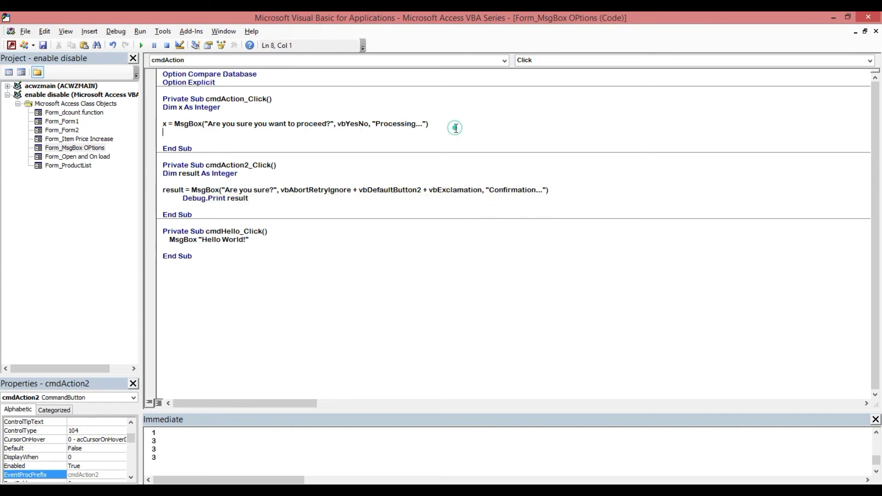
left_click(868, 19)
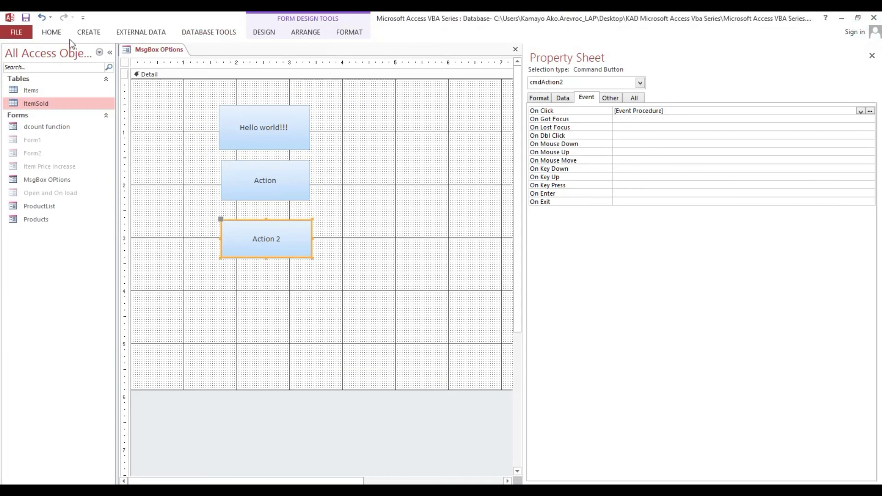
Test Action 2 in Form View showing the exclamation icon, answer Abort, then return to Design View
left_click(53, 33)
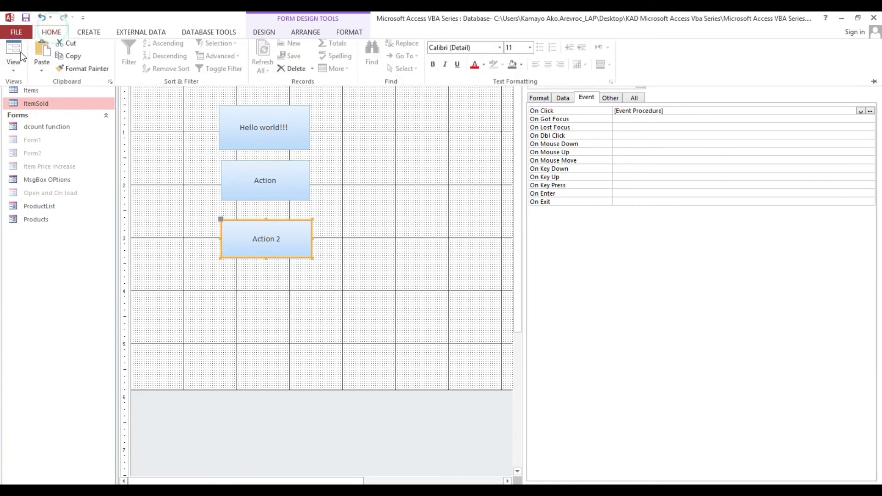
left_click(16, 53)
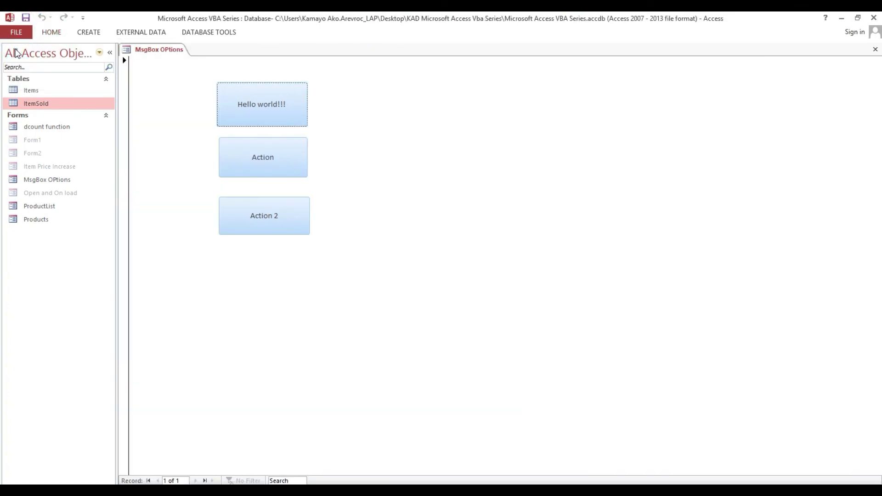
left_click(260, 221)
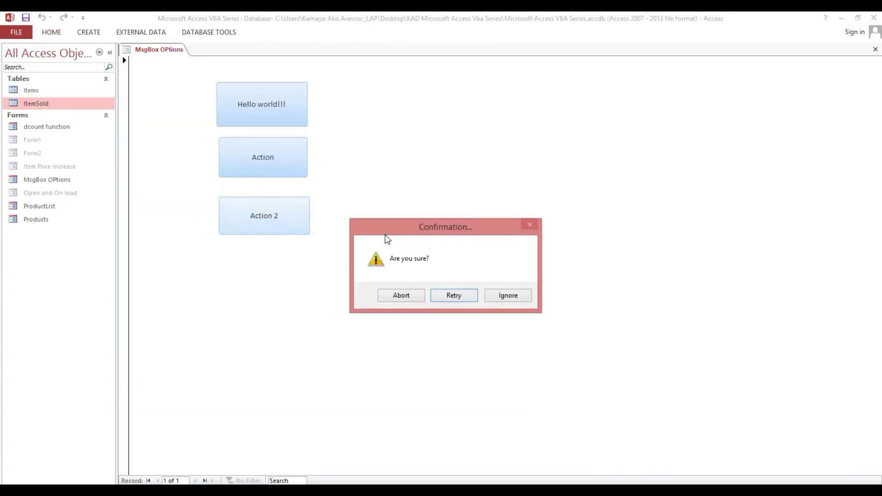
left_click_drag(385, 234, 391, 176)
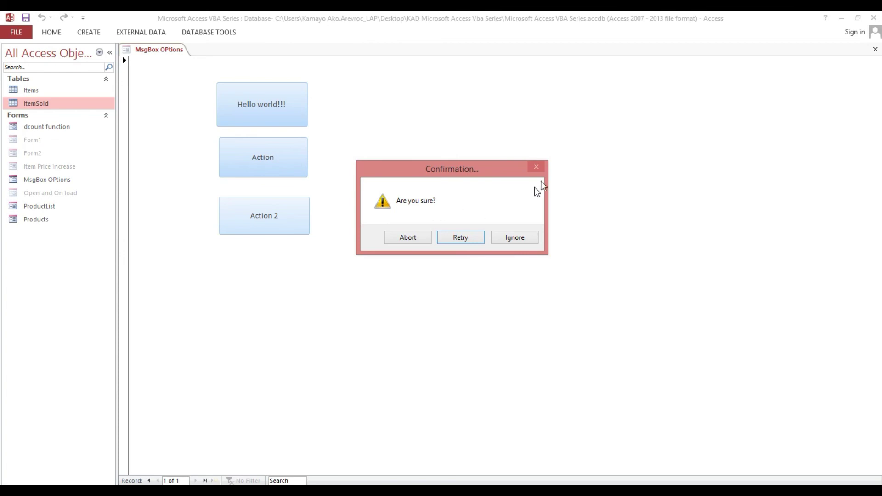
left_click(402, 239)
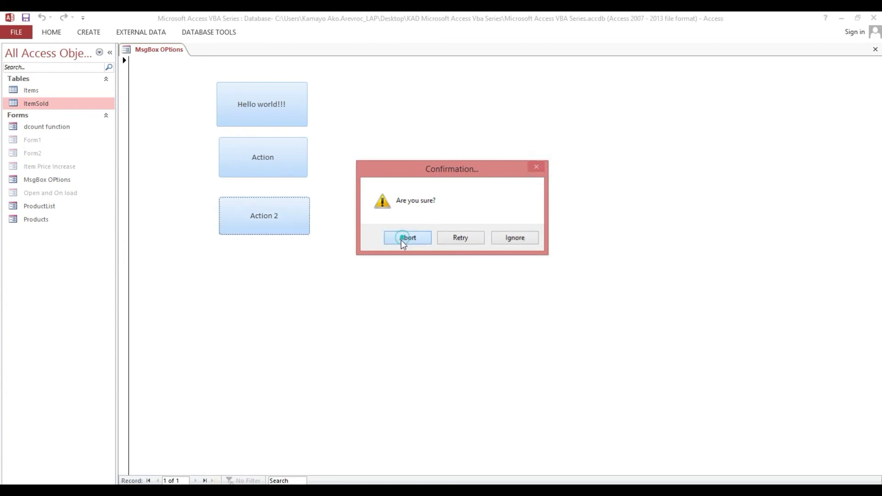
right_click(369, 236)
left_click(380, 263)
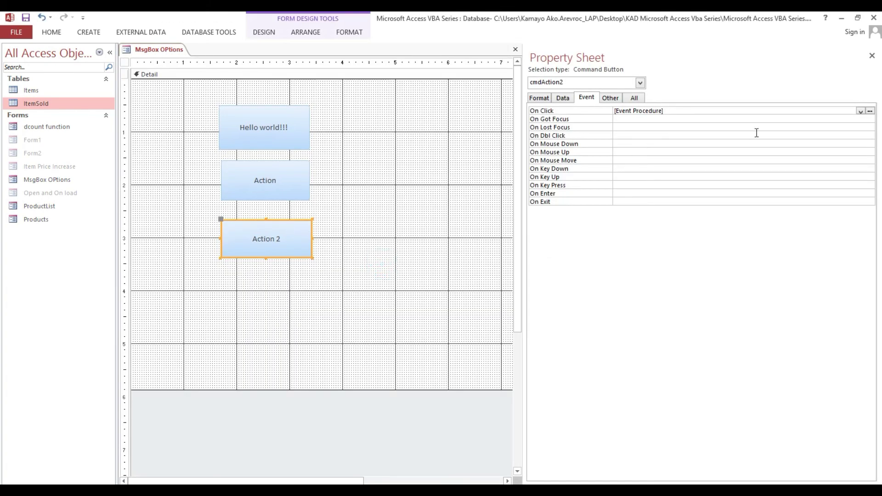
Replace vbExclamation with vbCritical in the Action 2 MsgBox buttons argument
left_click(870, 110)
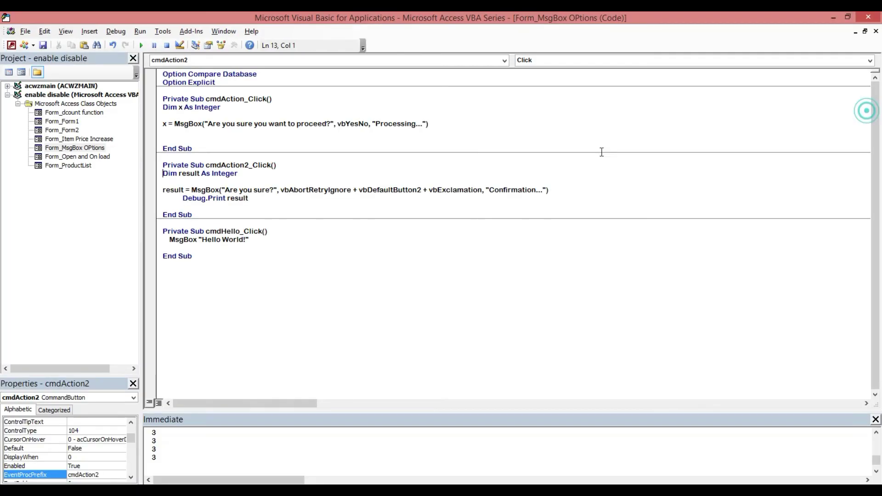
left_click(482, 190)
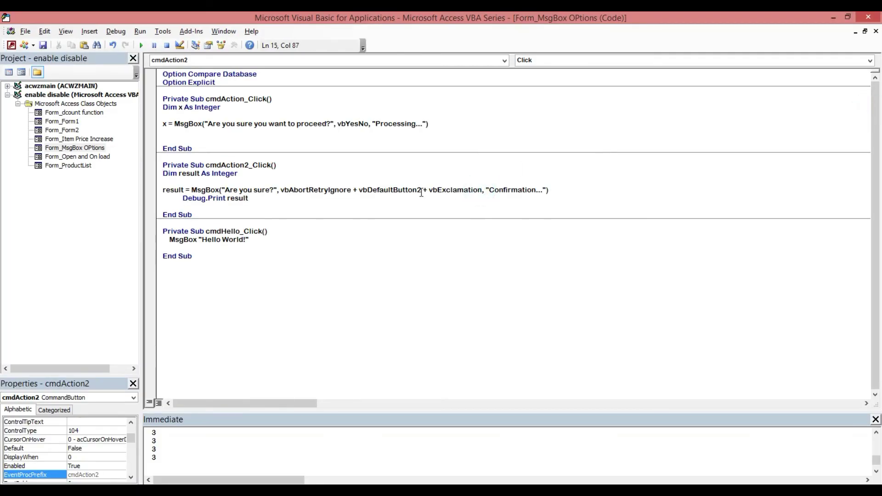
key("BackSpace")
key("BackSpace")
key("BackSpace")
key("BackSpace")
key("BackSpace")
key("BackSpace")
key("BackSpace")
key("BackSpace")
key("BackSpace")
key("BackSpace")
key("BackSpace")
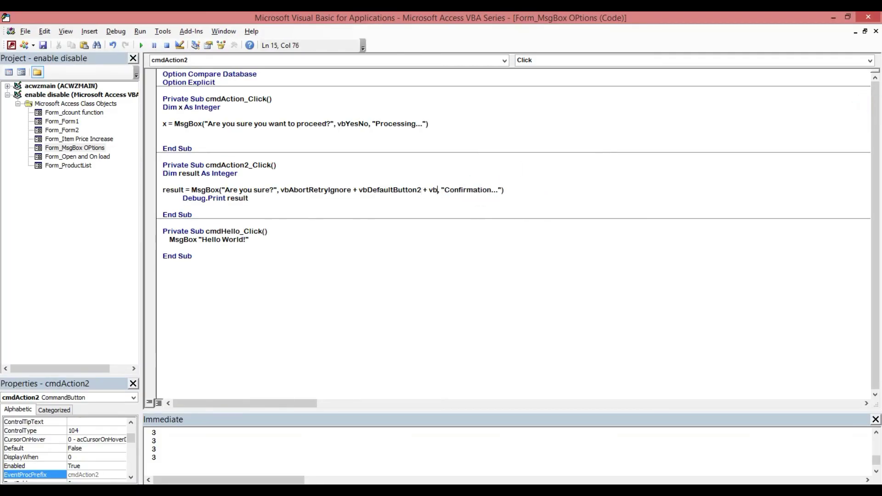
key("BackSpace")
key("BackSpace")
key("BackSpace")
key("BackSpace")
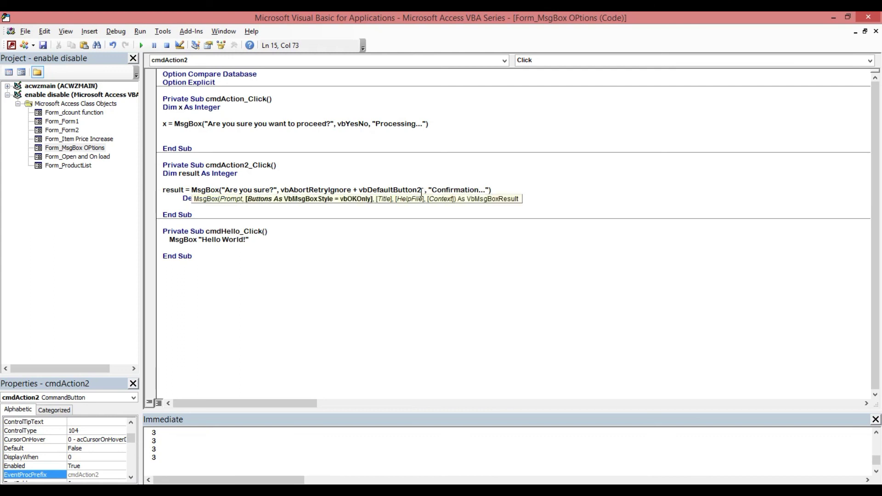
type("+")
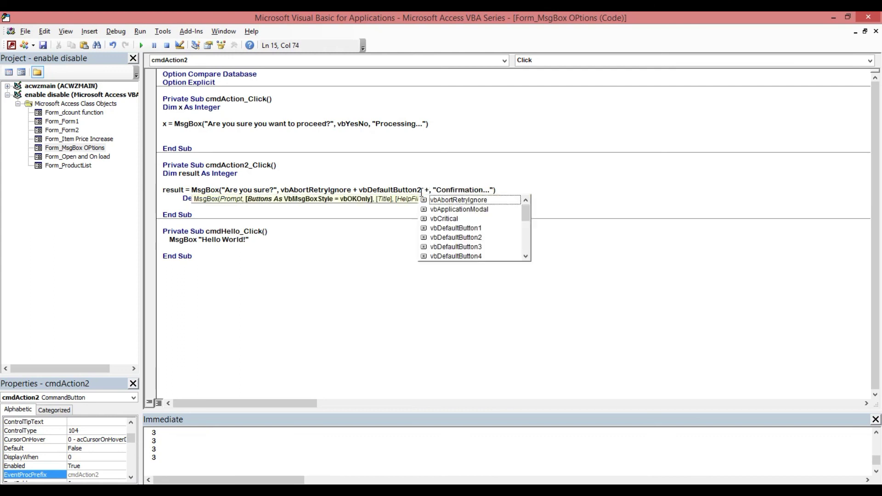
key("Down")
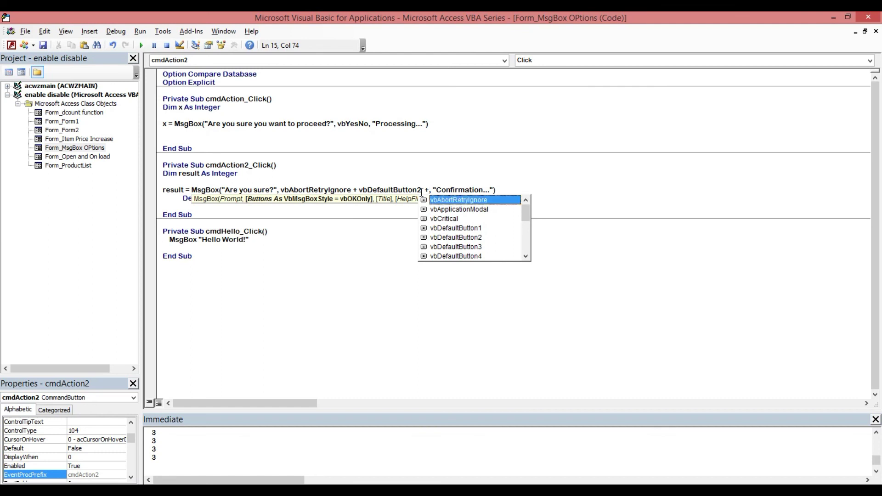
key("Down")
key("Down")
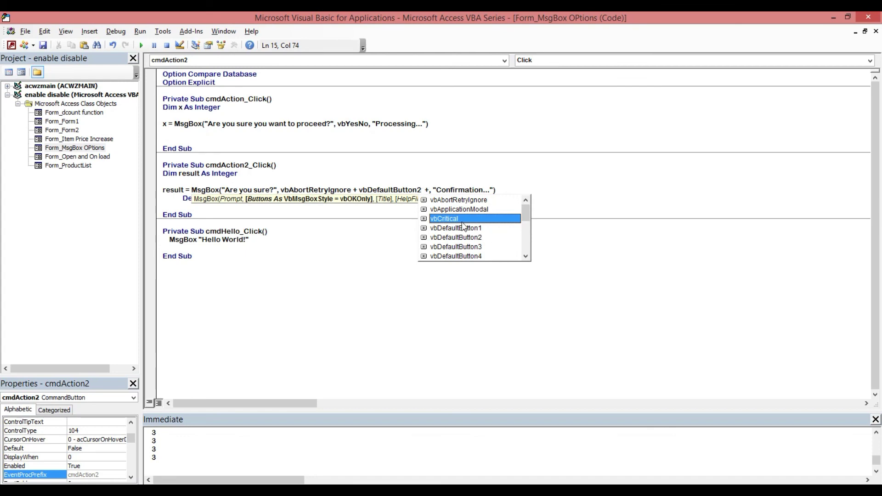
key("Tab")
left_click(550, 176)
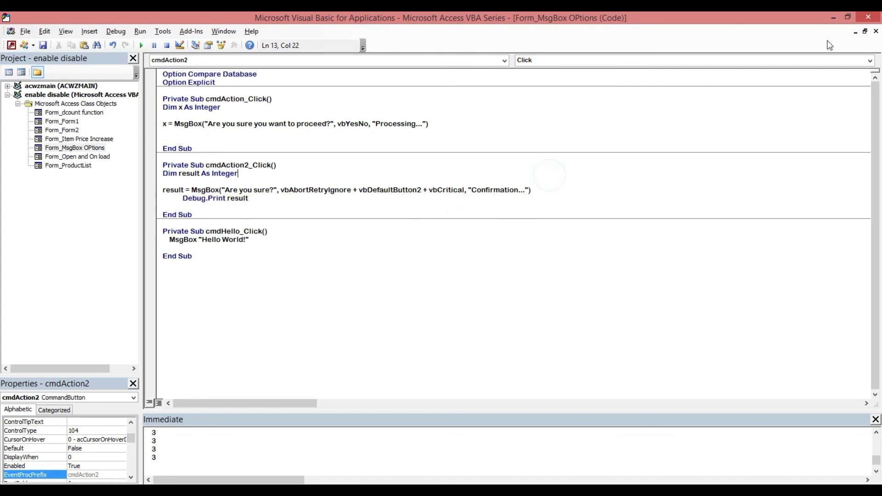
left_click(877, 19)
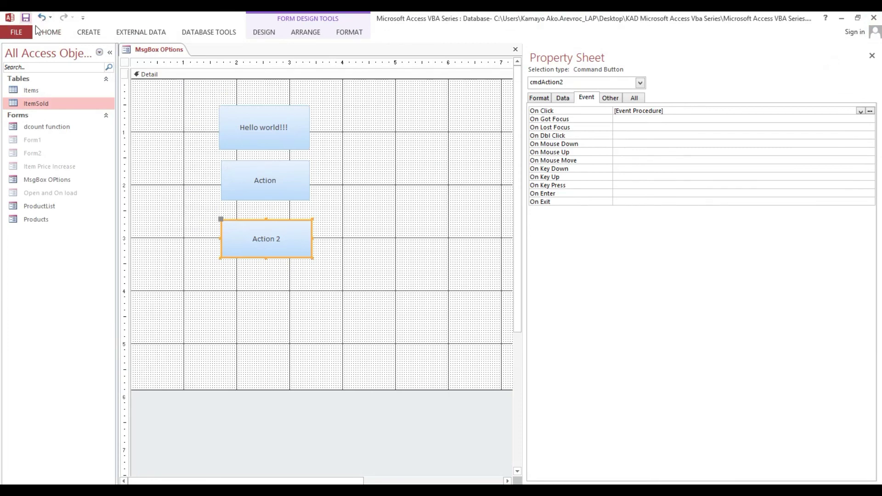
left_click(46, 32)
left_click(13, 51)
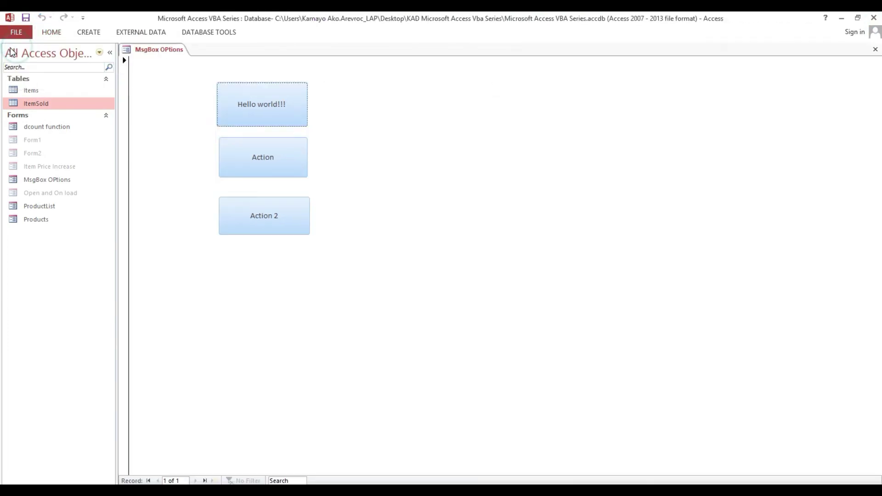
left_click(264, 216)
left_click_drag(392, 230, 403, 185)
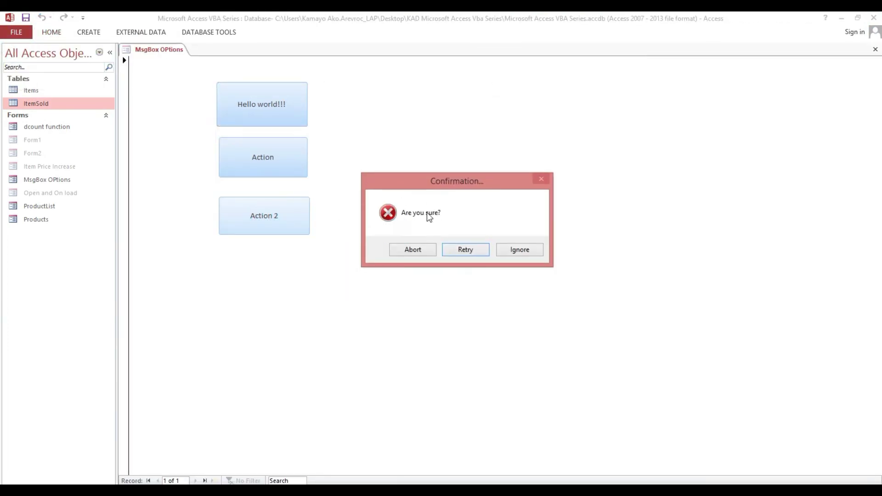
left_click(405, 251)
right_click(327, 246)
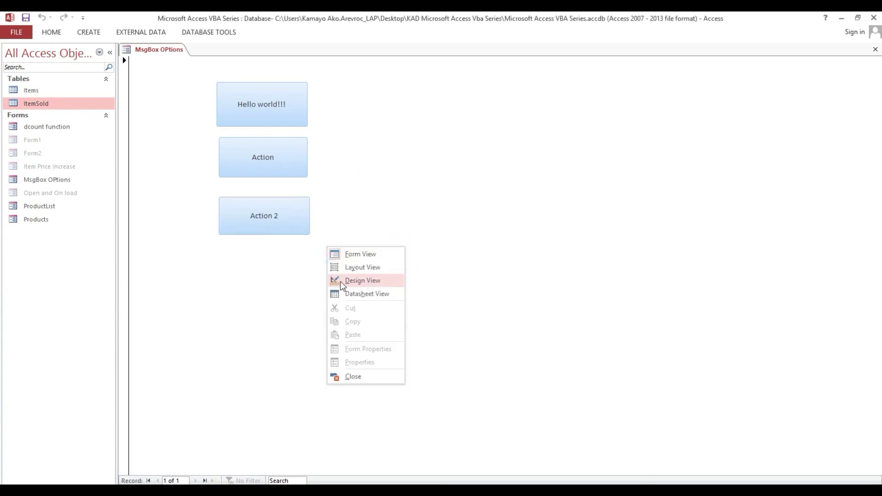
left_click(341, 284)
Delete vbCritical from the Action 2 MsgBox and insert vbExclamation in its place
left_click(871, 113)
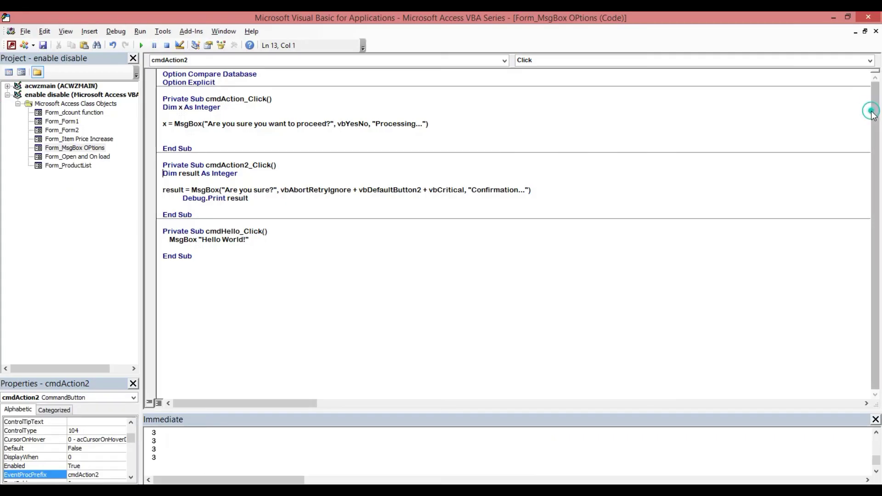
left_click(434, 190)
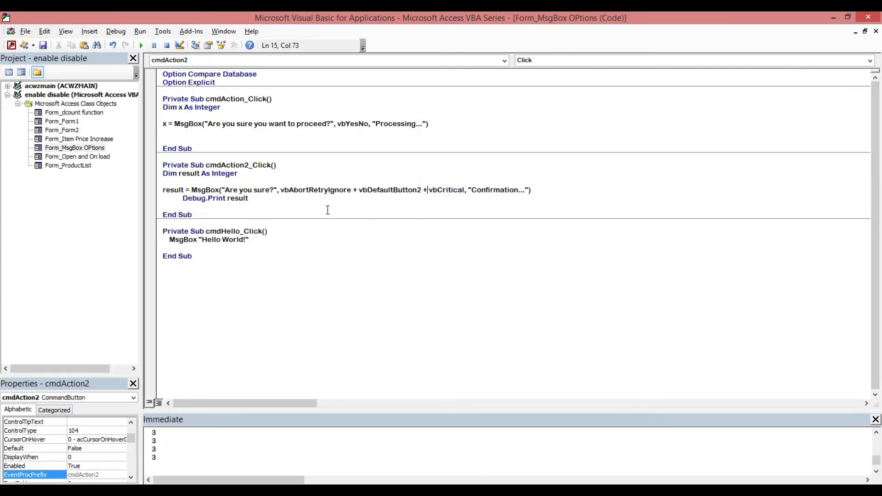
key("shift+Right")
key("shift+Right")
key("shift+Right")
key("shift+Right")
key("shift+Right")
key("shift+Right")
key("shift+Right")
key("shift+Right")
key("shift+Right")
key("shift+Right")
key("shift+Right")
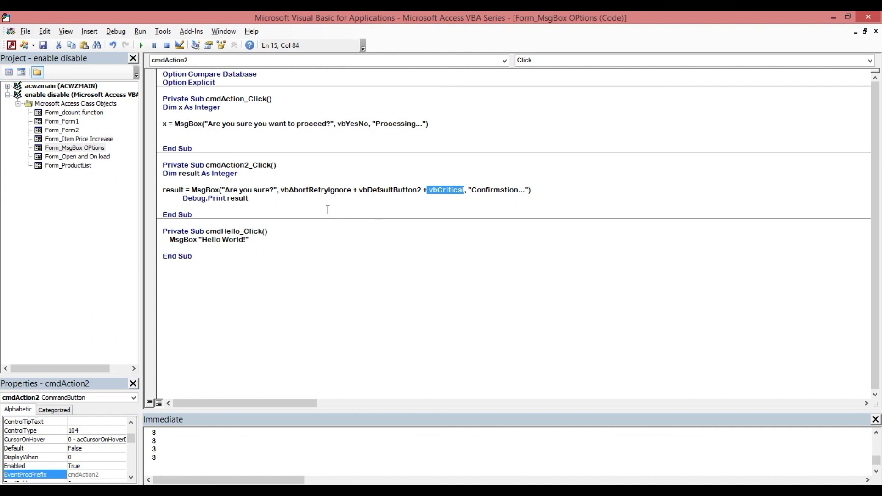
key("Delete")
key("ctrl+shift+j")
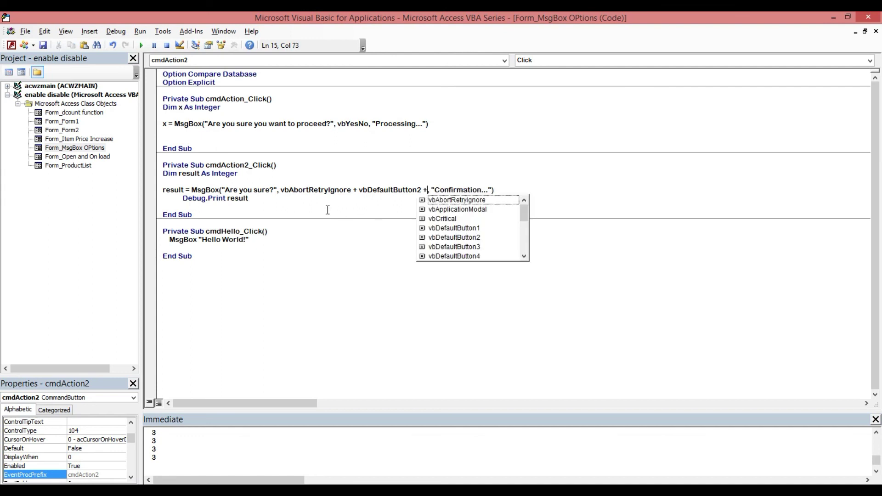
key("Down")
key("Down")
key("Down")
key("Down")
key("Down")
key("Down")
key("Down")
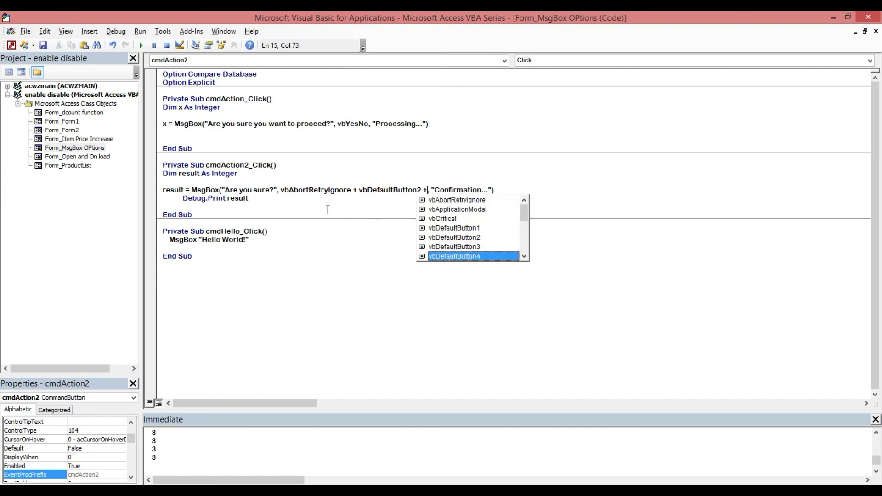
key("Down")
key("Tab")
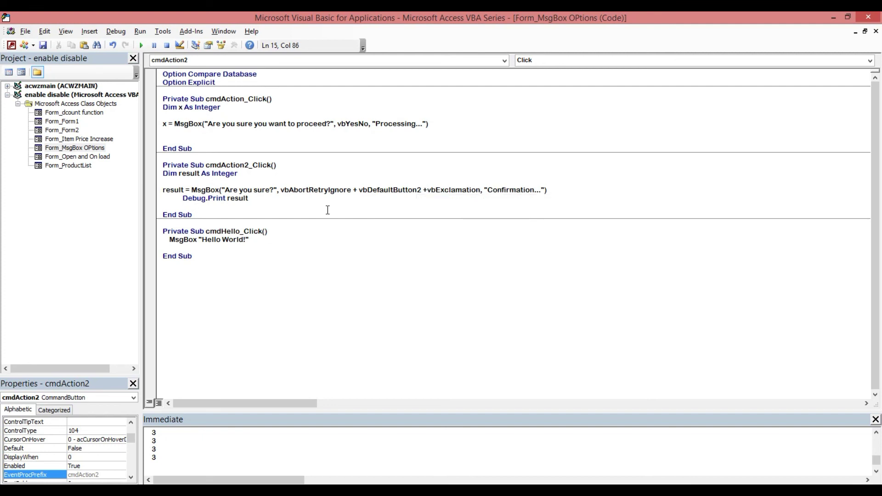
Swap vbExclamation for vbInformation as the MsgBox icon constant
key("BackSpace")
key("BackSpace")
key("BackSpace")
key("BackSpace")
key("BackSpace")
key("BackSpace")
key("BackSpace")
key("BackSpace")
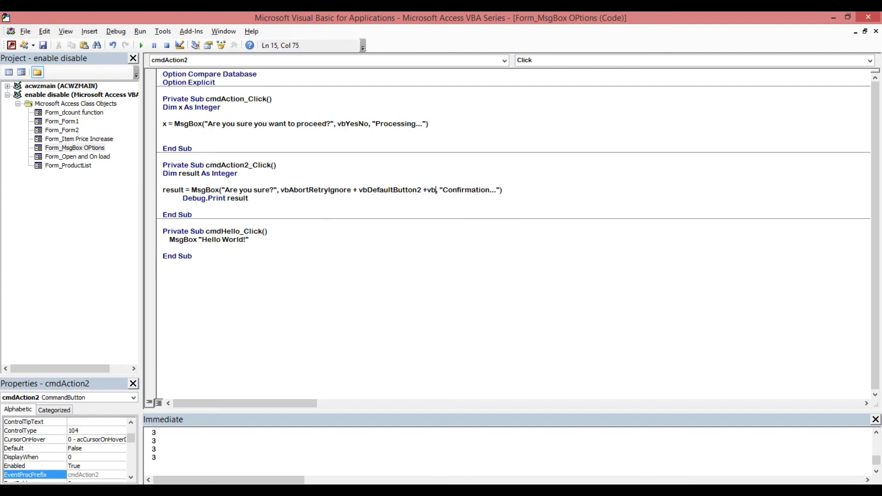
key("BackSpace")
key("BackSpace")
key("ctrl+shift+j")
key("Down")
key("Down")
key("Down")
key("Down")
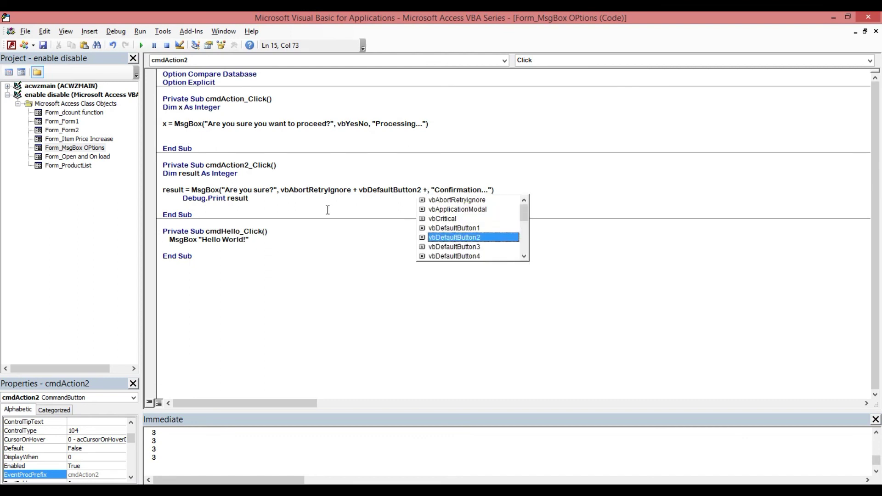
key("Down")
key("Down")
key("Down")
key("Down")
key("Down")
key("Up")
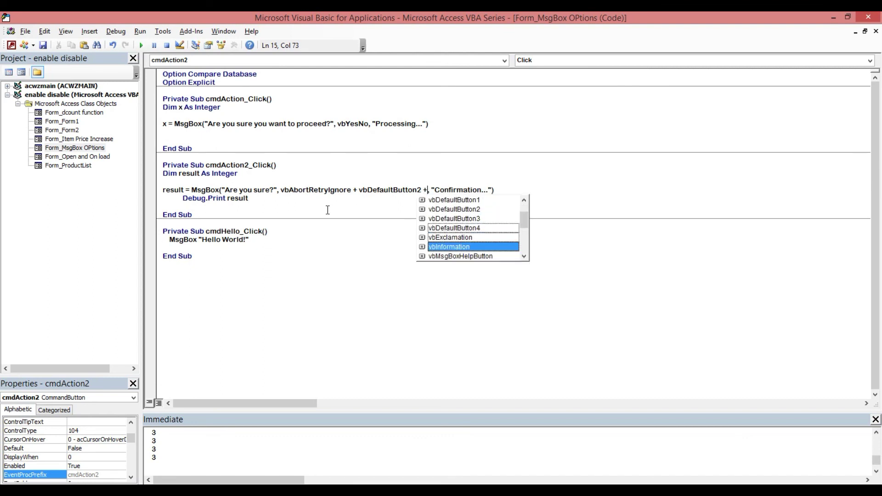
key("Tab")
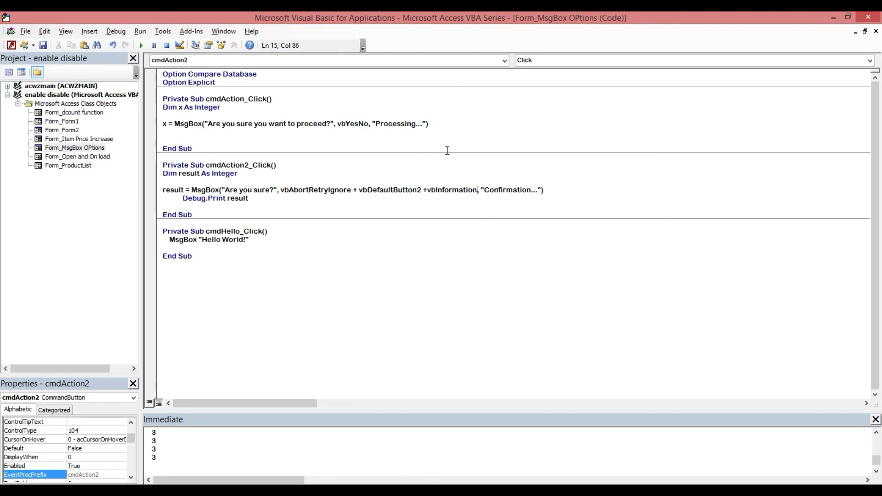
left_click(447, 149)
Close the VBA editor, save the form, and switch it to Form View
left_click(878, 18)
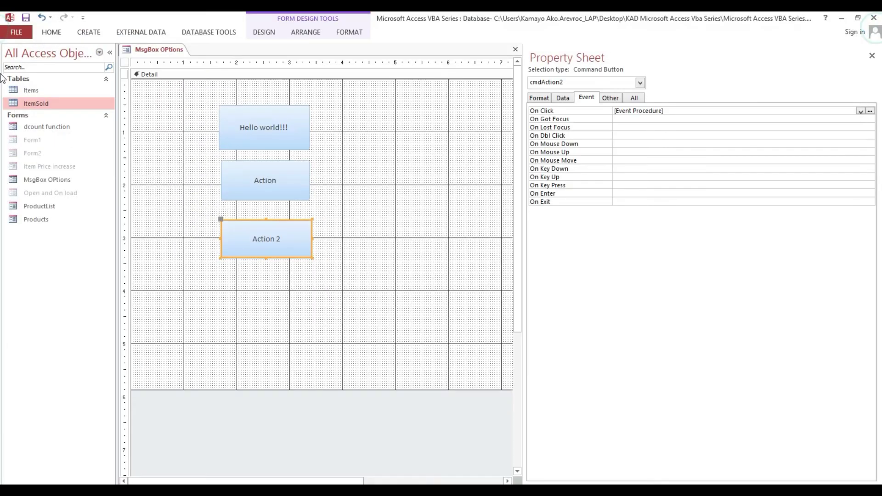
left_click(31, 21)
left_click(52, 32)
left_click(13, 49)
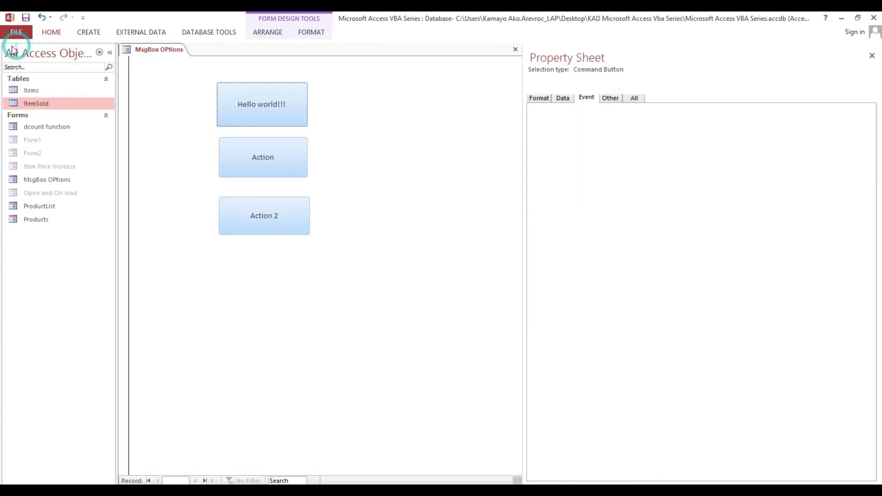
Run Action 2 to see the information icon, answer Abort, then run the Hello world!!! button
left_click(250, 219)
left_click(406, 239)
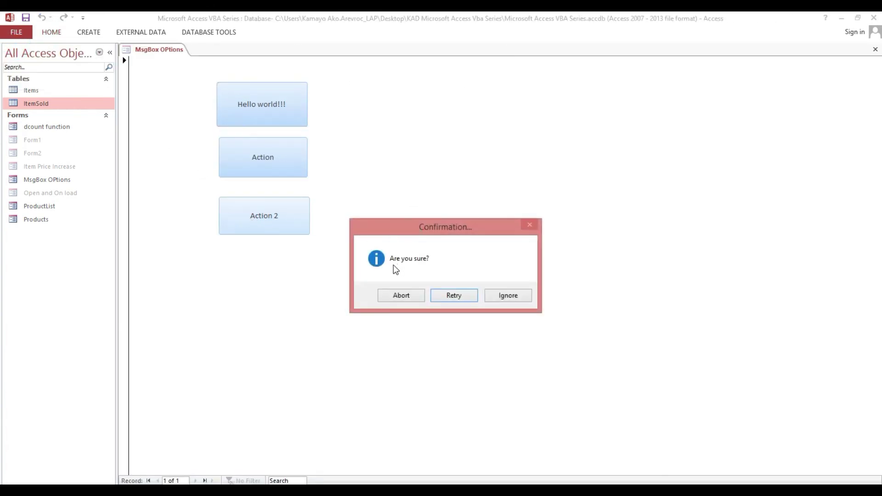
left_click(384, 297)
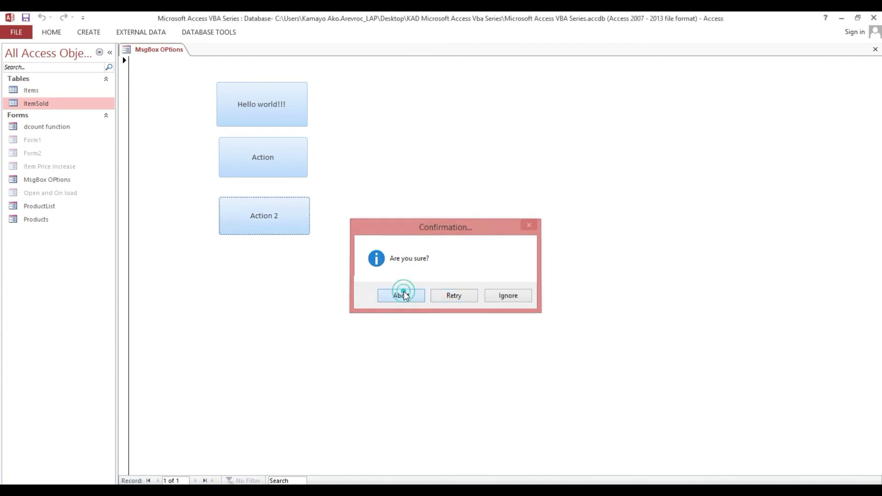
left_click(275, 110)
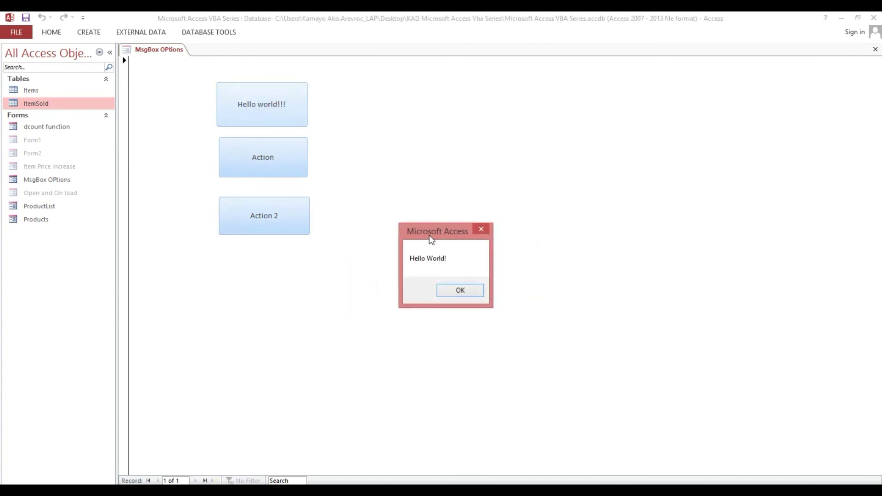
Close the Hello World! message, then run Action and dismiss its Processing... Yes/No prompt
left_click_drag(430, 236, 422, 121)
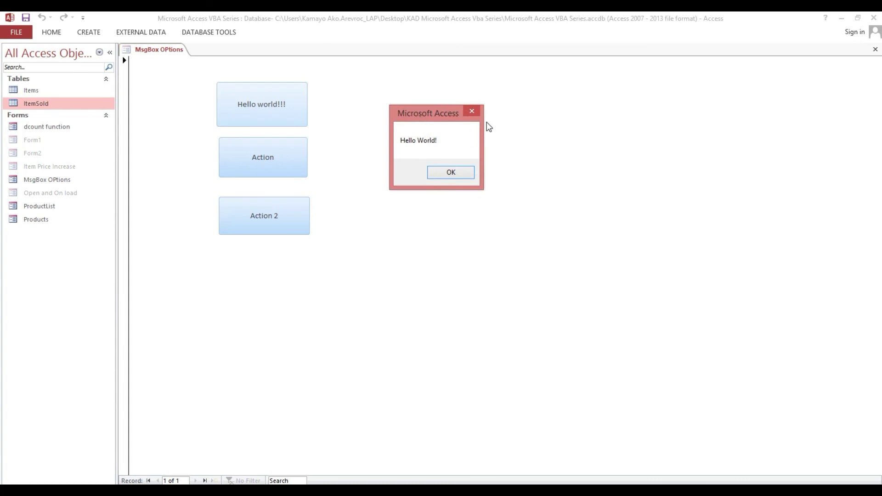
left_click(475, 113)
left_click(267, 160)
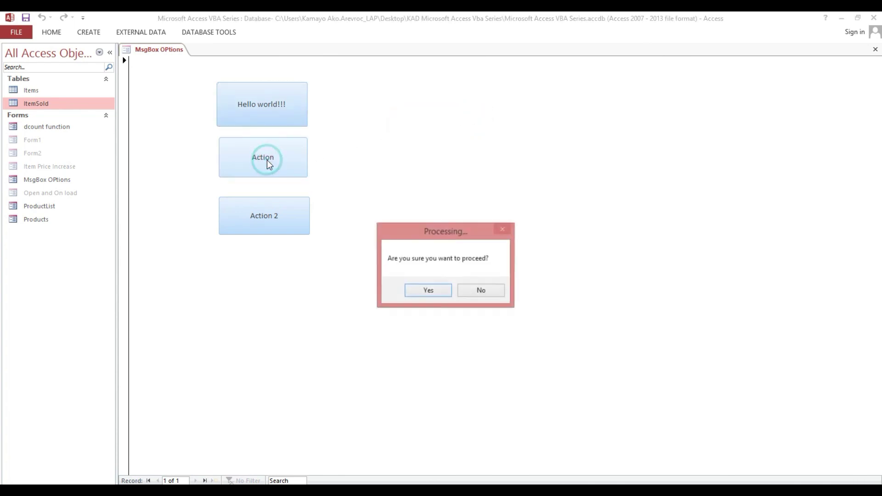
left_click_drag(427, 238, 422, 155)
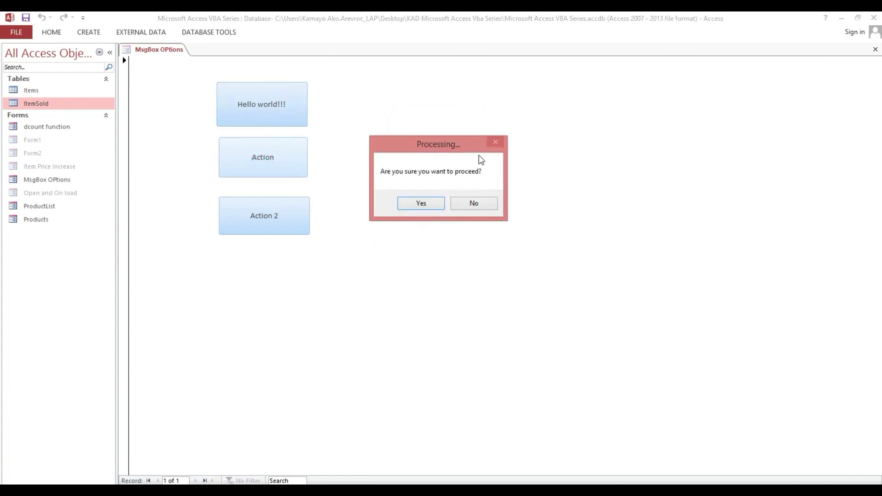
left_click(414, 203)
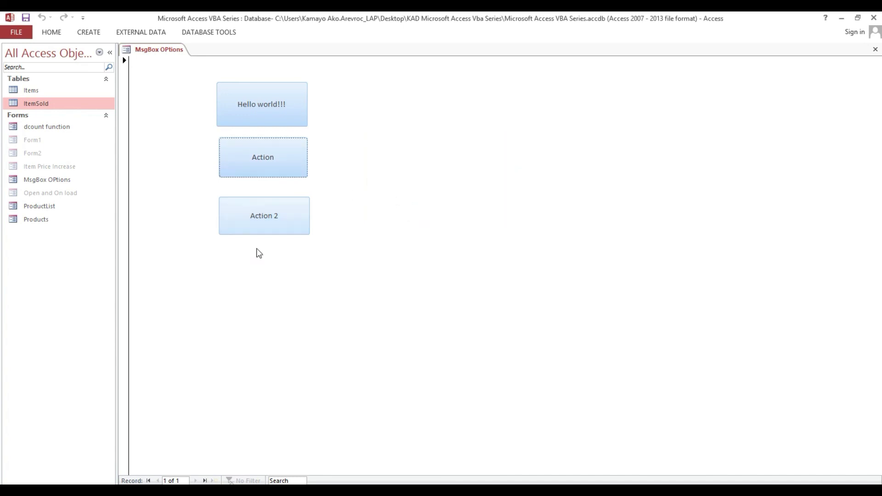
Run Action 2 and answer its information-icon Confirmation box with Abort
left_click(257, 225)
left_click_drag(396, 227, 404, 169)
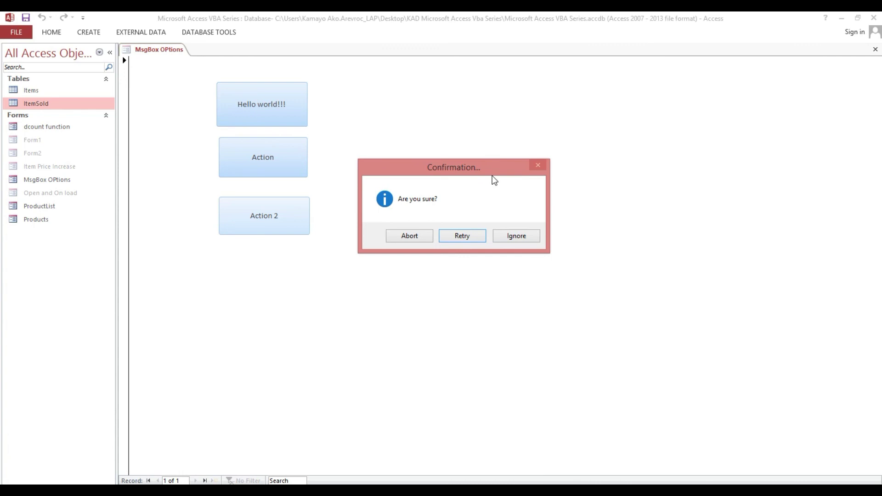
left_click(416, 240)
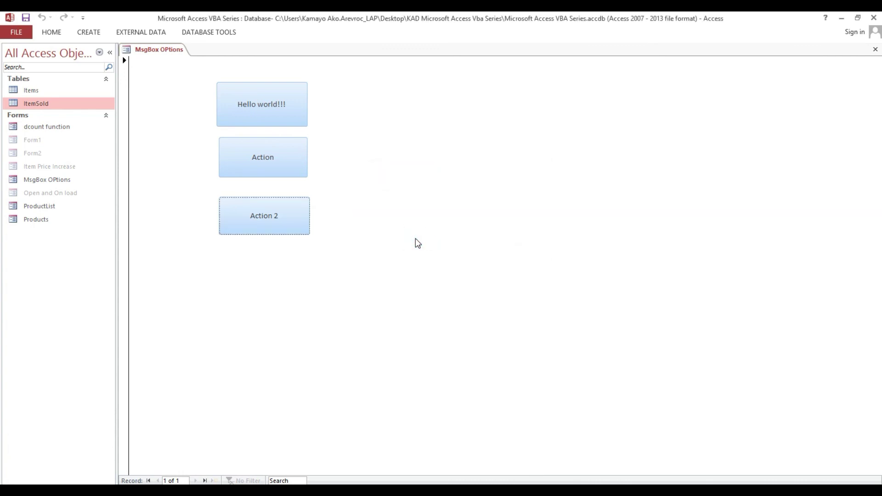